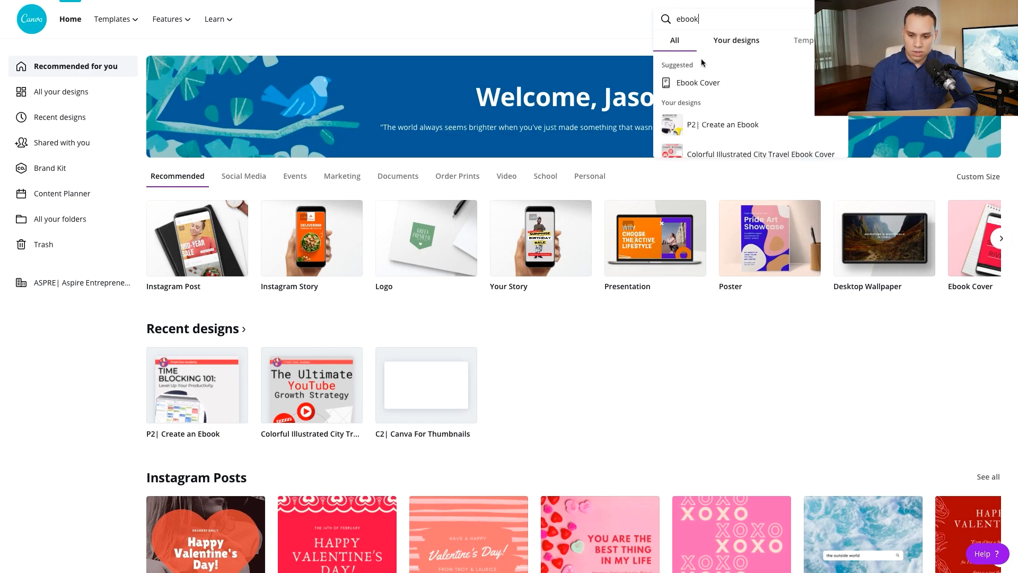
Open the Ebook Cover template collection and look through the cover designs down to the end of the list
{"action": "left_click", "coordinate": [693, 87]}
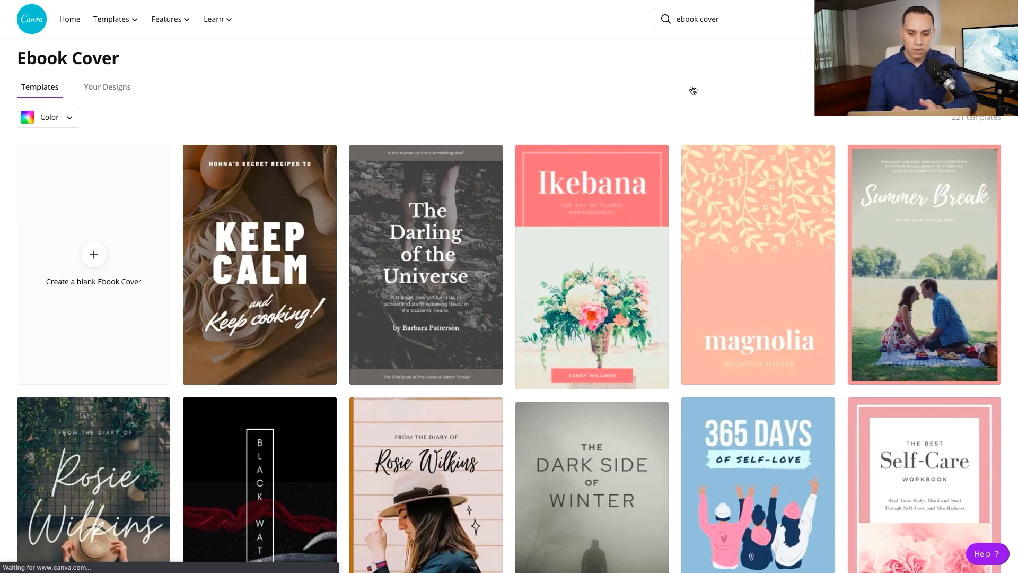
{"action": "scroll", "coordinate": [693, 91], "scroll_direction": "down", "scroll_amount": 15}
{"action": "scroll", "coordinate": [669, 211], "scroll_direction": "down", "scroll_amount": 15}
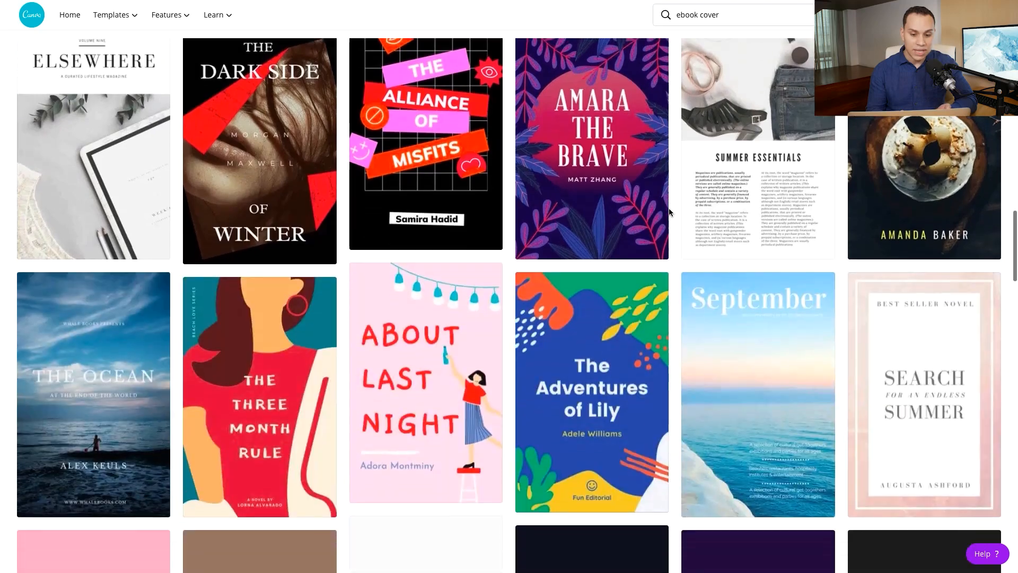
{"action": "scroll", "coordinate": [669, 212], "scroll_direction": "down", "scroll_amount": 10}
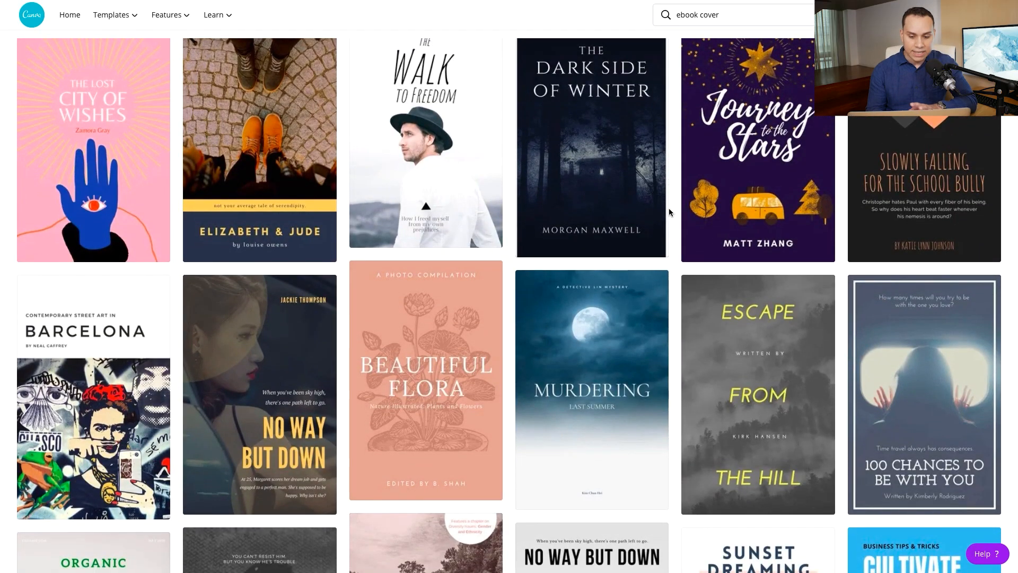
{"action": "scroll", "coordinate": [669, 212], "scroll_direction": "down", "scroll_amount": 10}
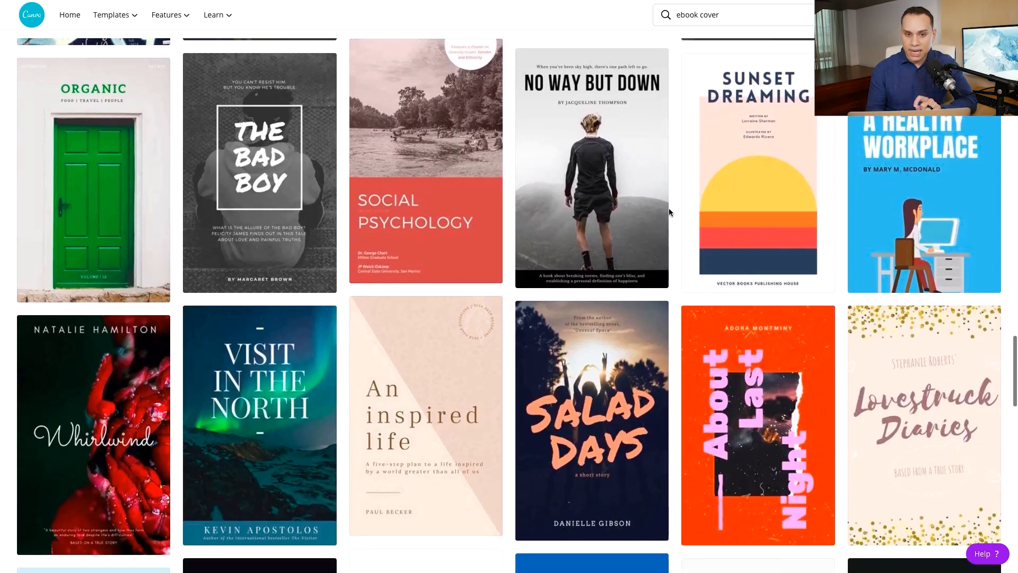
{"action": "scroll", "coordinate": [669, 212], "scroll_direction": "down", "scroll_amount": 13}
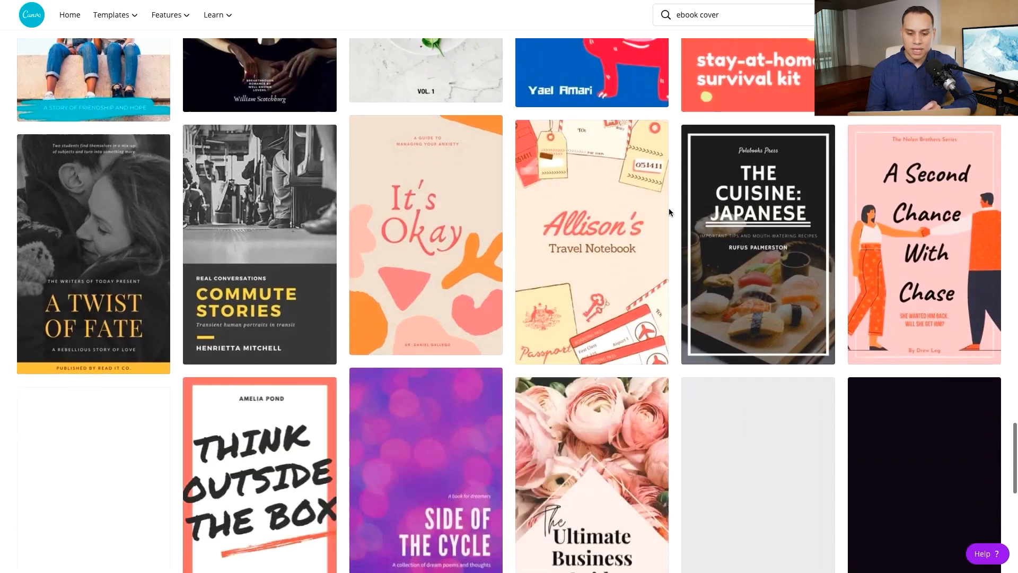
{"action": "scroll", "coordinate": [669, 212], "scroll_direction": "down", "scroll_amount": 3}
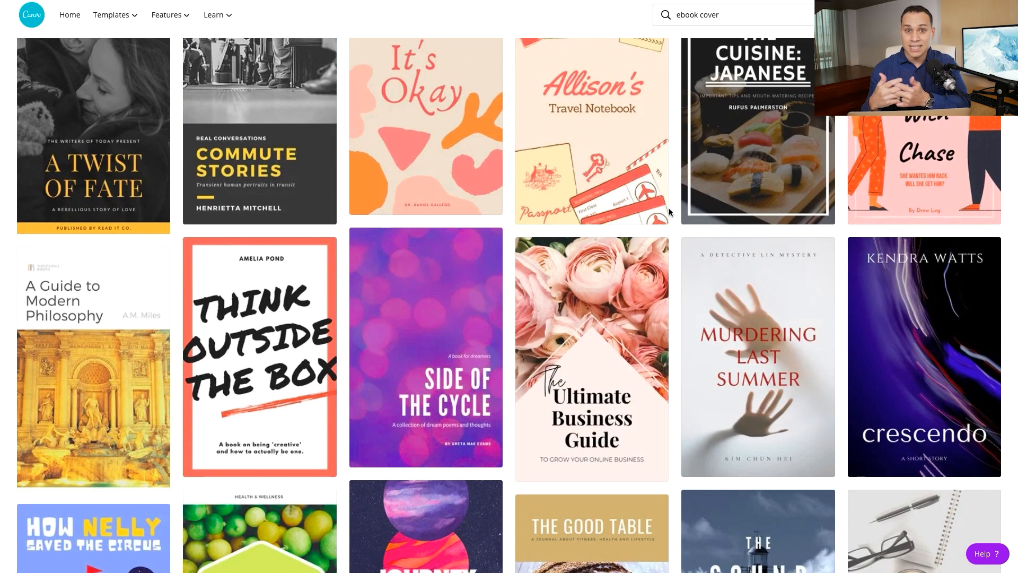
{"action": "scroll", "coordinate": [669, 212], "scroll_direction": "down", "scroll_amount": 8}
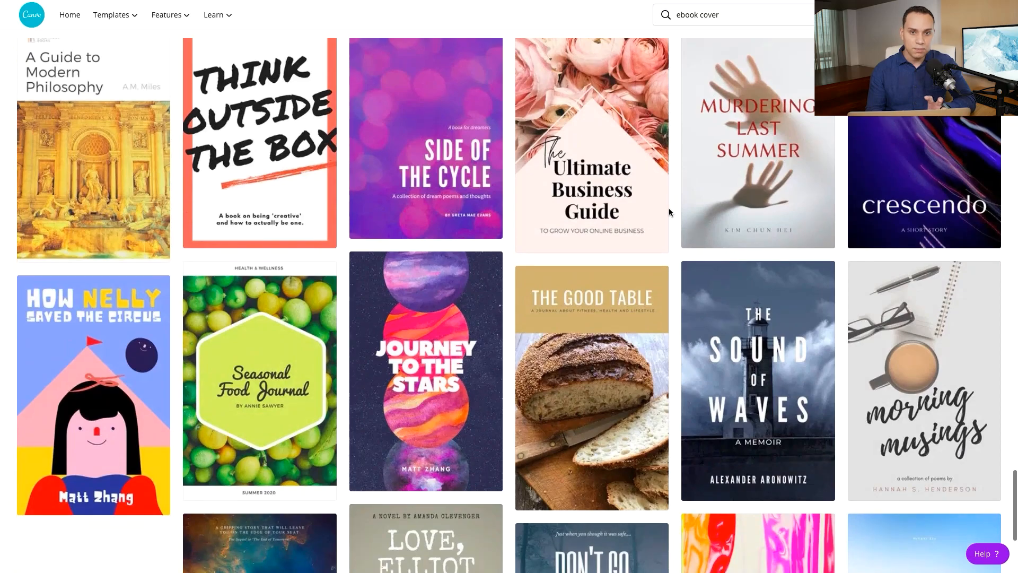
{"action": "scroll", "coordinate": [669, 212], "scroll_direction": "down", "scroll_amount": 6}
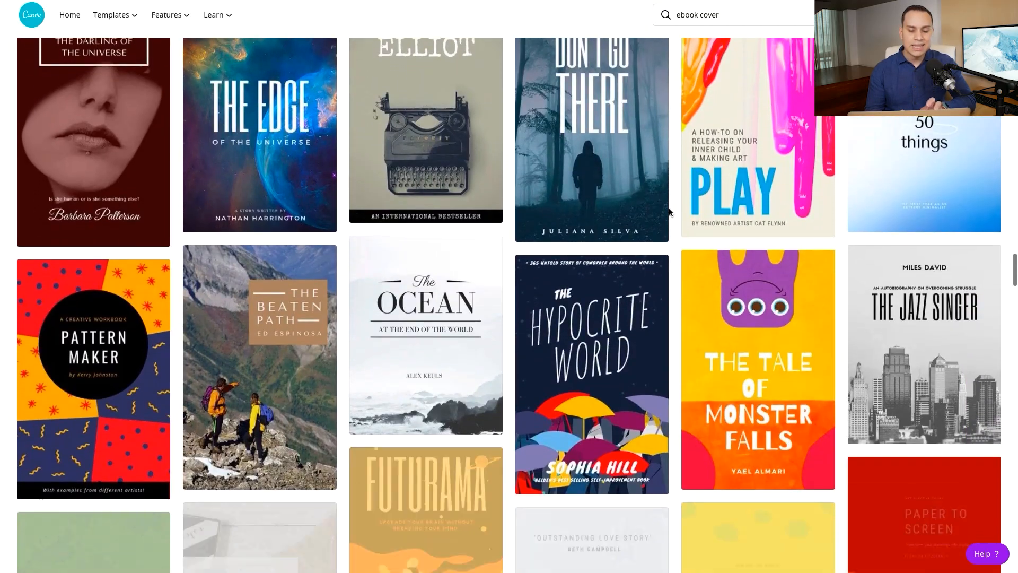
{"action": "scroll", "coordinate": [669, 212], "scroll_direction": "down", "scroll_amount": 5}
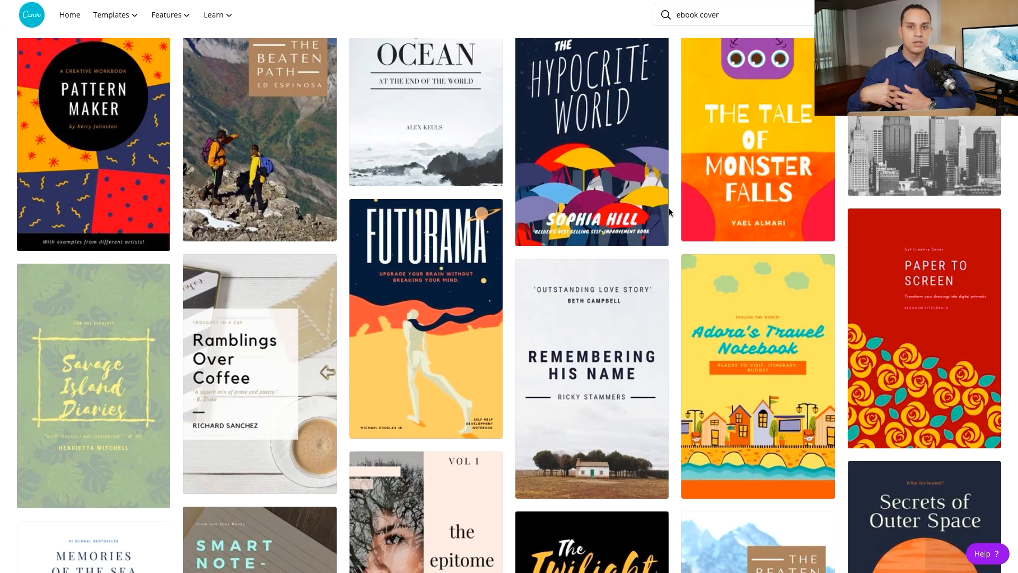
{"action": "scroll", "coordinate": [669, 212], "scroll_direction": "down", "scroll_amount": 8}
{"action": "scroll", "coordinate": [670, 212], "scroll_direction": "down", "scroll_amount": 10}
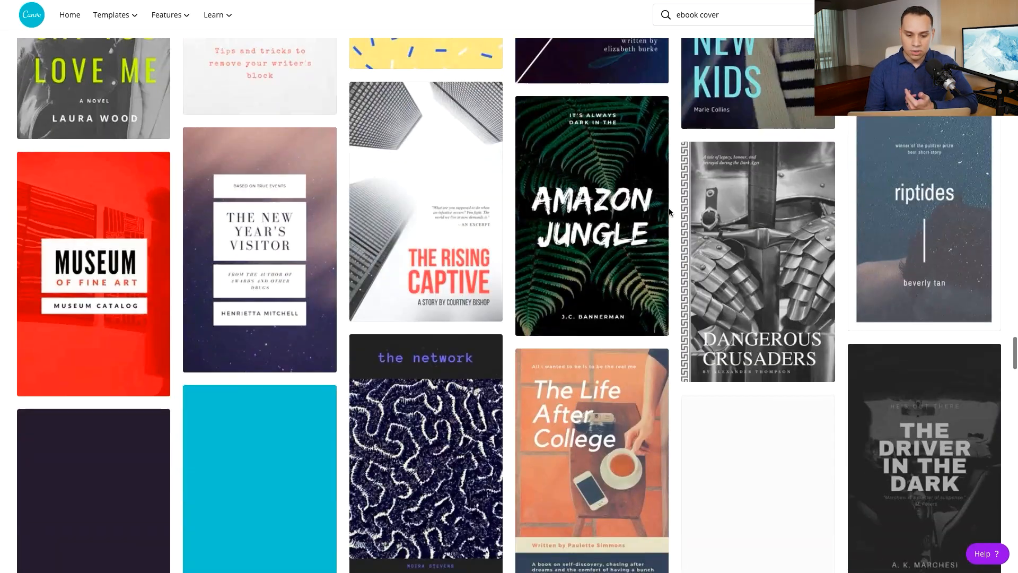
{"action": "scroll", "coordinate": [669, 212], "scroll_direction": "down", "scroll_amount": 12}
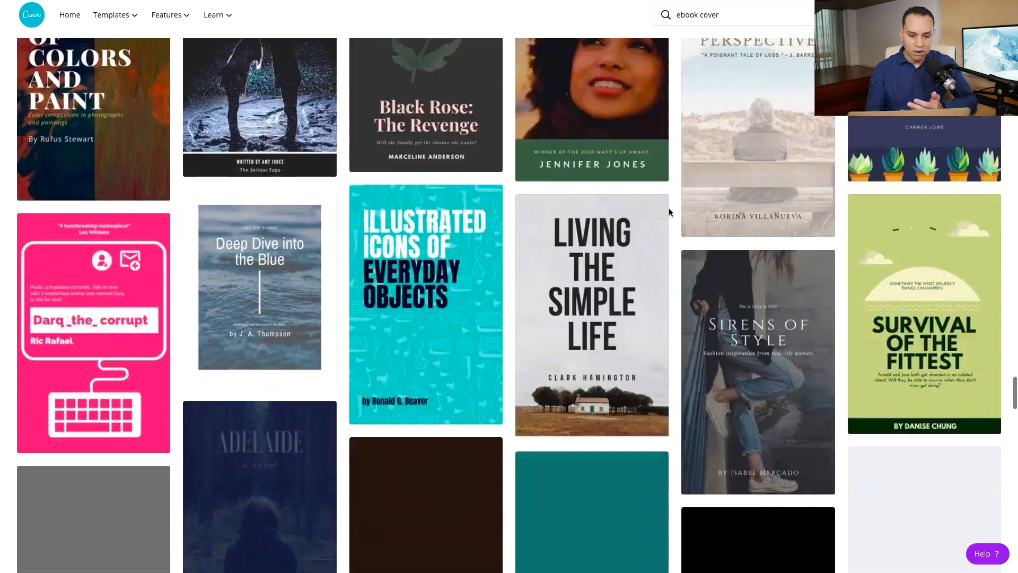
{"action": "scroll", "coordinate": [669, 212], "scroll_direction": "down", "scroll_amount": 15}
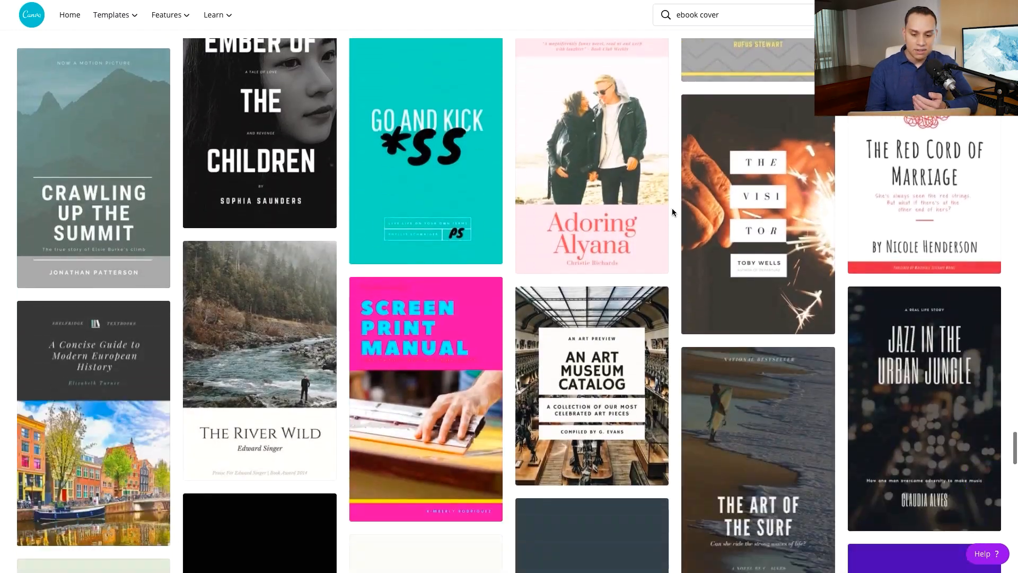
{"action": "scroll", "coordinate": [673, 212], "scroll_direction": "down", "scroll_amount": 15}
{"action": "scroll", "coordinate": [672, 208], "scroll_direction": "down", "scroll_amount": 15}
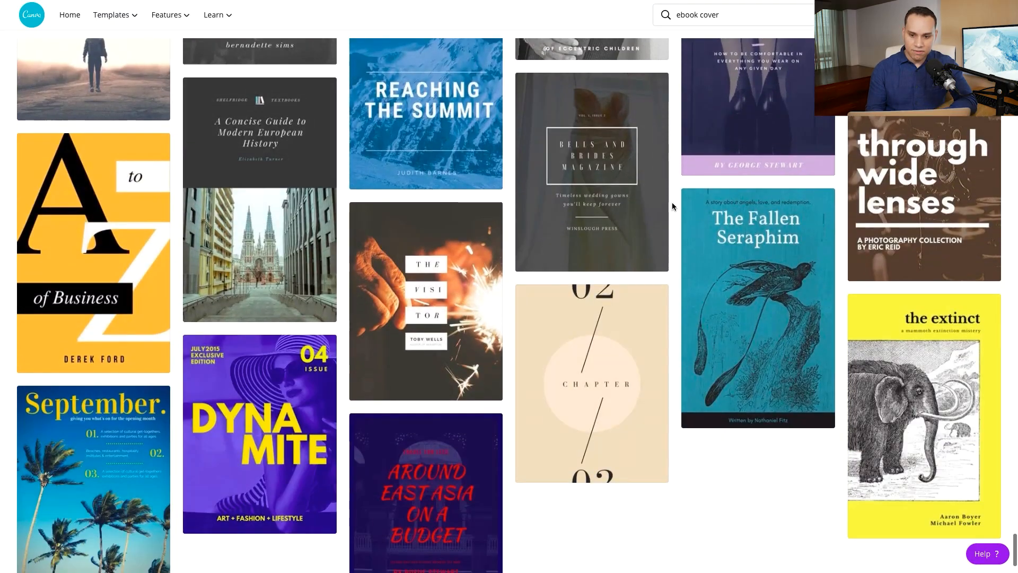
Search for Report templates and look through the available report designs
{"action": "left_click", "coordinate": [740, 16]}
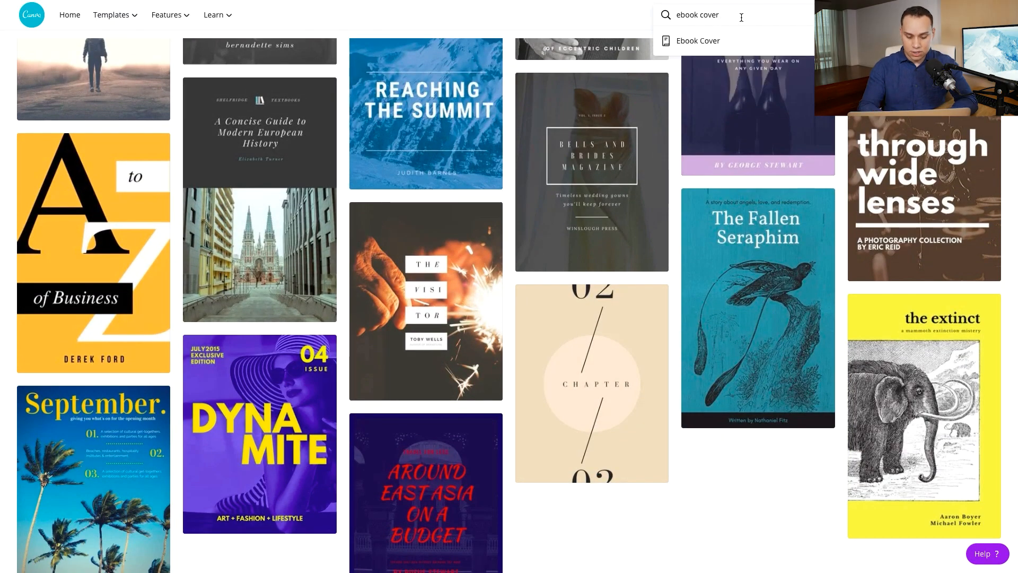
{"action": "key", "text": "ctrl+a"}
{"action": "type", "text": "repor"}
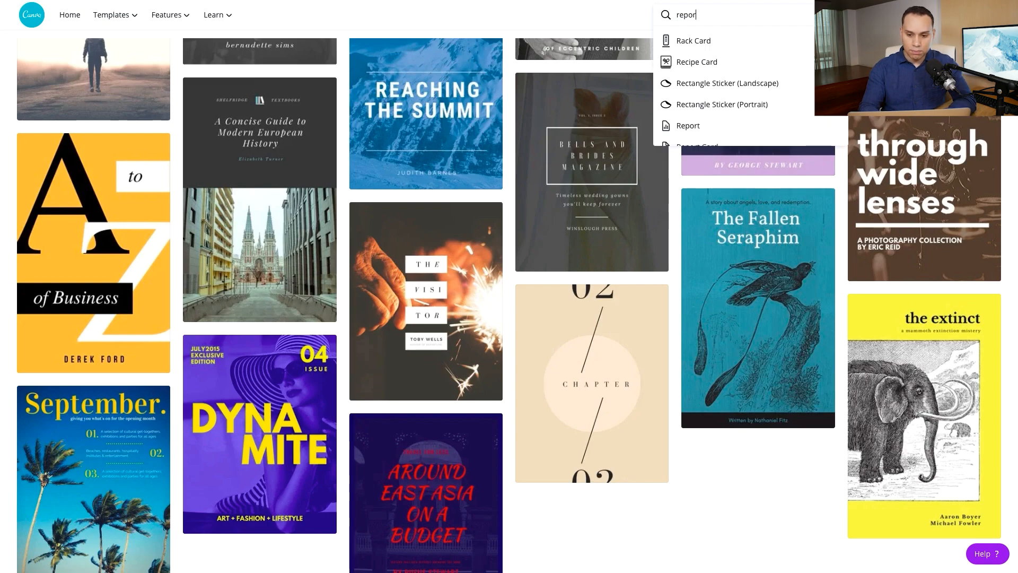
{"action": "left_click", "coordinate": [692, 42]}
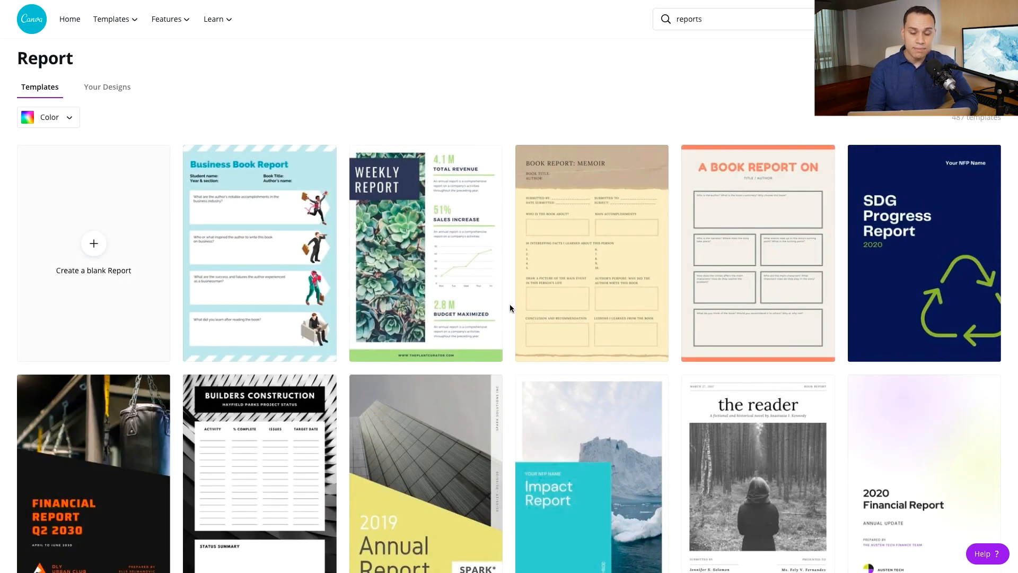
{"action": "scroll", "coordinate": [510, 306], "scroll_direction": "down", "scroll_amount": 6}
{"action": "scroll", "coordinate": [511, 305], "scroll_direction": "down", "scroll_amount": 11}
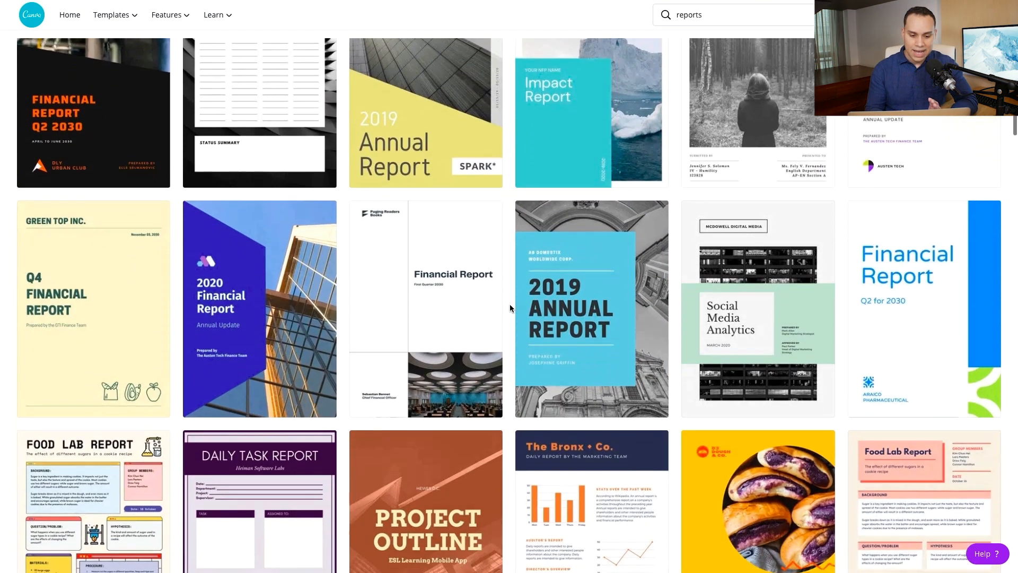
{"action": "scroll", "coordinate": [510, 303], "scroll_direction": "down", "scroll_amount": 8}
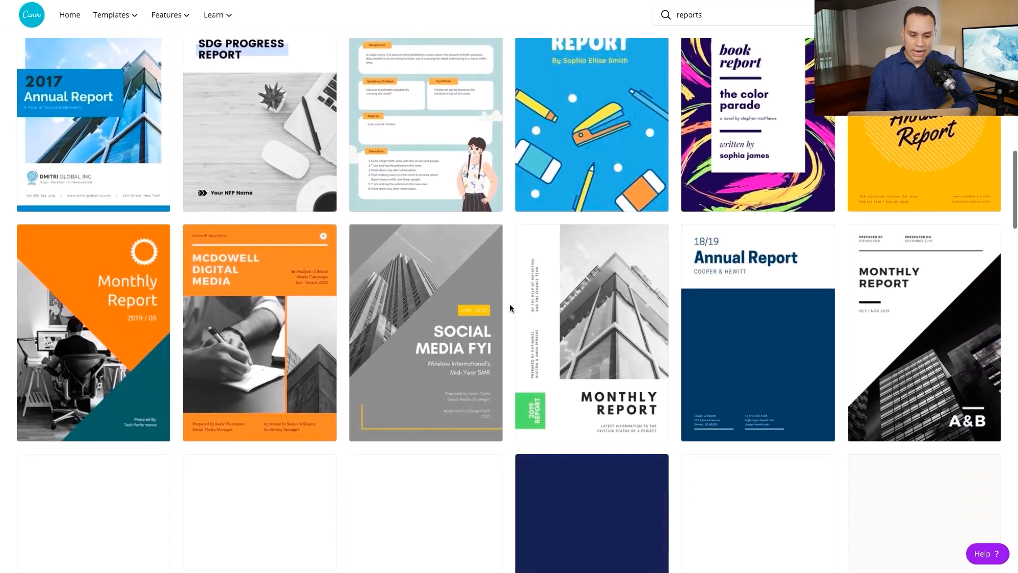
{"action": "scroll", "coordinate": [510, 307], "scroll_direction": "up", "scroll_amount": 1}
{"action": "scroll", "coordinate": [511, 308], "scroll_direction": "up", "scroll_amount": 1}
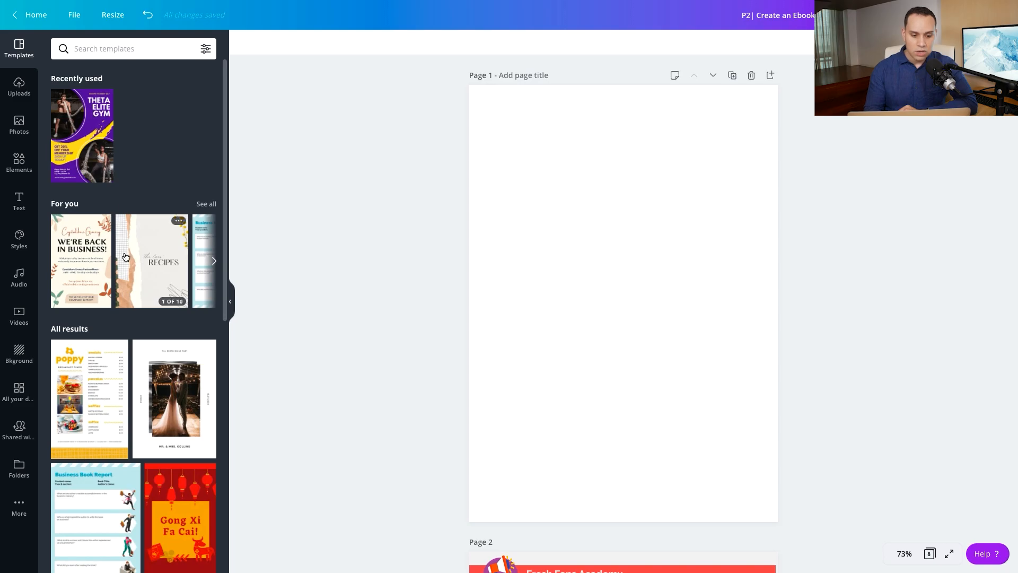
Look through the suggested templates and apply the recently used Theta Elite Gym design to the blank page 1
{"action": "scroll", "coordinate": [126, 257], "scroll_direction": "down", "scroll_amount": 4}
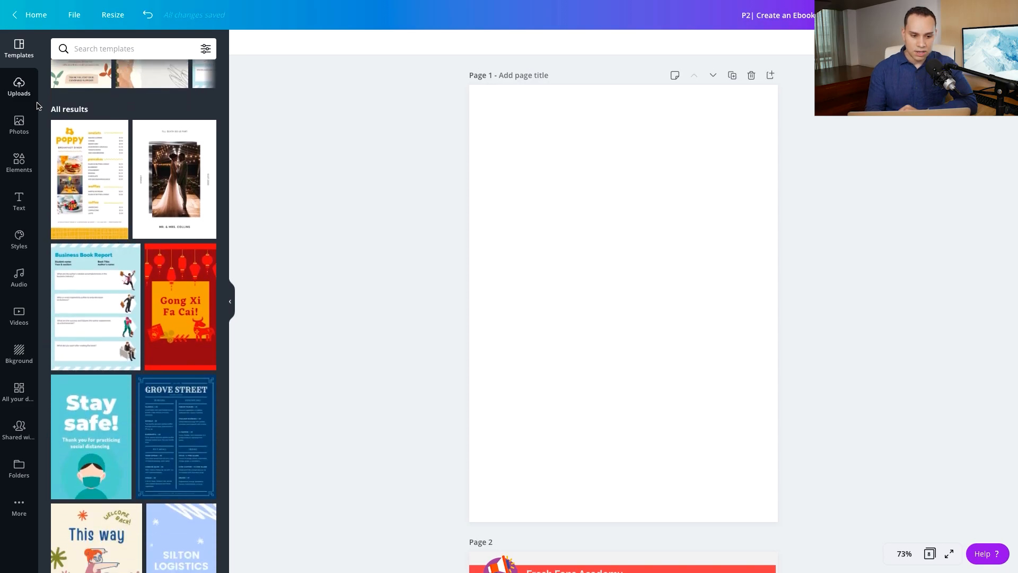
{"action": "scroll", "coordinate": [123, 216], "scroll_direction": "down", "scroll_amount": 14}
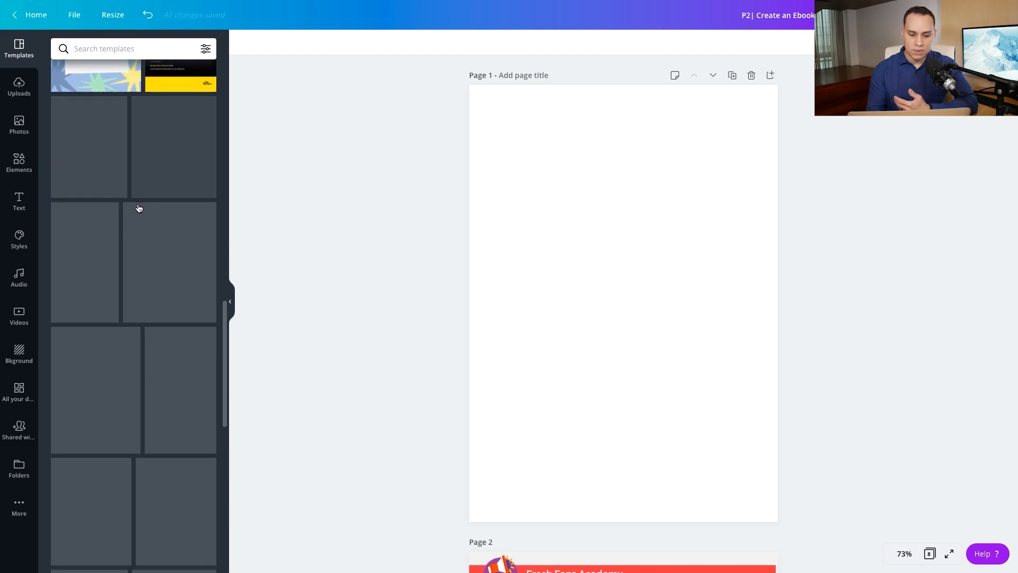
{"action": "scroll", "coordinate": [138, 207], "scroll_direction": "down", "scroll_amount": 4}
{"action": "scroll", "coordinate": [138, 207], "scroll_direction": "down", "scroll_amount": 13}
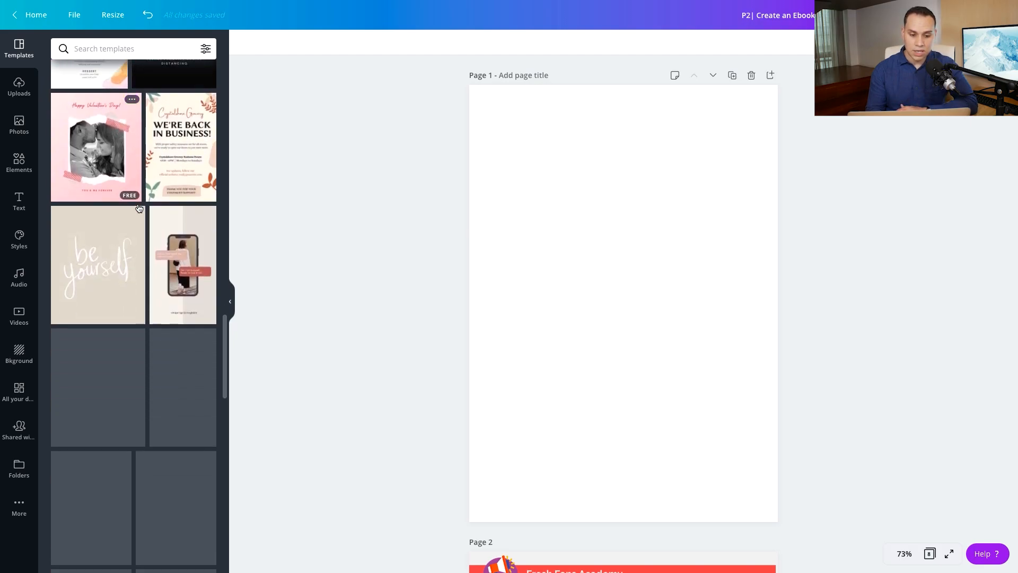
{"action": "scroll", "coordinate": [137, 207], "scroll_direction": "up", "scroll_amount": 20}
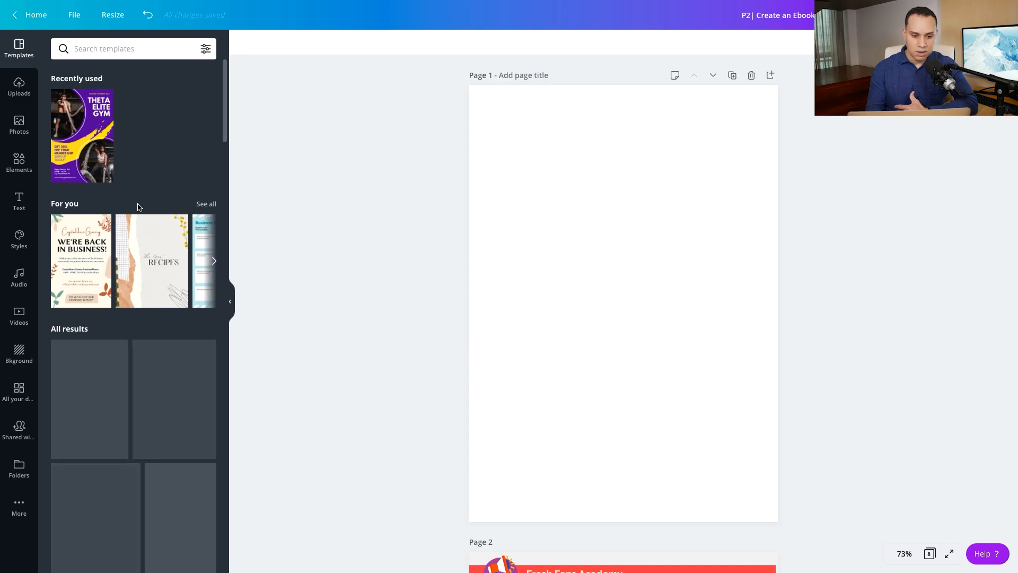
{"action": "left_click", "coordinate": [90, 141]}
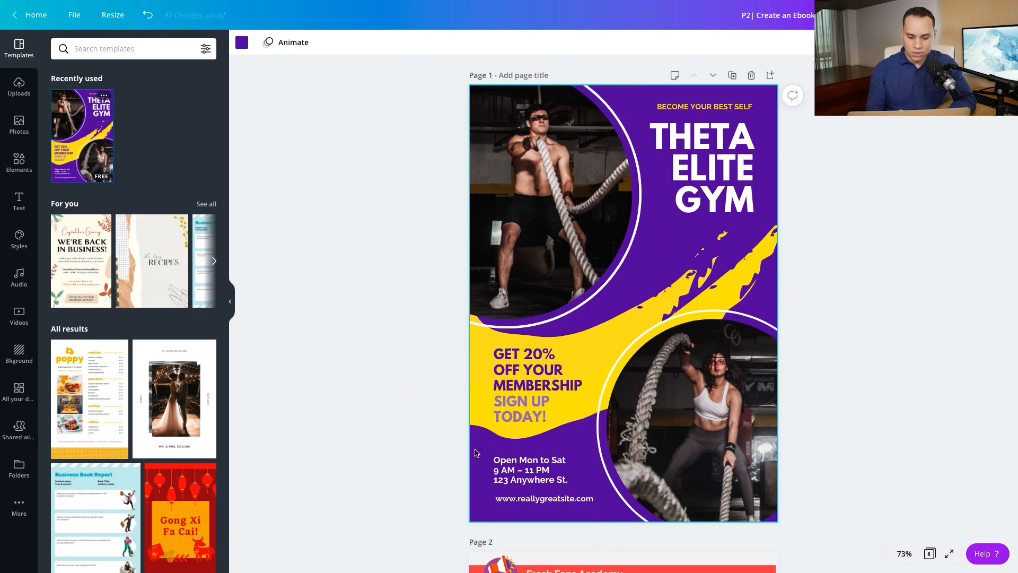
Change the background of page 1 to the orange default color
{"action": "left_click", "coordinate": [242, 43]}
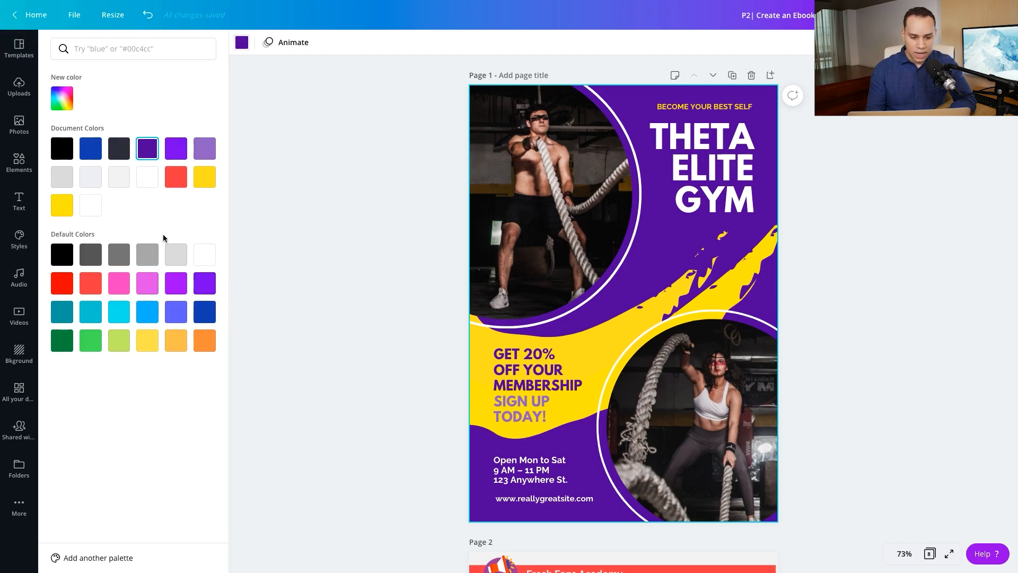
{"action": "left_click", "coordinate": [203, 345]}
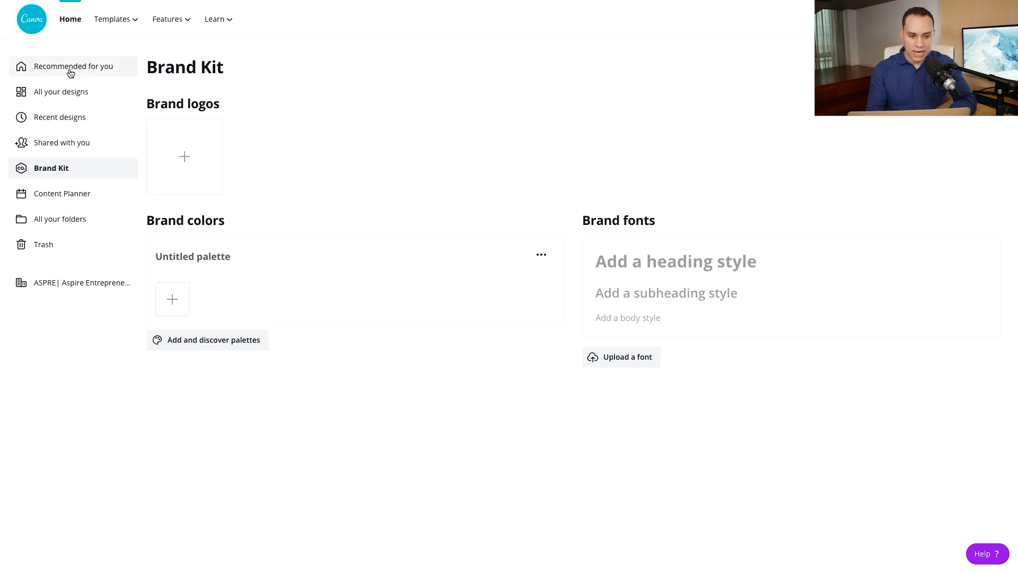
{"action": "mouse_move", "coordinate": [33, 14]}
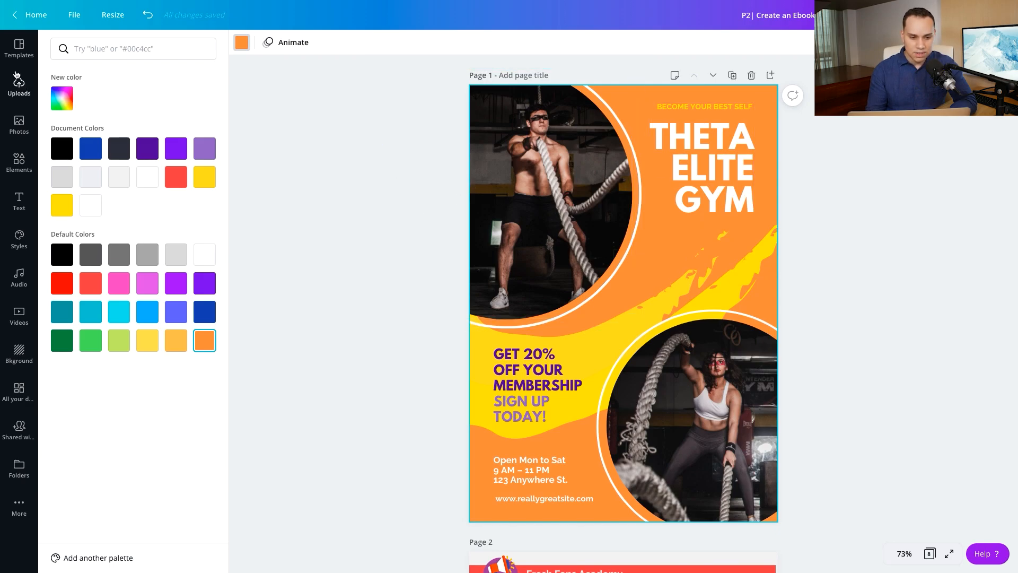
Search the photos for "time management" and place the yellow alarm clock and checklist photo in the lower circle of page 1
{"action": "left_click", "coordinate": [19, 125]}
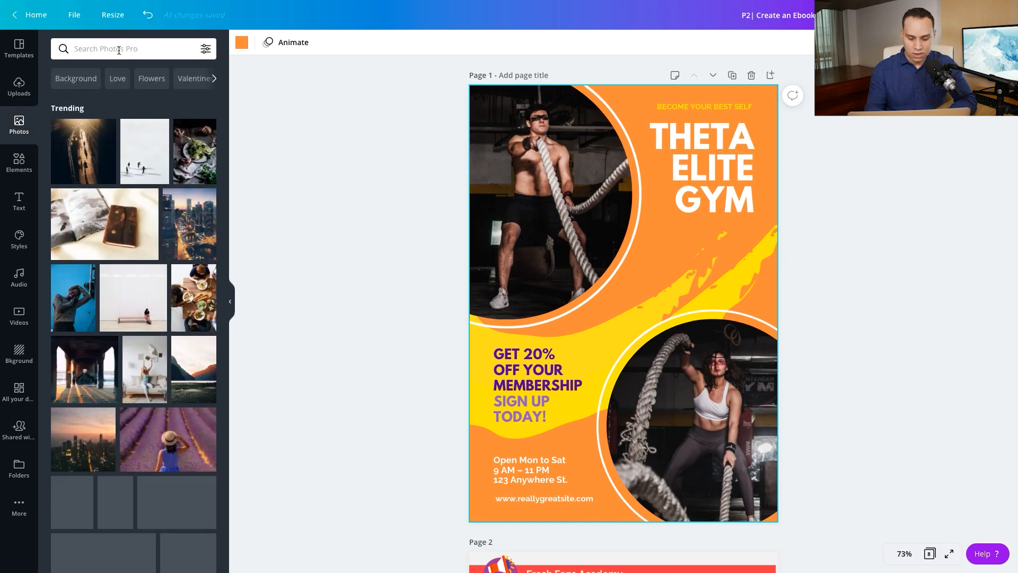
{"action": "type", "text": "time management"}
{"action": "key", "text": "Return"}
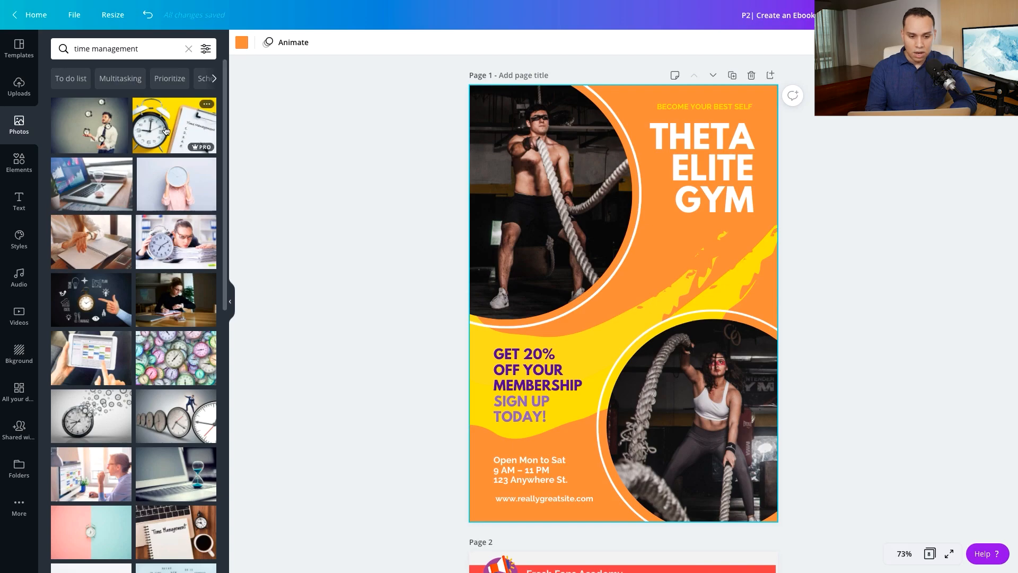
{"action": "left_click_drag", "start_coordinate": [547, 327], "coordinate": [656, 374]}
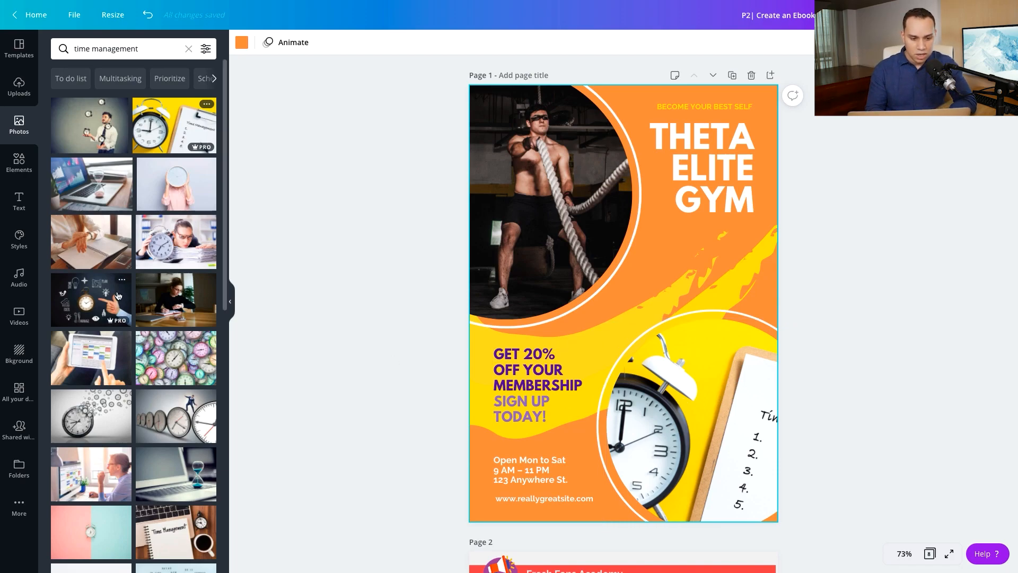
Try the laptop and hourglass photo in the upper circle of page 1, and replace it with the tablet calendar photo
{"action": "left_click_drag", "start_coordinate": [89, 191], "coordinate": [525, 224]}
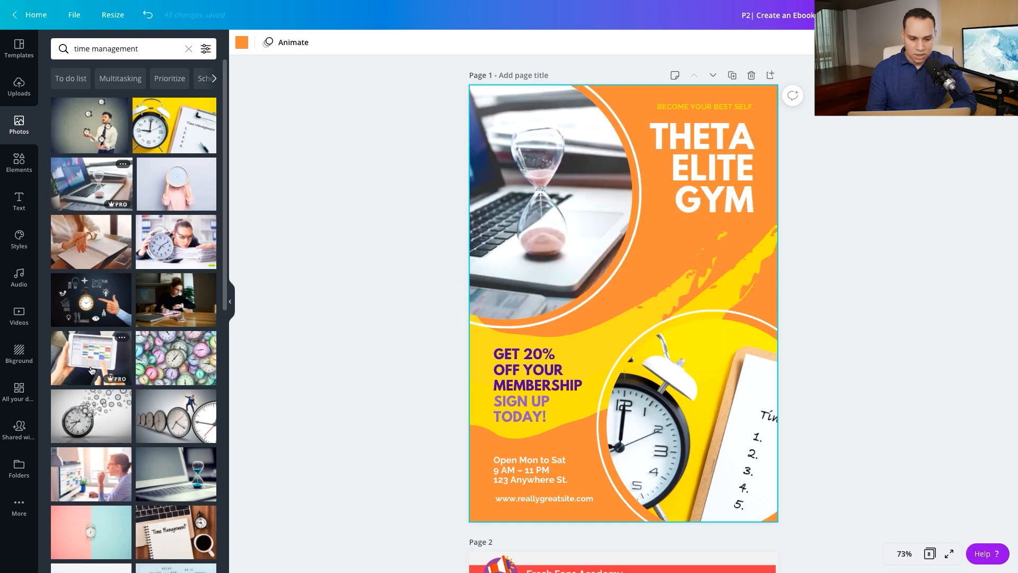
{"action": "left_click_drag", "start_coordinate": [91, 358], "coordinate": [515, 213]}
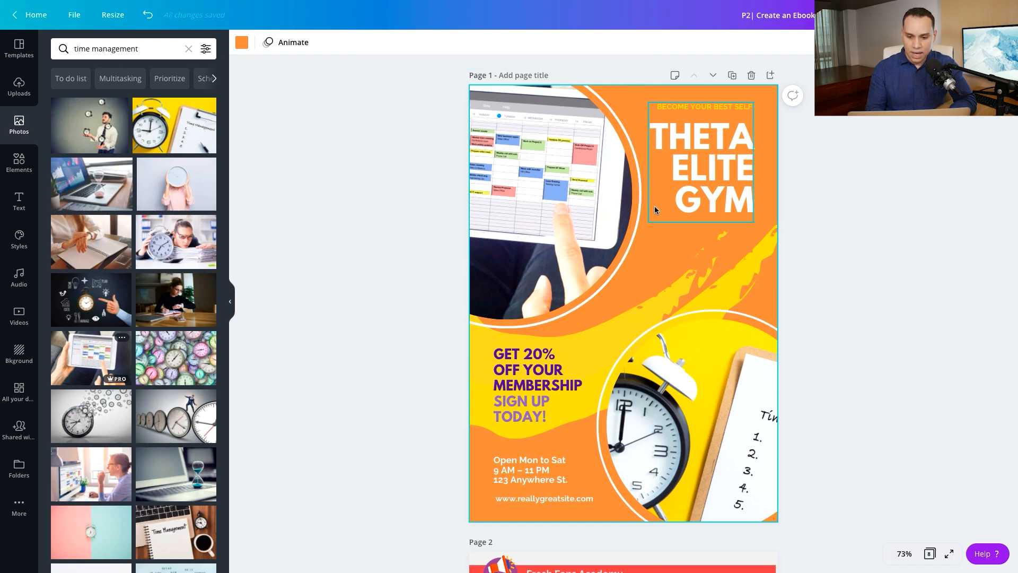
Ungroup the "THETA ELITE GYM" title from the "BECOME YOUR BEST SELF" line above it and deselect the text
{"action": "left_click", "coordinate": [702, 160]}
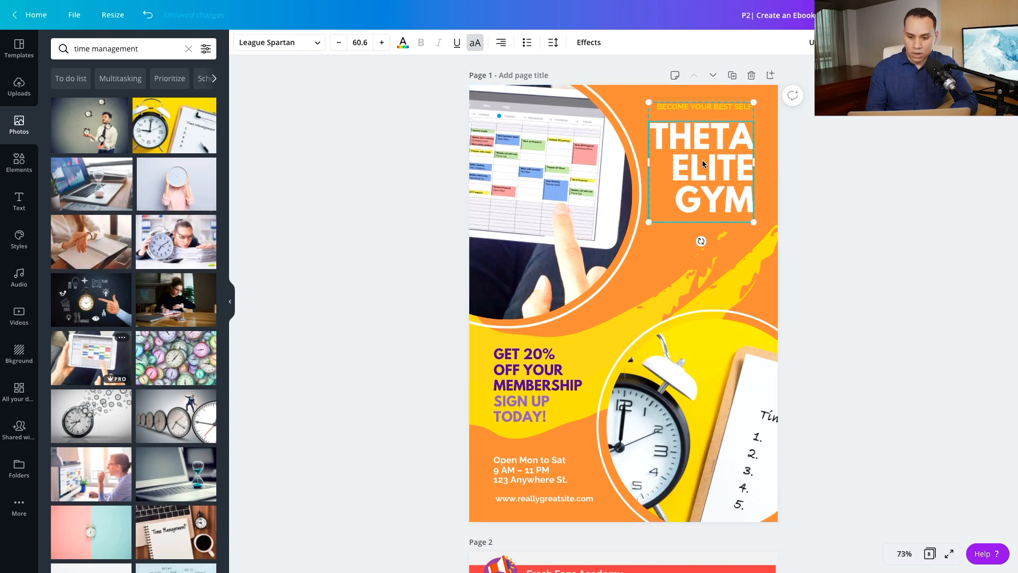
{"action": "left_click", "coordinate": [658, 138]}
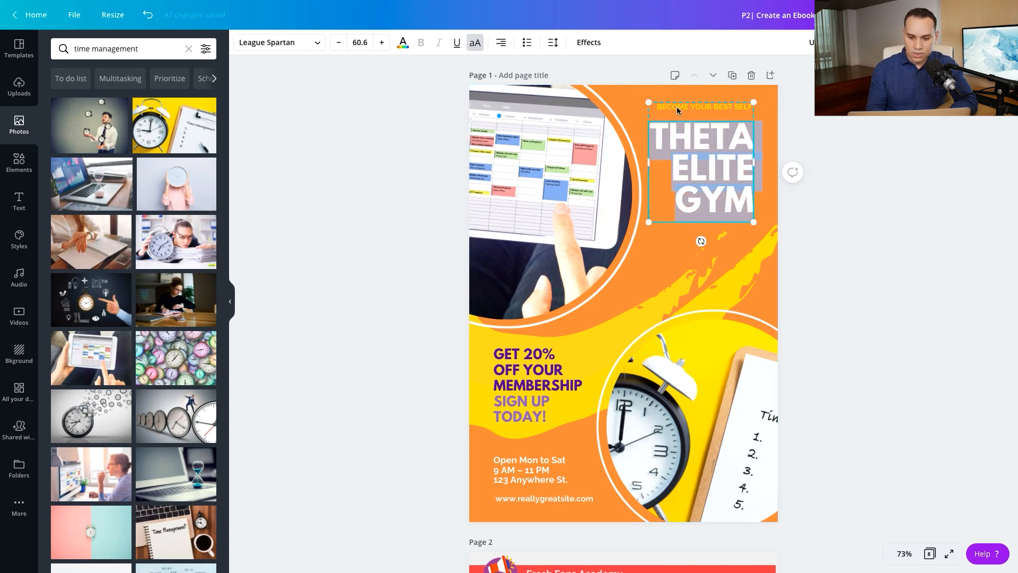
{"action": "left_click", "coordinate": [811, 42]}
{"action": "left_click", "coordinate": [779, 118]}
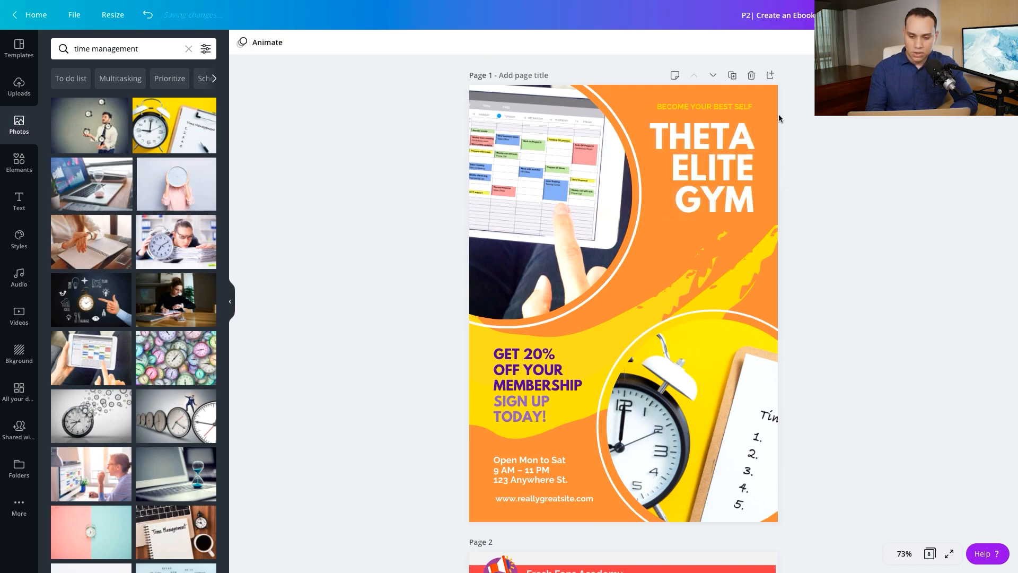
Undo the ungrouping of the "THETA ELITE GYM" title and the "BECOME YOUR BEST SELF" line
{"action": "left_click", "coordinate": [712, 106]}
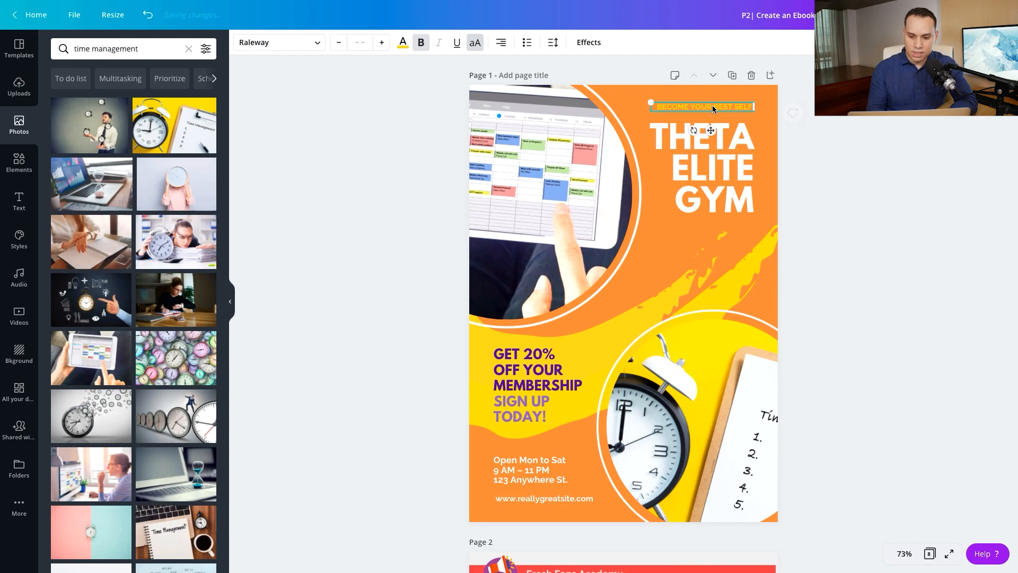
{"action": "left_click", "coordinate": [698, 154]}
{"action": "key", "text": "ctrl+z"}
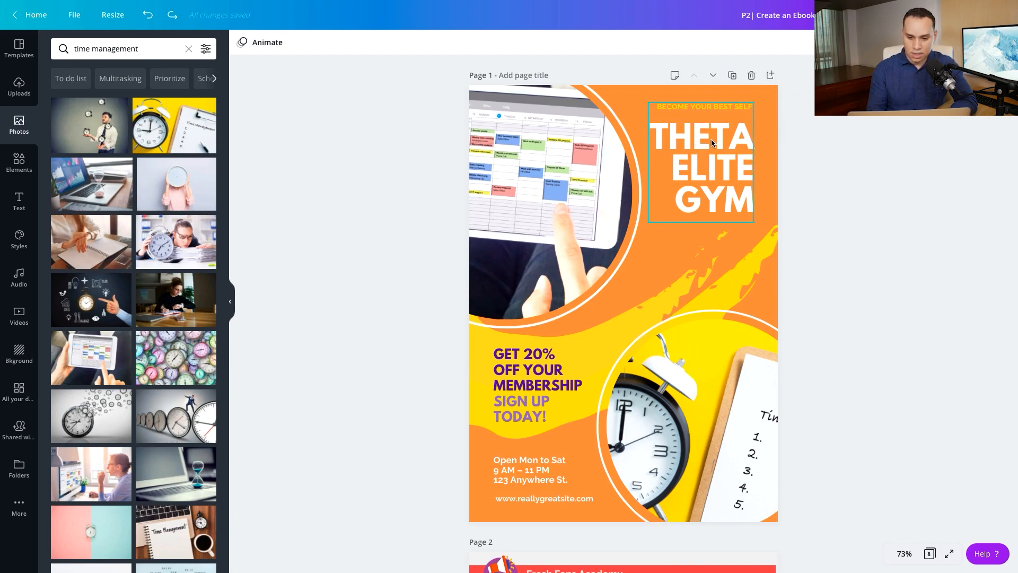
Change the grouped cover title to "TIME BLOCKING 101" and the small line above it to "LEVEL UP YOUR PRODUCITY"
{"action": "left_click", "coordinate": [698, 134]}
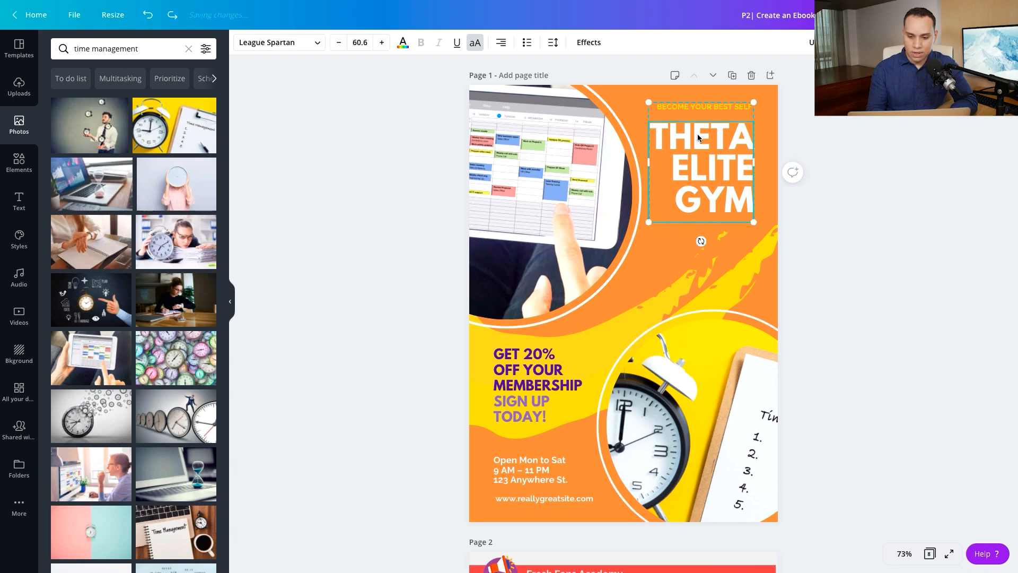
{"action": "double_click", "coordinate": [653, 134]}
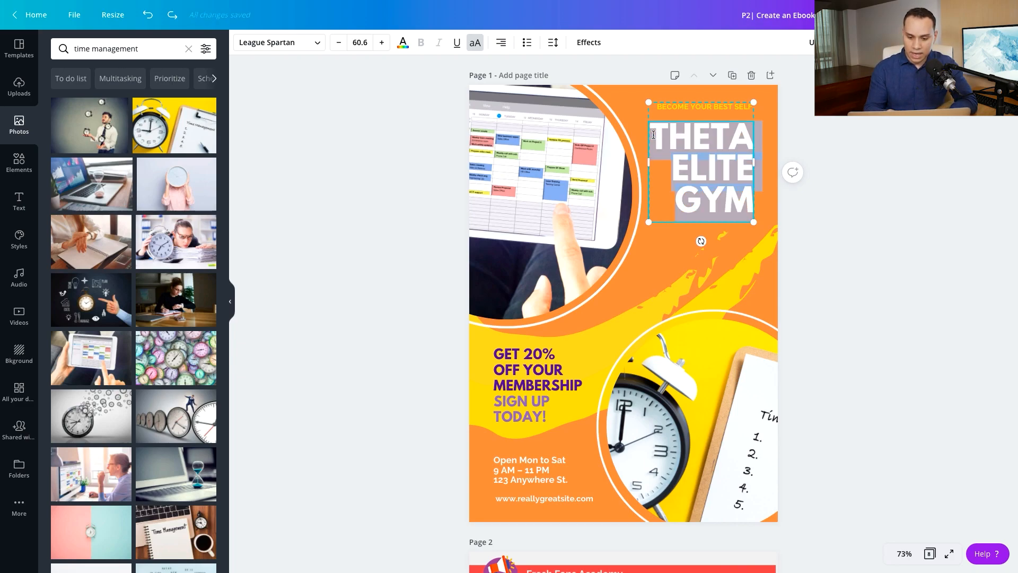
{"action": "key", "text": "ctrl+shift+z"}
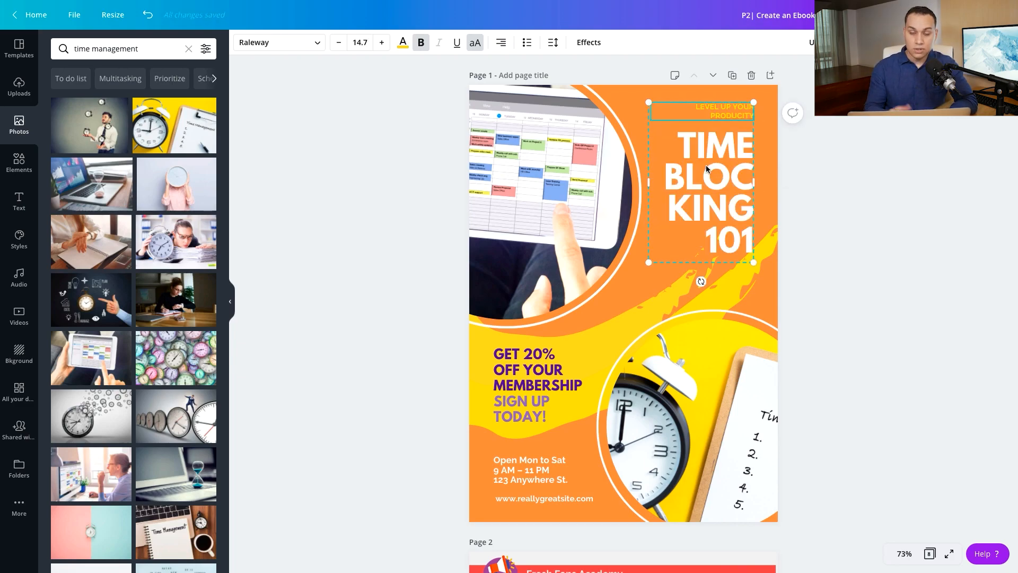
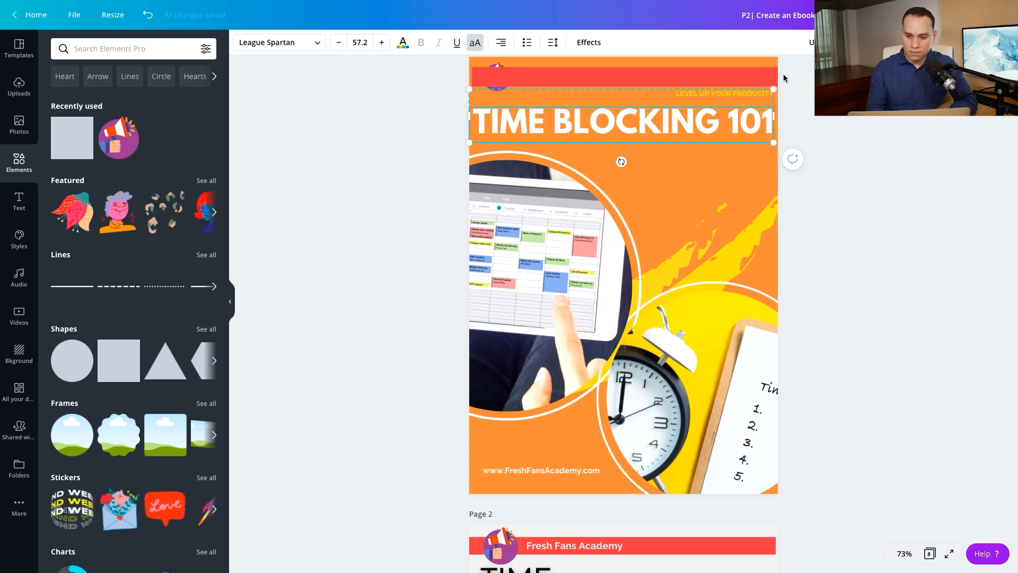
Bring the "TIME BLOCKING 101" title group forward one layer on page 1
{"action": "left_click", "coordinate": [869, 42]}
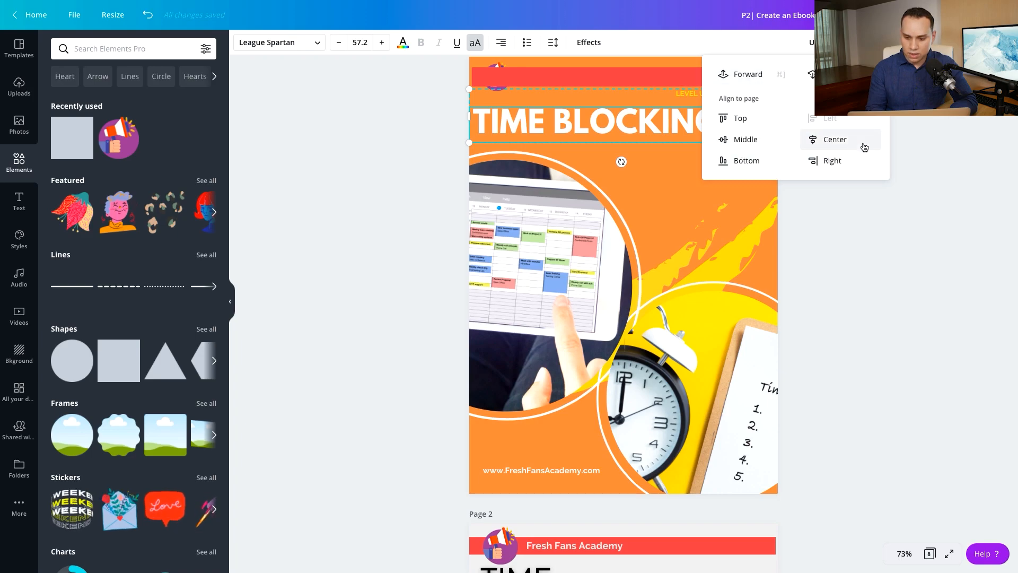
{"action": "left_click", "coordinate": [746, 80]}
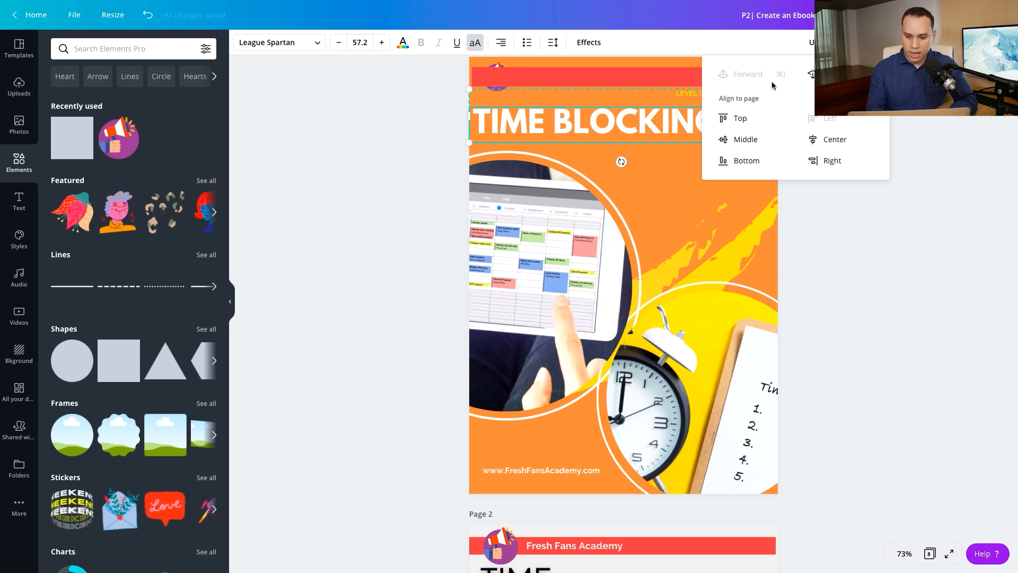
{"action": "left_click", "coordinate": [855, 206]}
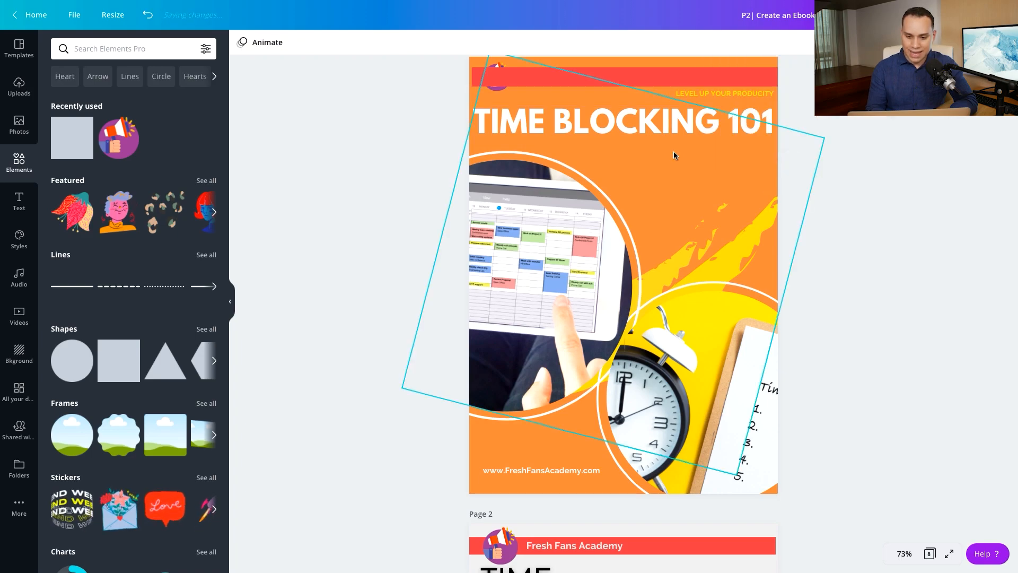
Nudge the title group up until its small subtitle line overlaps the red banner of page 1
{"action": "left_click", "coordinate": [733, 109]}
{"action": "key", "text": "Up"}
{"action": "key", "text": "Up"}
{"action": "key", "text": "Up"}
{"action": "key", "text": "Up"}
{"action": "key", "text": "Up"}
{"action": "key", "text": "Up"}
{"action": "key", "text": "Up"}
{"action": "key", "text": "Up"}
{"action": "key", "text": "Up"}
{"action": "key", "text": "Up"}
{"action": "key", "text": "Up"}
{"action": "key", "text": "Up"}
{"action": "key", "text": "Up"}
{"action": "key", "text": "Up"}
{"action": "key", "text": "Up"}
{"action": "key", "text": "Up"}
{"action": "key", "text": "Up"}
{"action": "key", "text": "Up"}
{"action": "key", "text": "Up"}
{"action": "key", "text": "Up"}
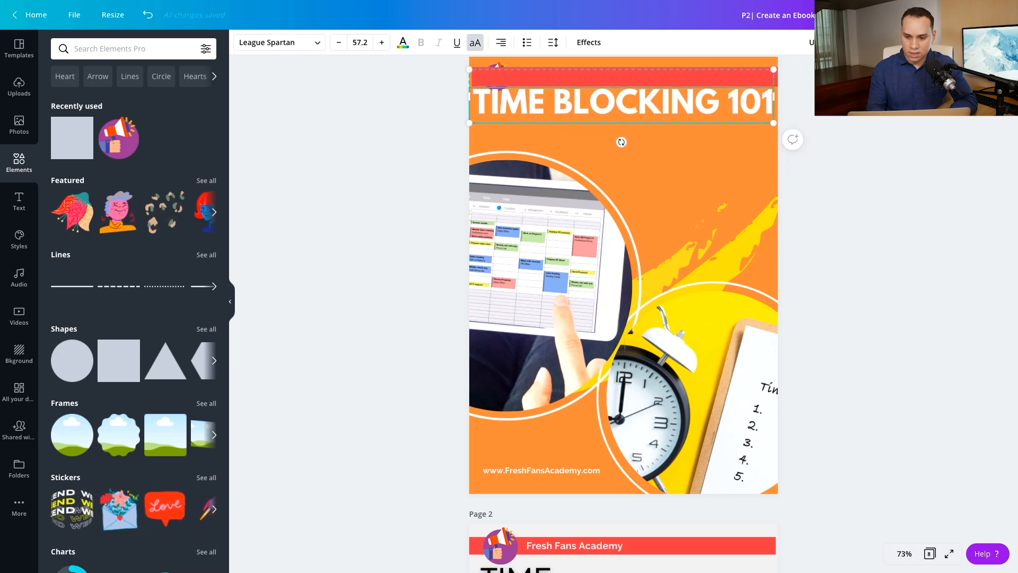
Bring the title group to the front, above the red banner, and deselect it
{"action": "left_click", "coordinate": [869, 42]}
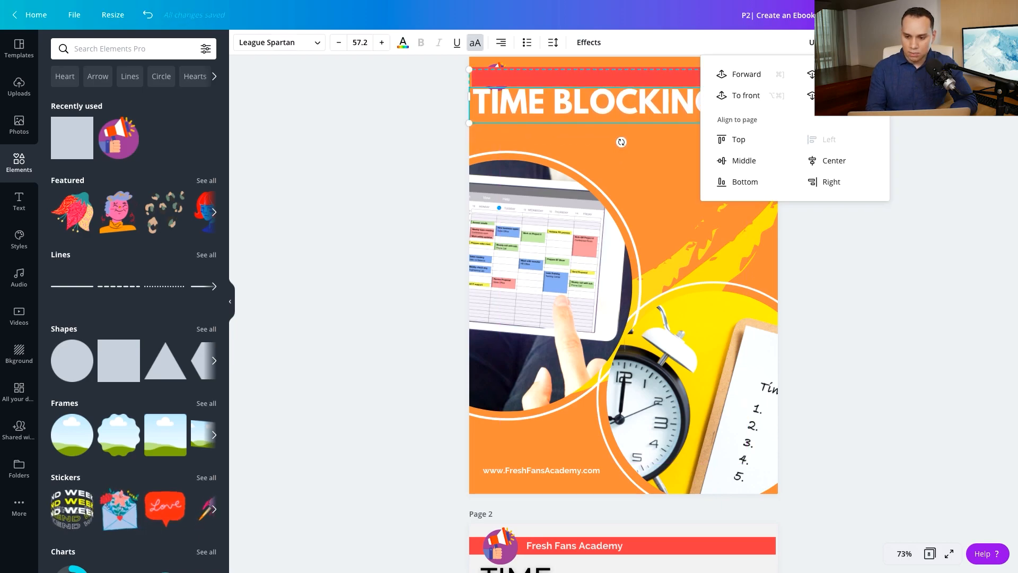
{"action": "left_click", "coordinate": [762, 99]}
{"action": "left_click", "coordinate": [436, 169]}
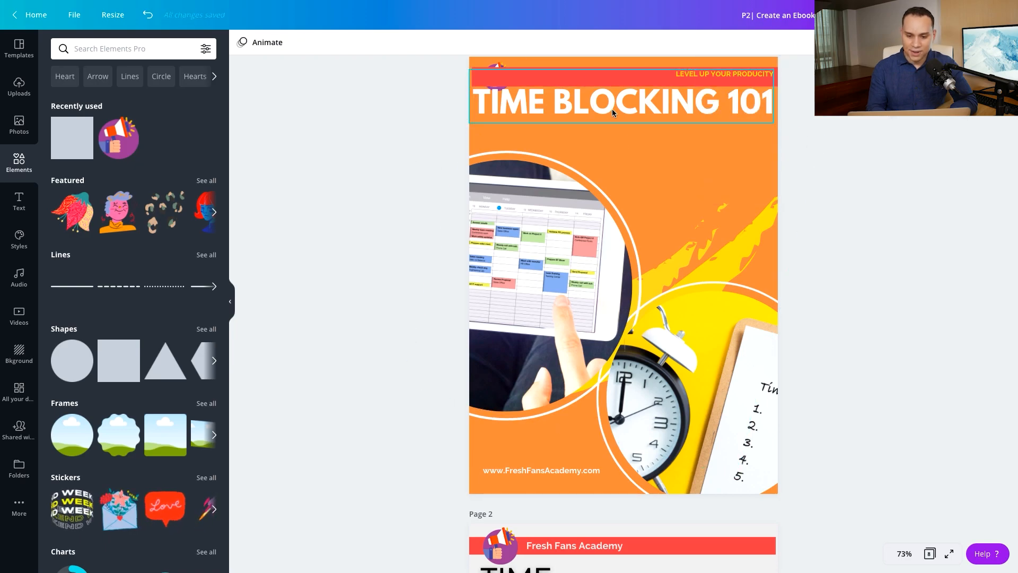
Nudge the title group down slightly, keeping the subtitle line within the red banner
{"action": "left_click", "coordinate": [612, 110]}
{"action": "key", "text": "Down"}
{"action": "key", "text": "Down"}
{"action": "key", "text": "Down"}
{"action": "key", "text": "Down"}
{"action": "key", "text": "Down"}
{"action": "key", "text": "Down"}
{"action": "key", "text": "Down"}
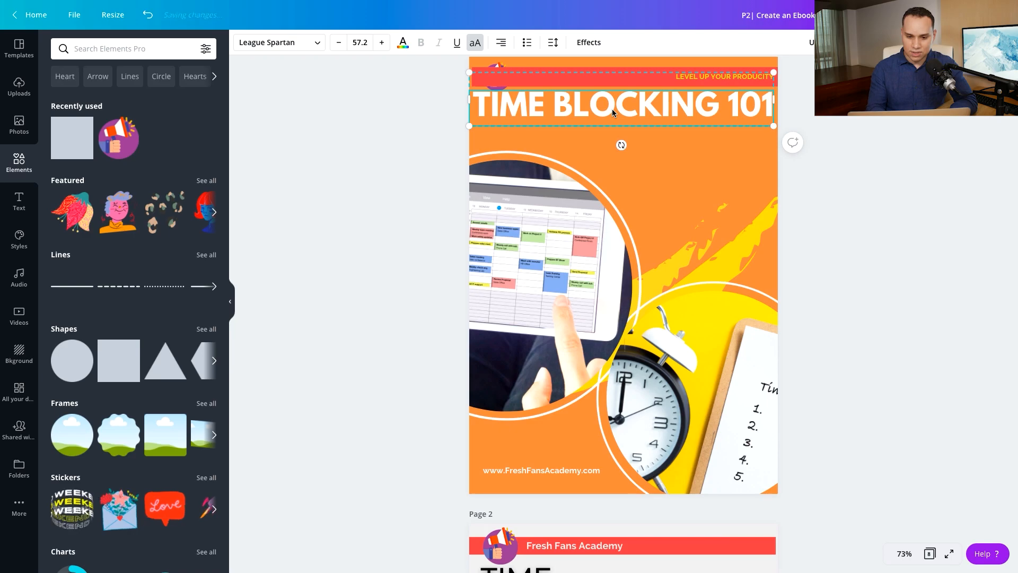
Bring the megaphone logo on page 1 to the front and make it slightly smaller
{"action": "left_click", "coordinate": [501, 65]}
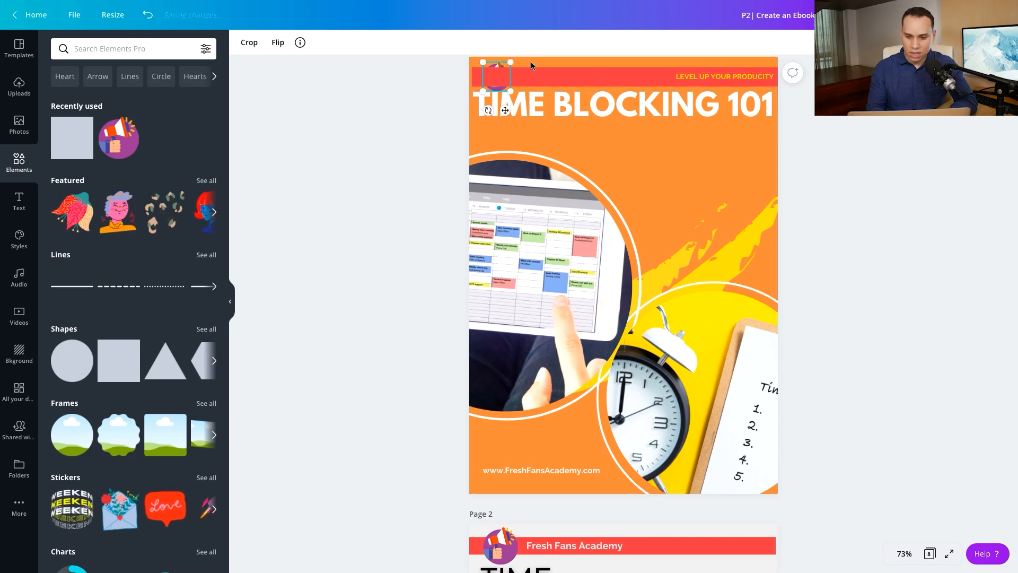
{"action": "left_click", "coordinate": [871, 43]}
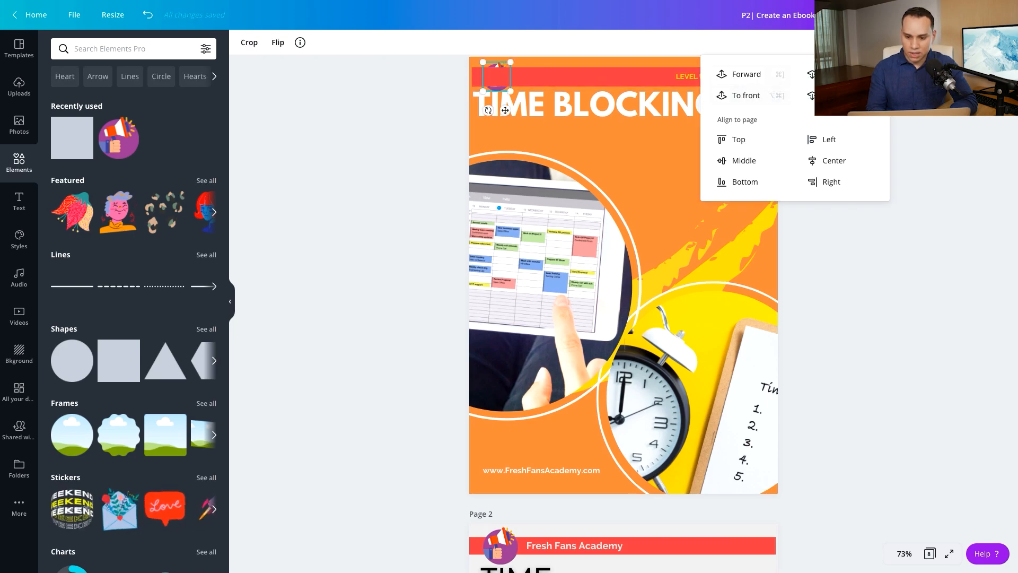
{"action": "left_click", "coordinate": [745, 95]}
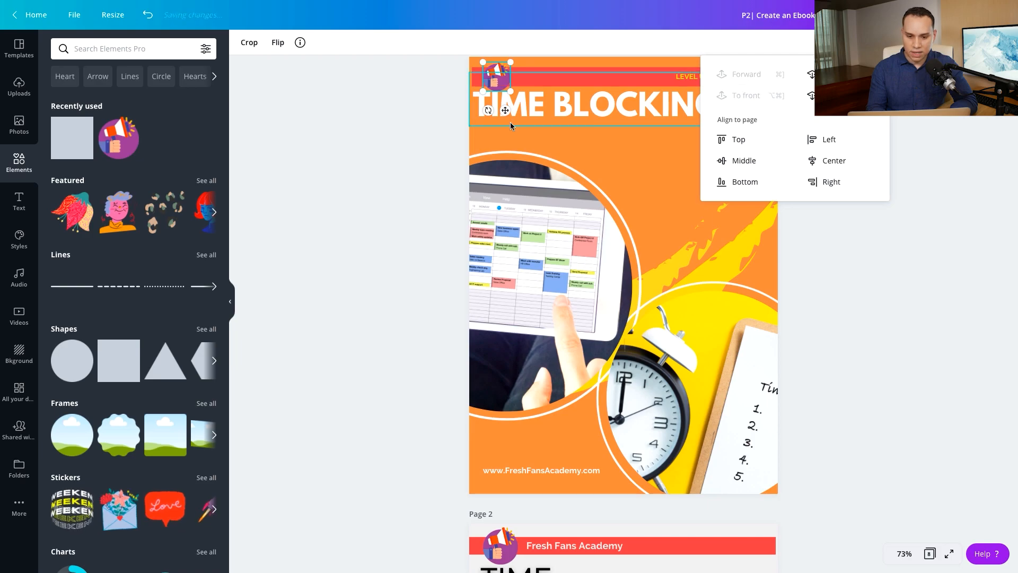
{"action": "left_click", "coordinate": [453, 126]}
{"action": "left_click", "coordinate": [494, 75]}
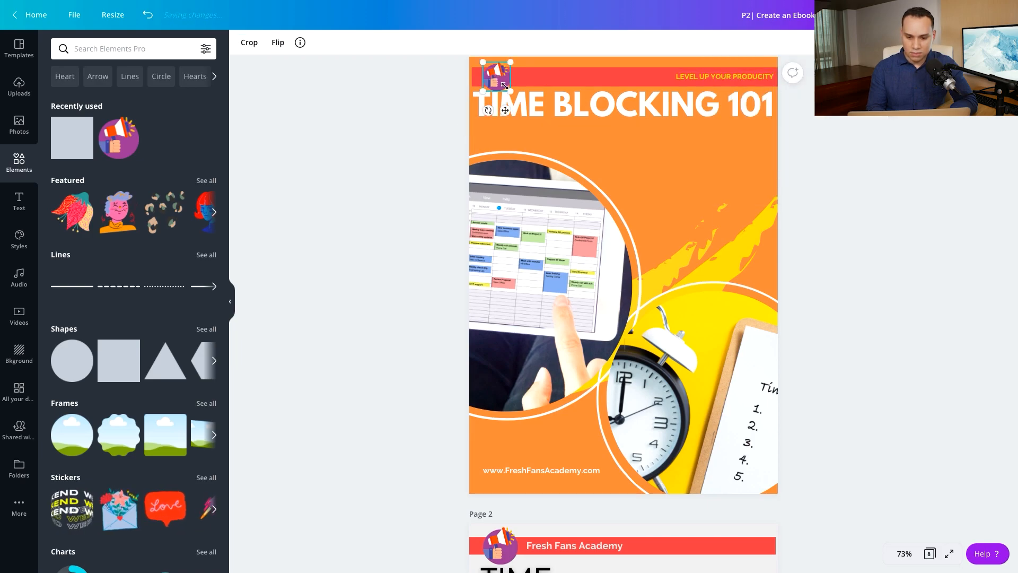
{"action": "left_click_drag", "start_coordinate": [508, 90], "coordinate": [507, 88]}
{"action": "left_click", "coordinate": [429, 107]}
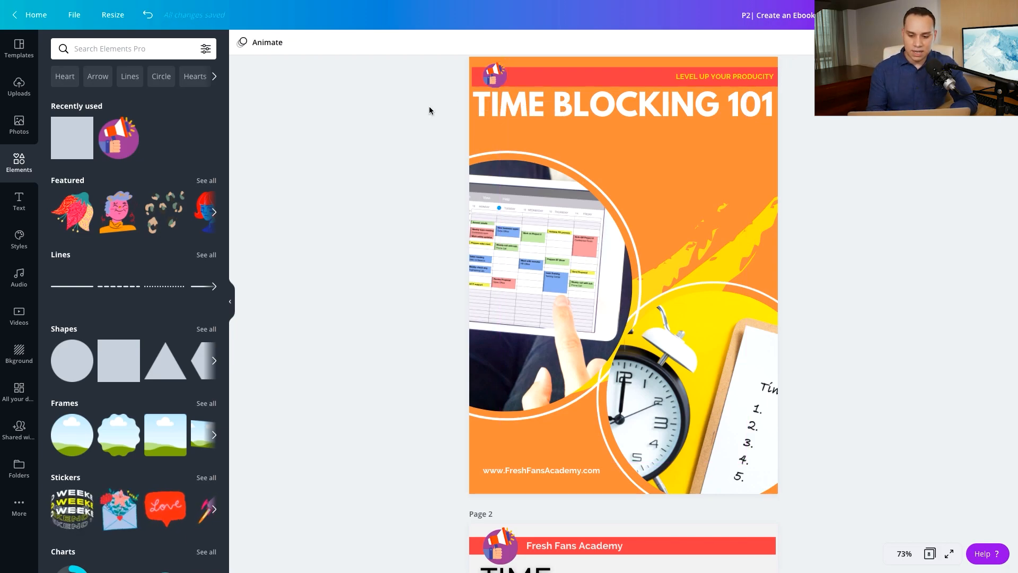
Move the circular tablet calendar photo together with its white ring up to just below the cover title
{"action": "left_click", "coordinate": [514, 214]}
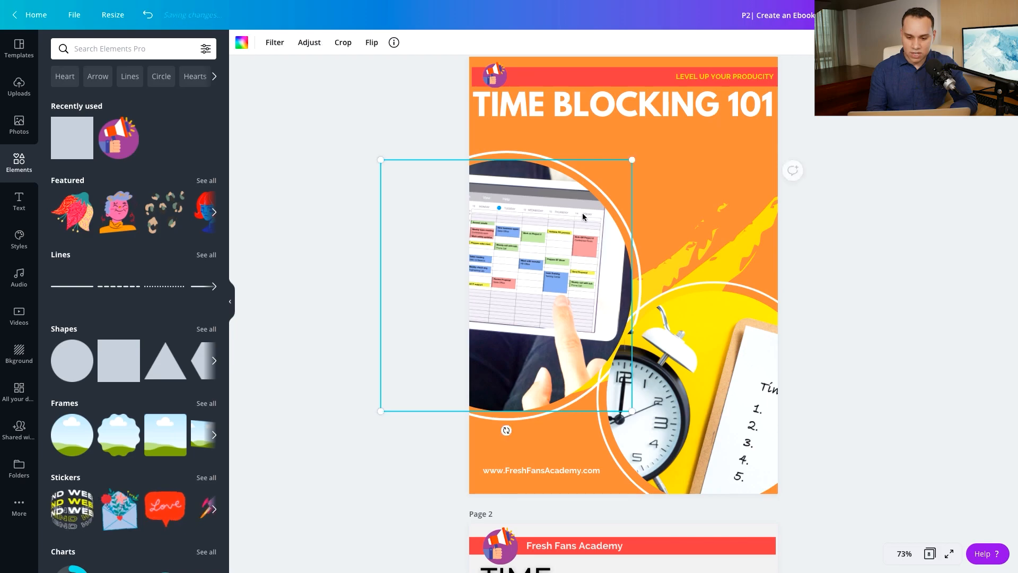
{"action": "left_click", "coordinate": [637, 255], "text": "shift"}
{"action": "key", "text": "Up"}
{"action": "key", "text": "Up"}
{"action": "key", "text": "Up"}
{"action": "key", "text": "Up"}
{"action": "key", "text": "Up"}
{"action": "key", "text": "Up"}
{"action": "key", "text": "Up"}
{"action": "key", "text": "Up"}
{"action": "key", "text": "Up"}
{"action": "key", "text": "Up"}
{"action": "key", "text": "Up"}
{"action": "key", "text": "Up"}
{"action": "key", "text": "Up"}
{"action": "key", "text": "Up"}
{"action": "key", "text": "Up"}
{"action": "key", "text": "Up"}
{"action": "key", "text": "Up"}
{"action": "key", "text": "Up"}
{"action": "key", "text": "Up"}
{"action": "key", "text": "Up"}
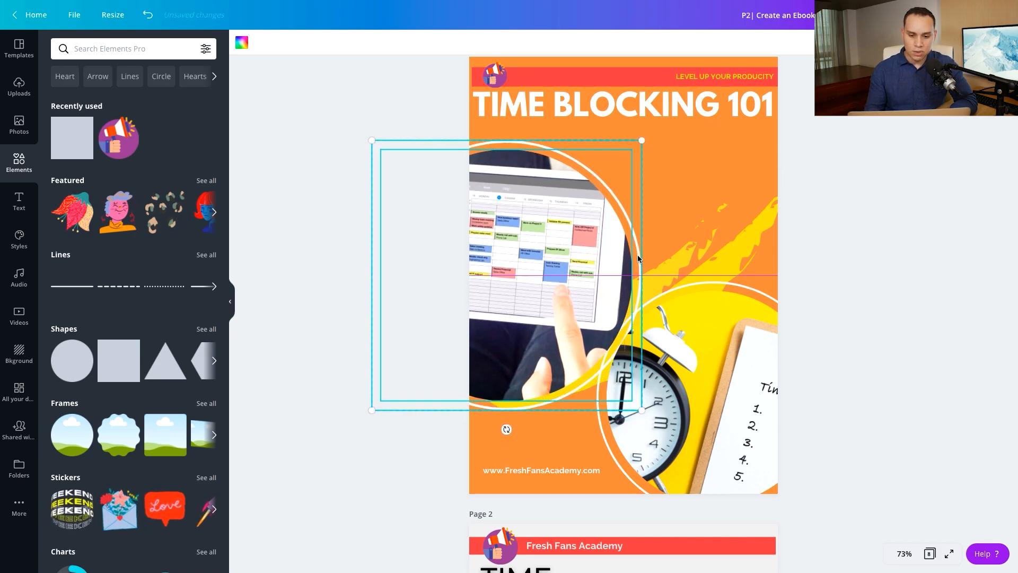
{"action": "key", "text": "Up"}
{"action": "key", "text": "Up"}
{"action": "key", "text": "Up"}
{"action": "key", "text": "Up"}
{"action": "key", "text": "Up"}
{"action": "key", "text": "Up"}
{"action": "key", "text": "Up"}
{"action": "key", "text": "Up"}
{"action": "key", "text": "Up"}
{"action": "key", "text": "Up"}
{"action": "key", "text": "Up"}
{"action": "key", "text": "Up"}
{"action": "key", "text": "Up"}
{"action": "key", "text": "Up"}
{"action": "key", "text": "Up"}
{"action": "key", "text": "Up"}
{"action": "key", "text": "Up"}
{"action": "key", "text": "Up"}
{"action": "key", "text": "Up"}
{"action": "key", "text": "Up"}
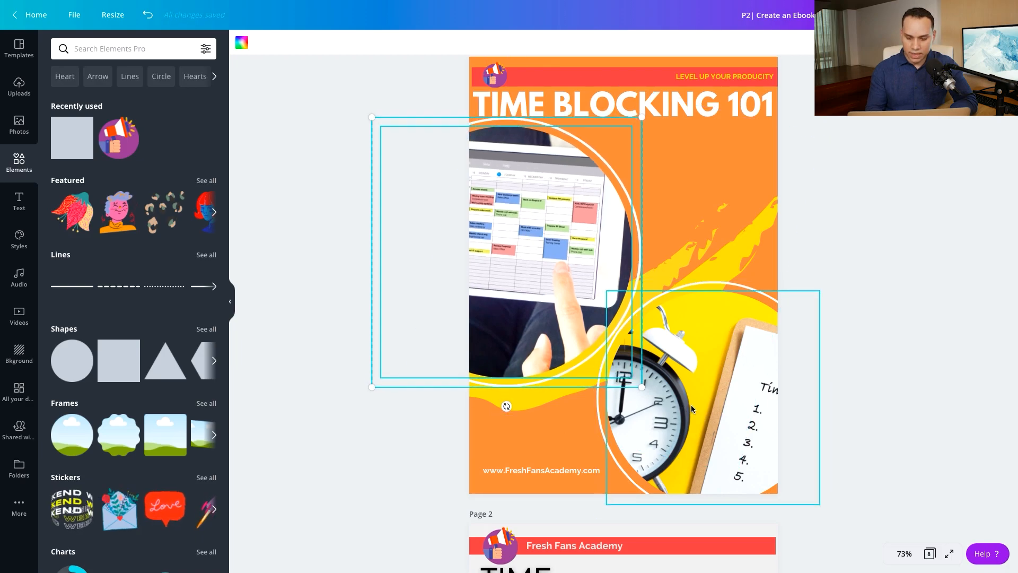
Move the circular alarm clock photo together with its white ring further down on page 1 and deselect them
{"action": "left_click", "coordinate": [660, 418]}
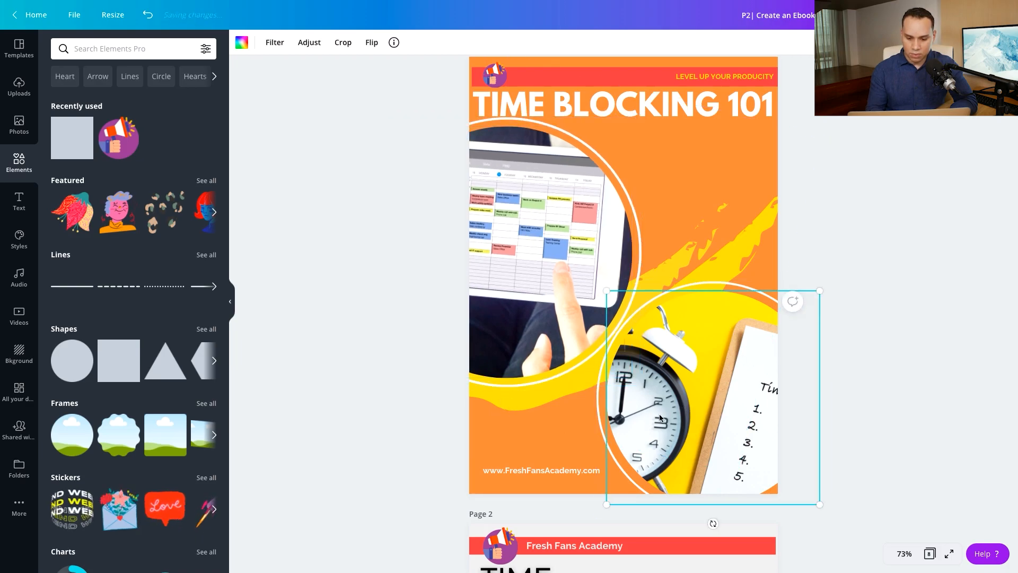
{"action": "left_click", "coordinate": [598, 408], "text": "shift"}
{"action": "key", "text": "Down"}
{"action": "key", "text": "Down"}
{"action": "key", "text": "Down"}
{"action": "key", "text": "Down"}
{"action": "key", "text": "Down"}
{"action": "key", "text": "Down"}
{"action": "key", "text": "Down"}
{"action": "key", "text": "Down"}
{"action": "key", "text": "Down"}
{"action": "key", "text": "Down"}
{"action": "key", "text": "Down"}
{"action": "key", "text": "Down"}
{"action": "key", "text": "Down"}
{"action": "key", "text": "Down"}
{"action": "key", "text": "Down"}
{"action": "key", "text": "Down"}
{"action": "key", "text": "Down"}
{"action": "key", "text": "Down"}
{"action": "key", "text": "Down"}
{"action": "key", "text": "Down"}
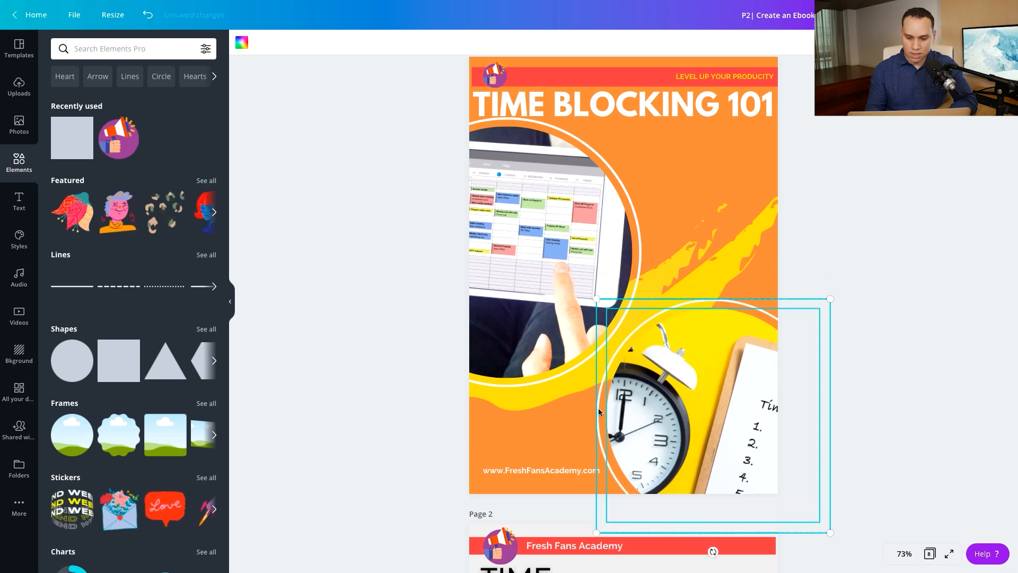
{"action": "key", "text": "Down"}
{"action": "key", "text": "Down"}
{"action": "key", "text": "Down"}
{"action": "key", "text": "Down"}
{"action": "key", "text": "Down"}
{"action": "key", "text": "Down"}
{"action": "key", "text": "Down"}
{"action": "key", "text": "Down"}
{"action": "left_click", "coordinate": [865, 304]}
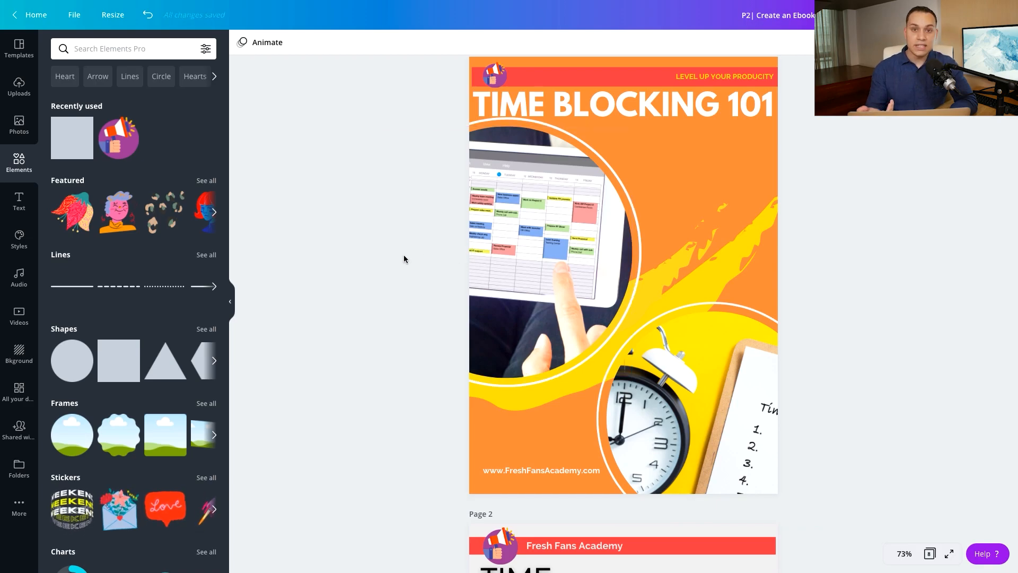
Add a blank page after page 3 and set its background to white
{"action": "scroll", "coordinate": [403, 259], "scroll_direction": "down", "scroll_amount": 8}
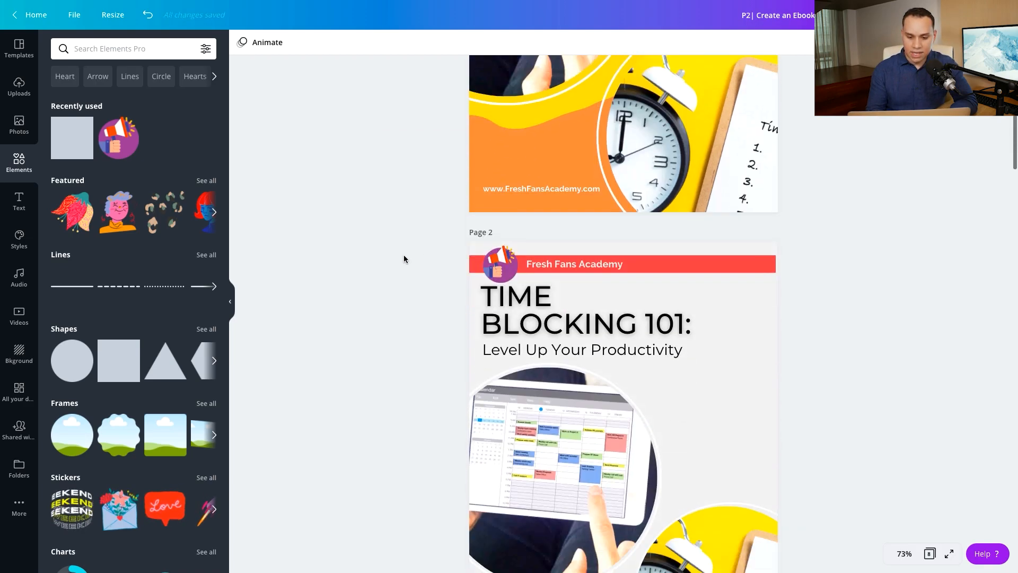
{"action": "scroll", "coordinate": [404, 259], "scroll_direction": "down", "scroll_amount": 1}
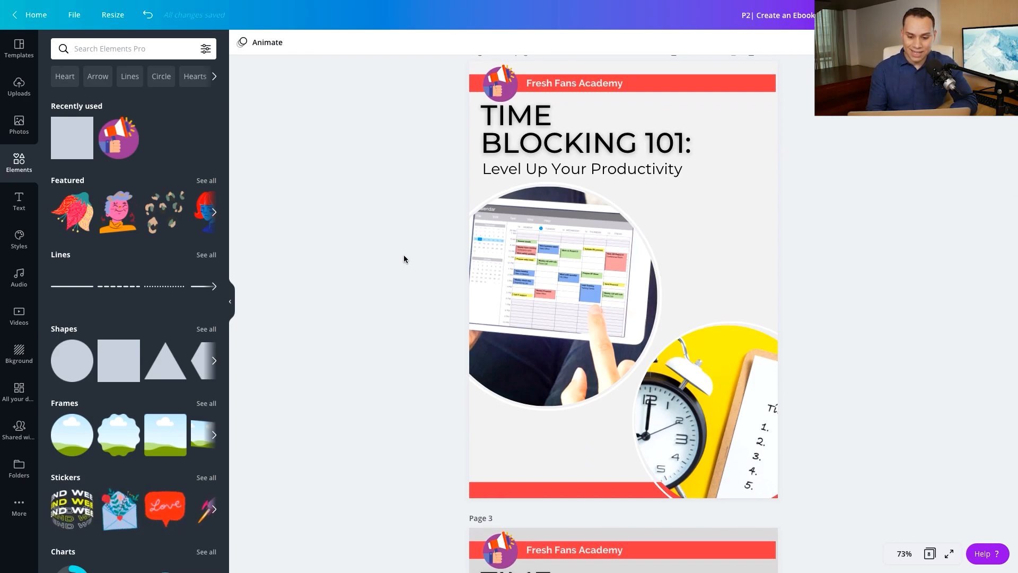
{"action": "scroll", "coordinate": [404, 258], "scroll_direction": "down", "scroll_amount": 3}
{"action": "scroll", "coordinate": [404, 259], "scroll_direction": "down", "scroll_amount": 9}
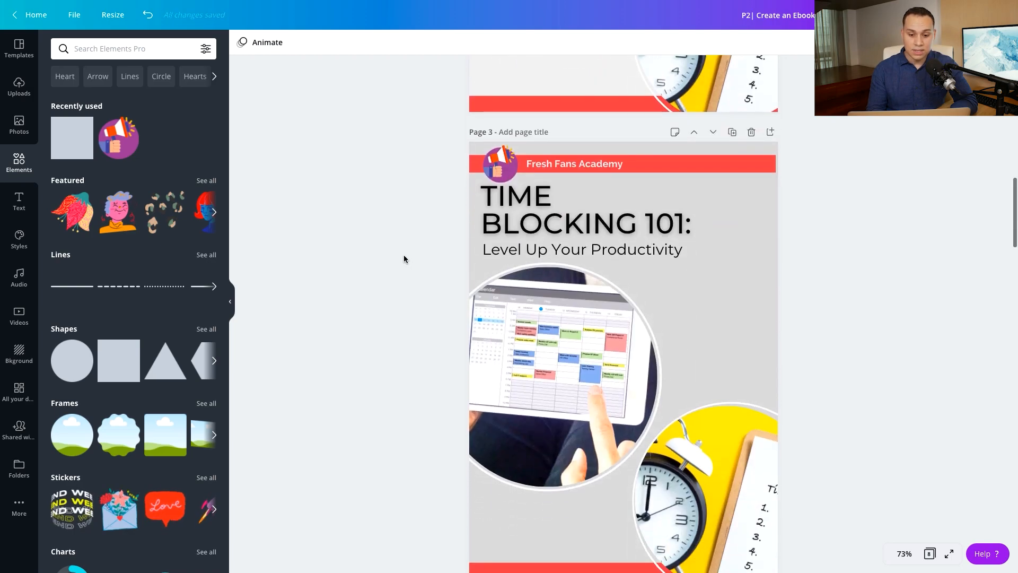
{"action": "scroll", "coordinate": [404, 259], "scroll_direction": "down", "scroll_amount": 5}
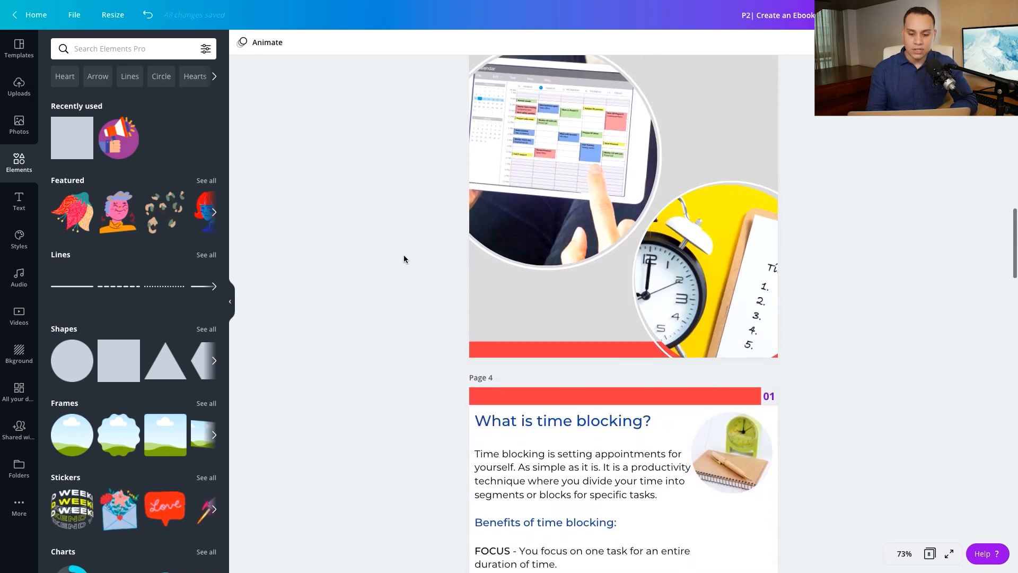
{"action": "scroll", "coordinate": [403, 258], "scroll_direction": "up", "scroll_amount": 7}
{"action": "scroll", "coordinate": [404, 259], "scroll_direction": "down", "scroll_amount": 1}
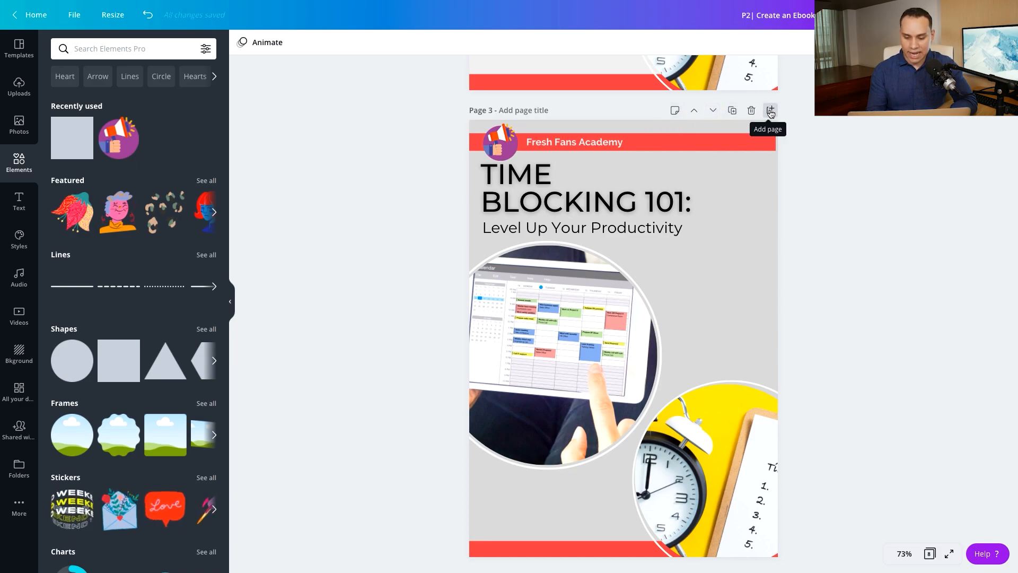
{"action": "left_click", "coordinate": [770, 111]}
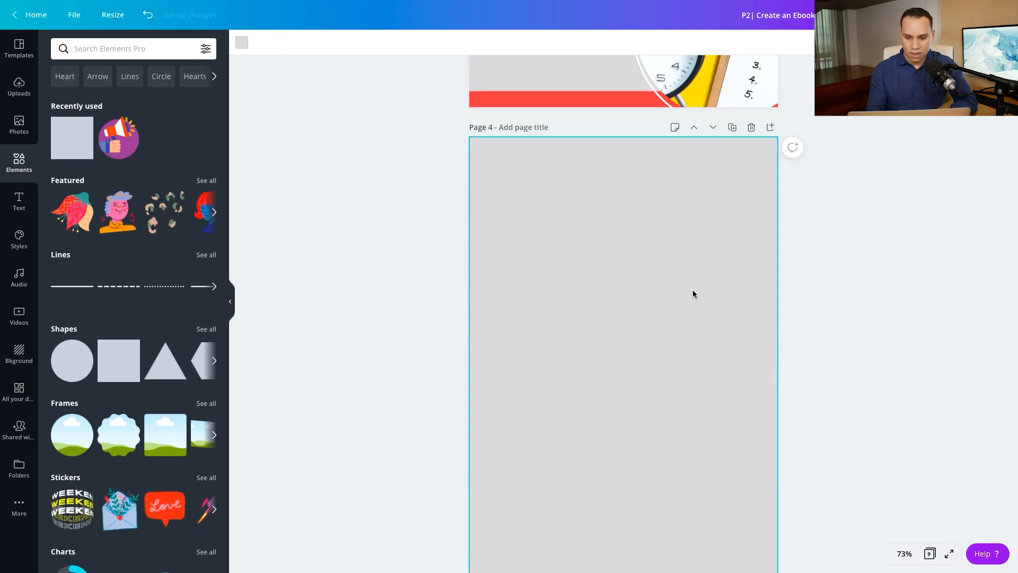
{"action": "left_click", "coordinate": [242, 44]}
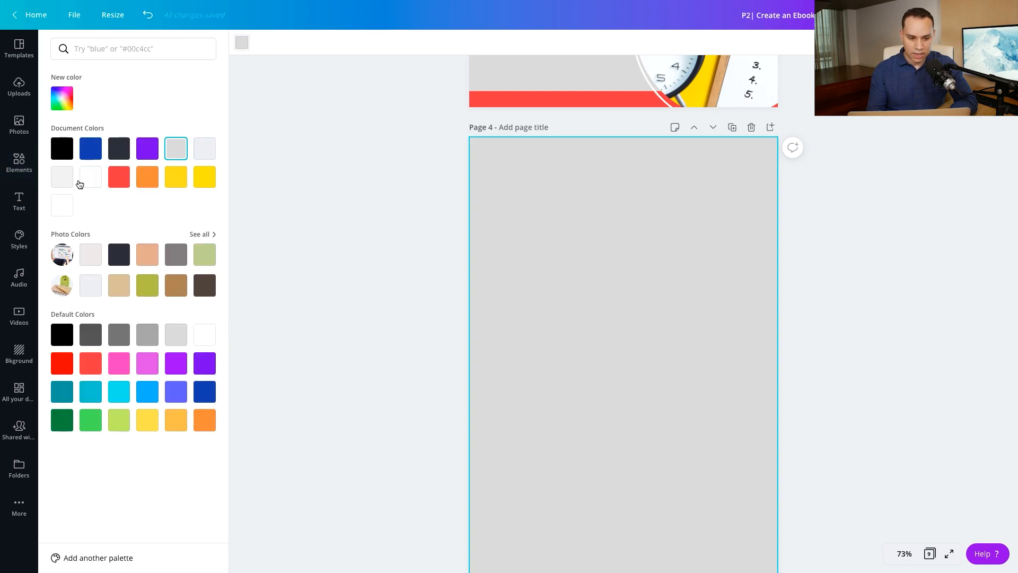
{"action": "left_click", "coordinate": [62, 205]}
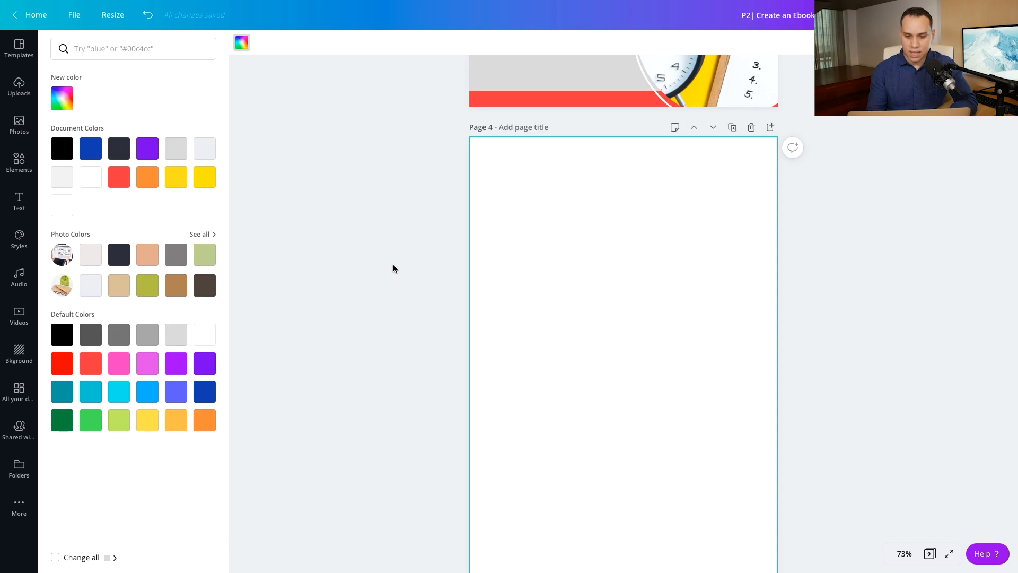
{"action": "left_click", "coordinate": [393, 268]}
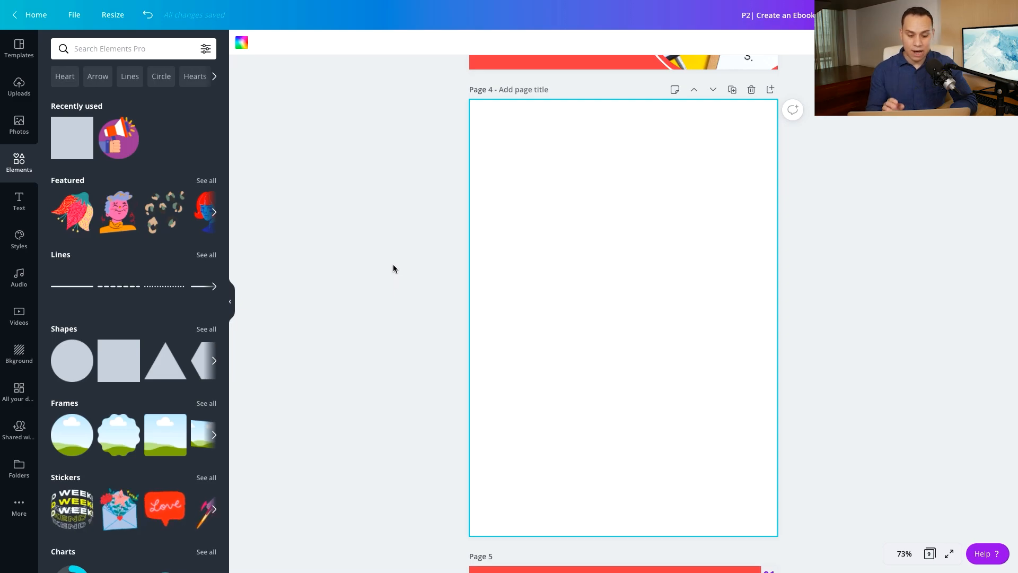
Switch to the "P2 Content_Time Blocking Ebook" document in Google Docs and look through its content down to the Step 3 and Step 4 sections
{"action": "key", "text": "ctrl+Tab"}
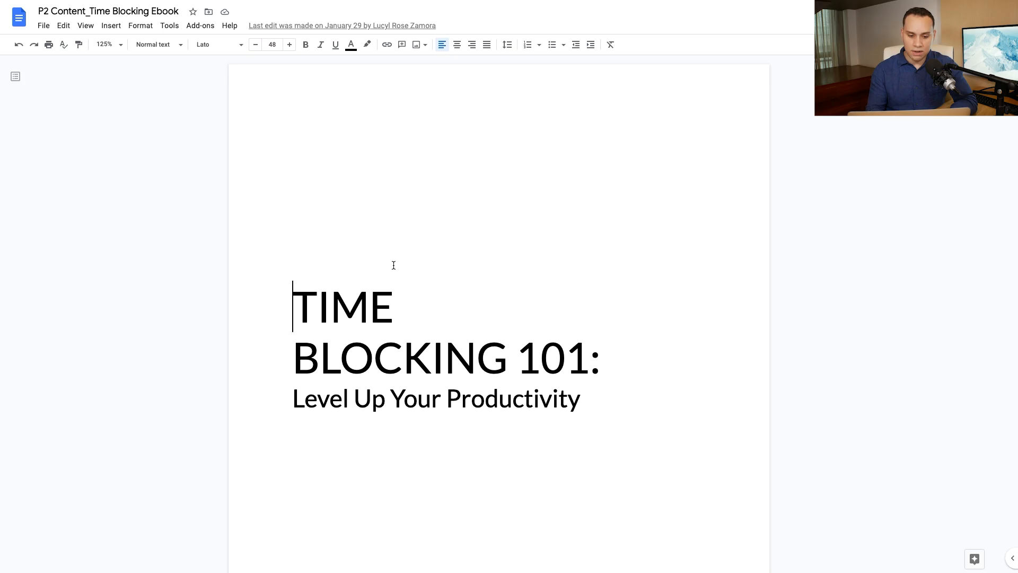
{"action": "scroll", "coordinate": [393, 265], "scroll_direction": "down", "scroll_amount": 20}
{"action": "scroll", "coordinate": [393, 265], "scroll_direction": "down", "scroll_amount": 20}
{"action": "scroll", "coordinate": [393, 265], "scroll_direction": "down", "scroll_amount": 8}
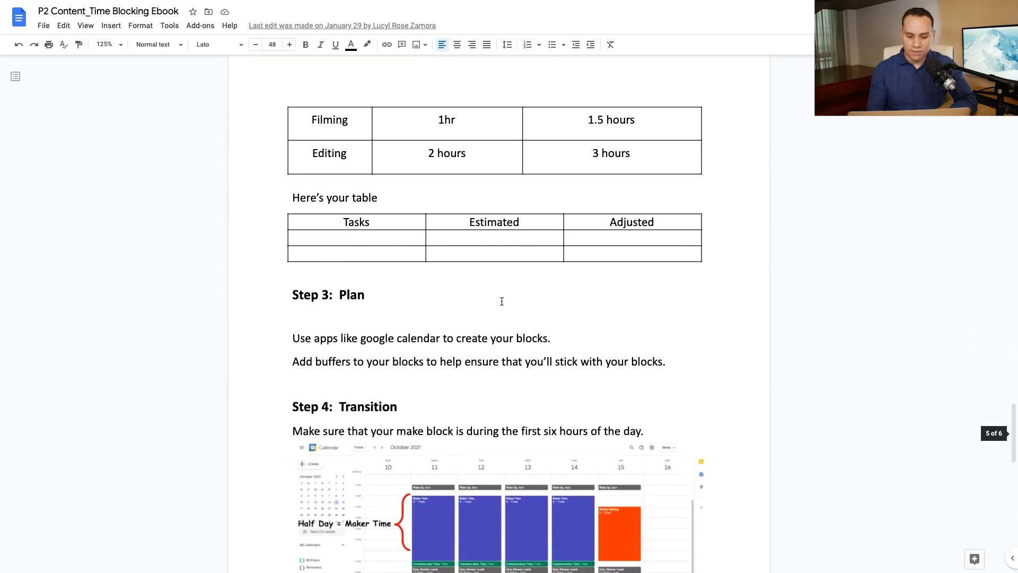
Review the remaining document content from Step 5 to the closing lines, and go back through the earlier sections to the title page
{"action": "scroll", "coordinate": [393, 352], "scroll_direction": "down", "scroll_amount": 15}
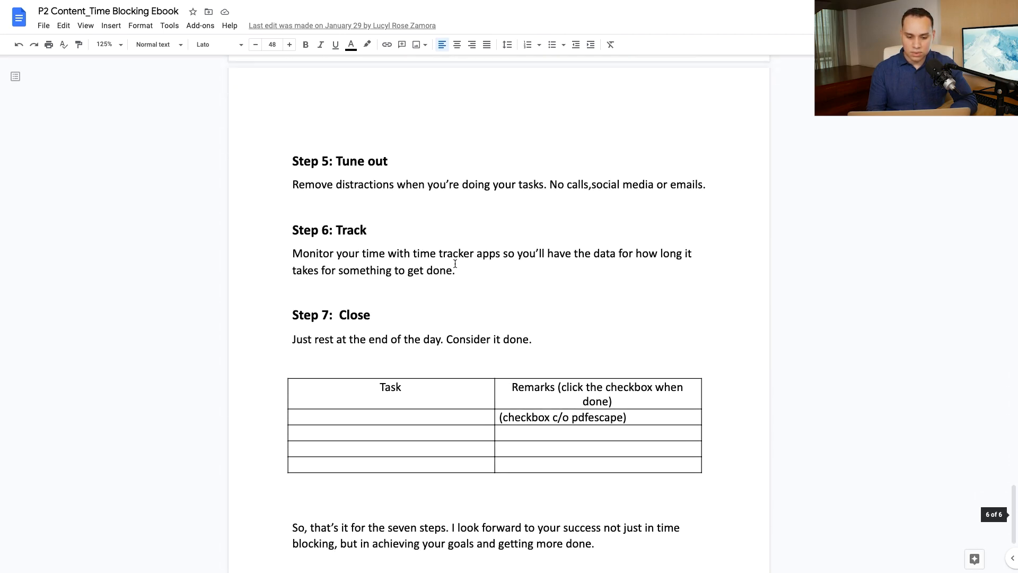
{"action": "scroll", "coordinate": [455, 263], "scroll_direction": "down", "scroll_amount": 4}
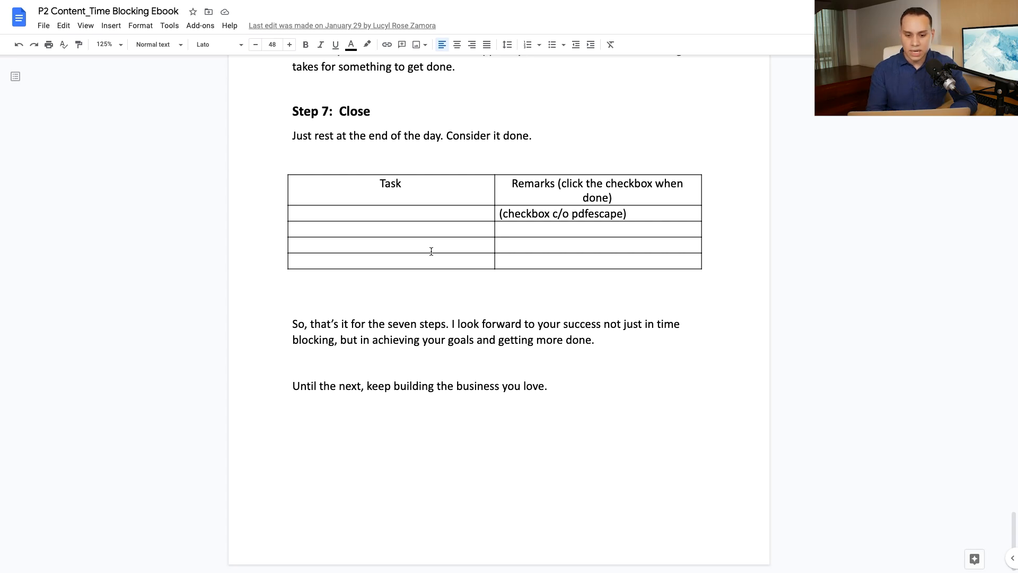
{"action": "scroll", "coordinate": [474, 234], "scroll_direction": "up", "scroll_amount": 2}
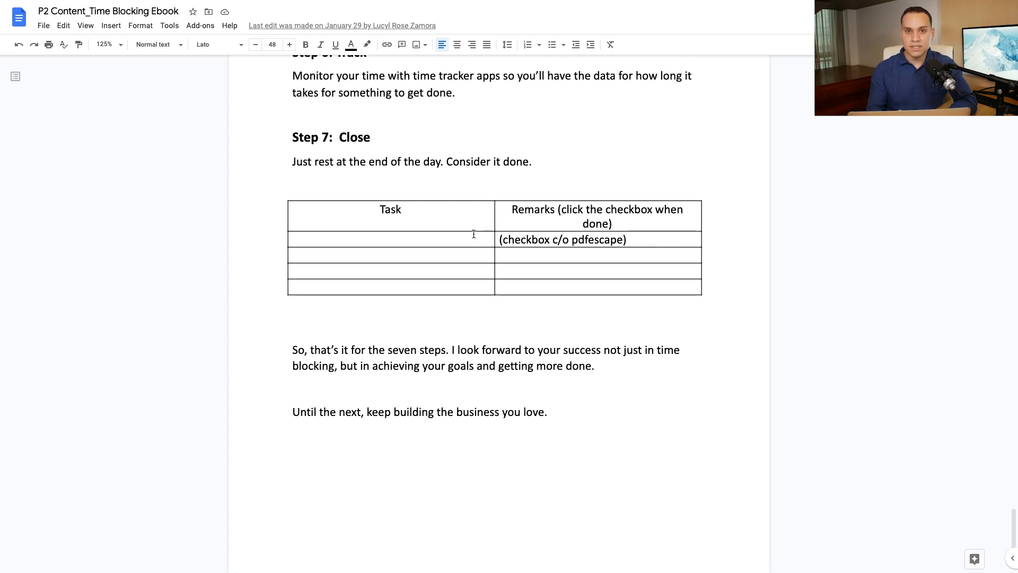
{"action": "scroll", "coordinate": [474, 234], "scroll_direction": "up", "scroll_amount": 15}
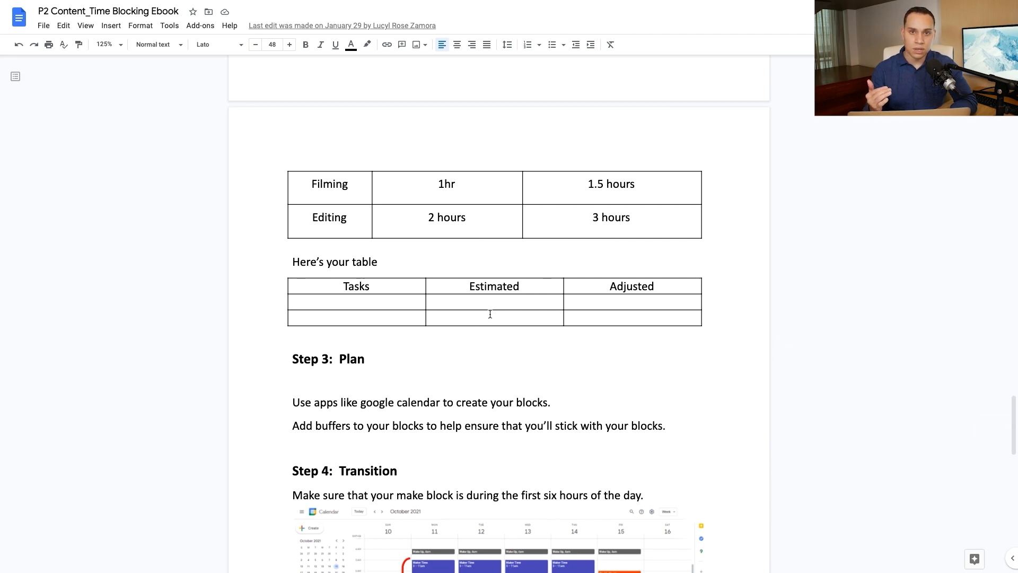
{"action": "scroll", "coordinate": [490, 314], "scroll_direction": "up", "scroll_amount": 15}
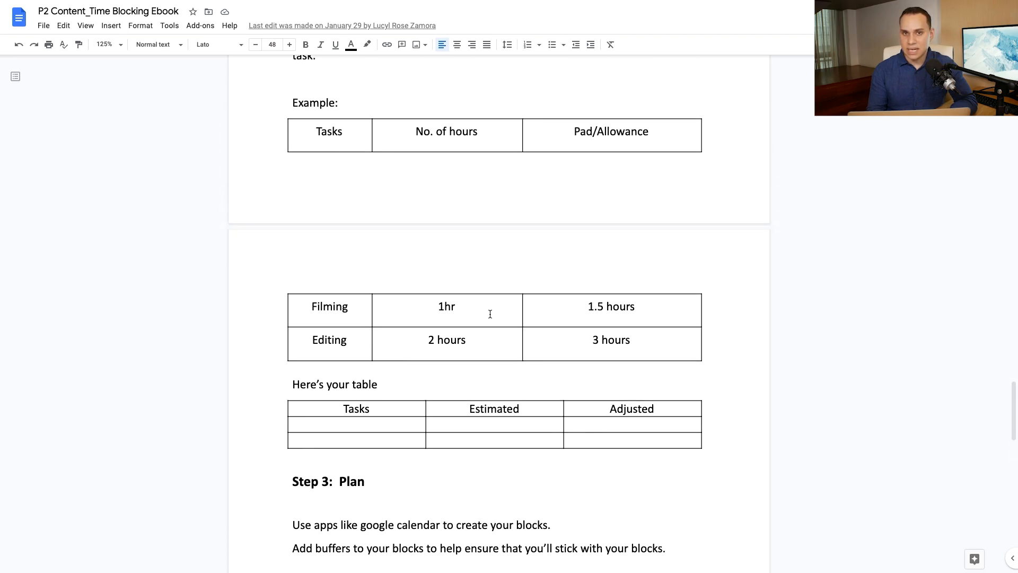
{"action": "scroll", "coordinate": [490, 314], "scroll_direction": "up", "scroll_amount": 6}
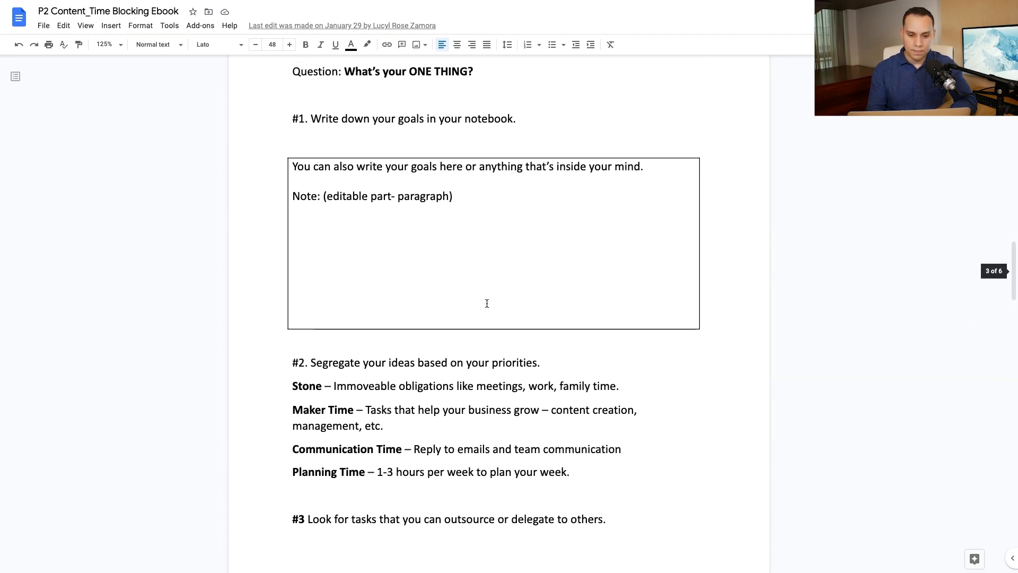
{"action": "scroll", "coordinate": [505, 414], "scroll_direction": "up", "scroll_amount": 15}
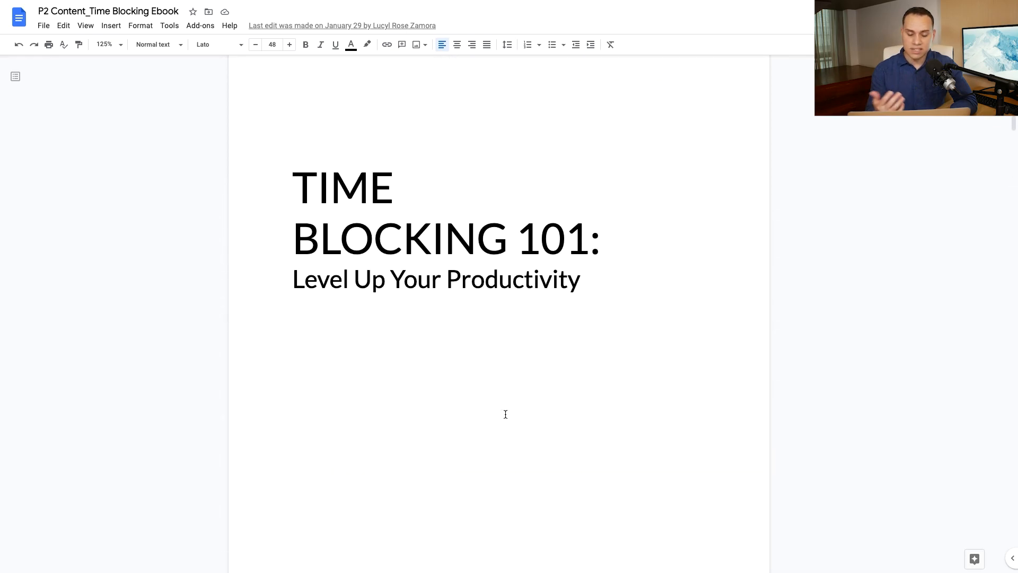
{"action": "scroll", "coordinate": [505, 414], "scroll_direction": "up", "scroll_amount": 3}
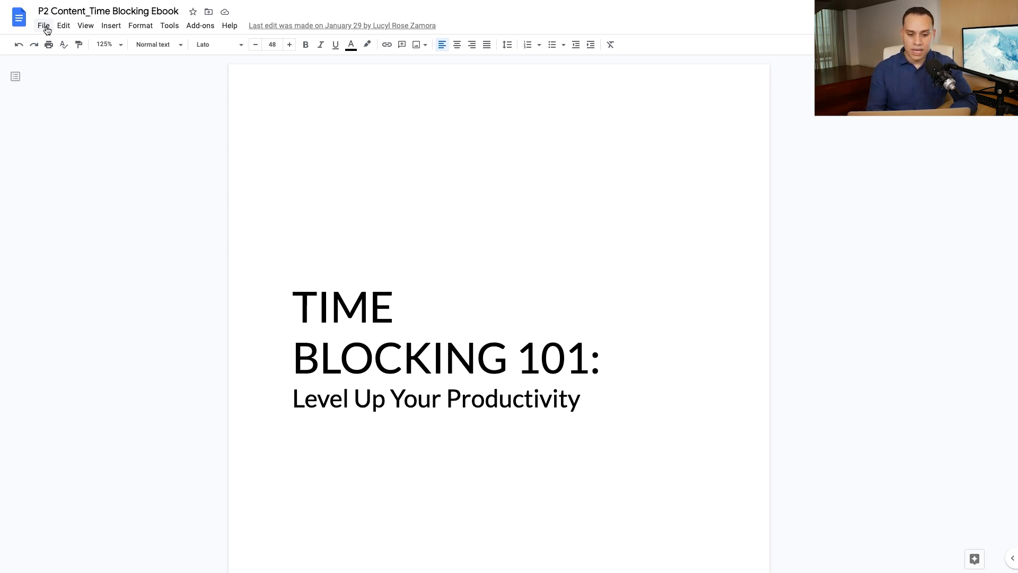
{"action": "scroll", "coordinate": [405, 276], "scroll_direction": "down", "scroll_amount": 3}
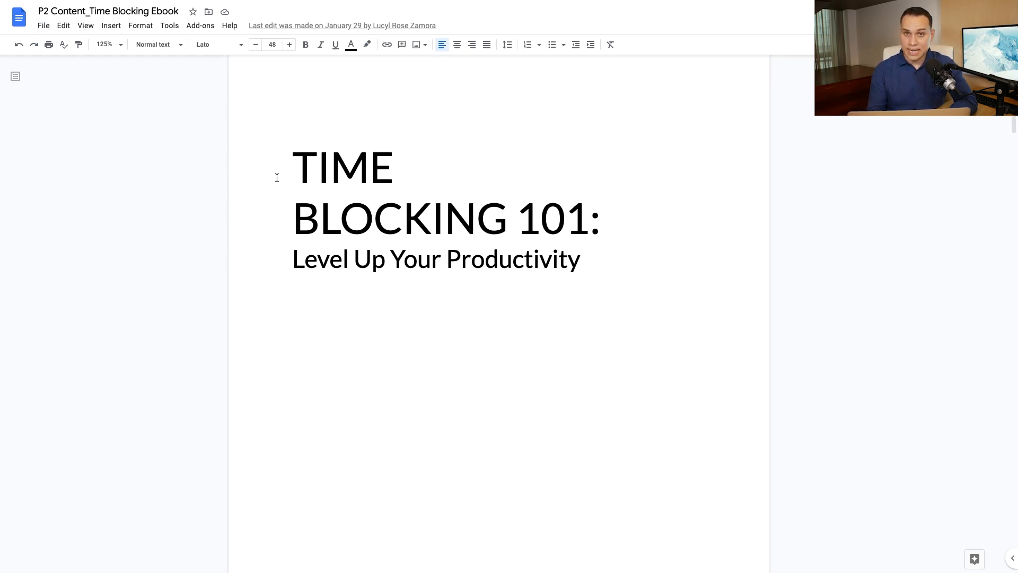
Check the download formats offered for the document and look through its pages to the $1000-per-hour task graphic
{"action": "left_click", "coordinate": [44, 30]}
{"action": "mouse_move", "coordinate": [126, 150]}
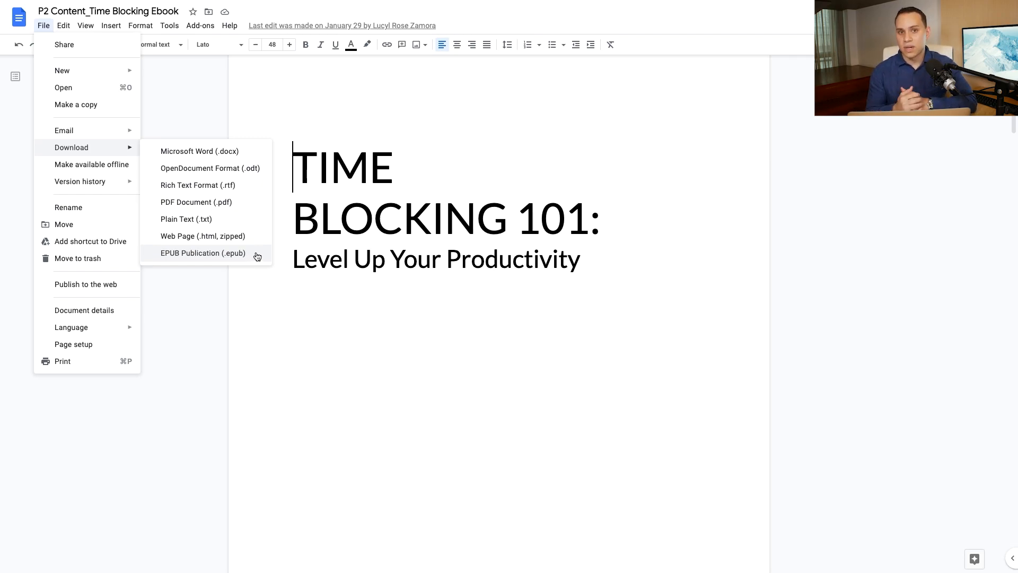
{"action": "scroll", "coordinate": [462, 296], "scroll_direction": "down", "scroll_amount": 15}
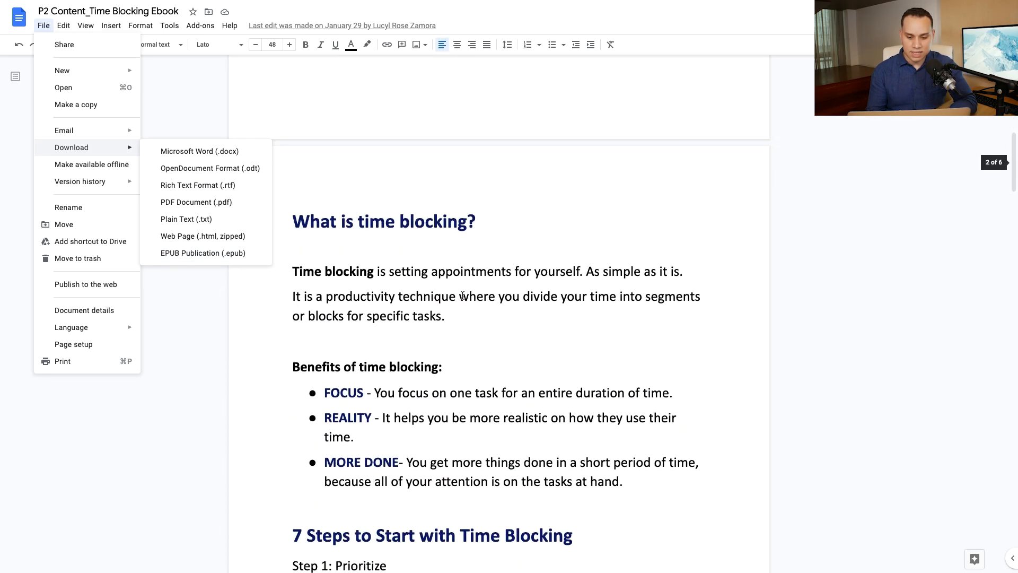
{"action": "scroll", "coordinate": [462, 295], "scroll_direction": "down", "scroll_amount": 7}
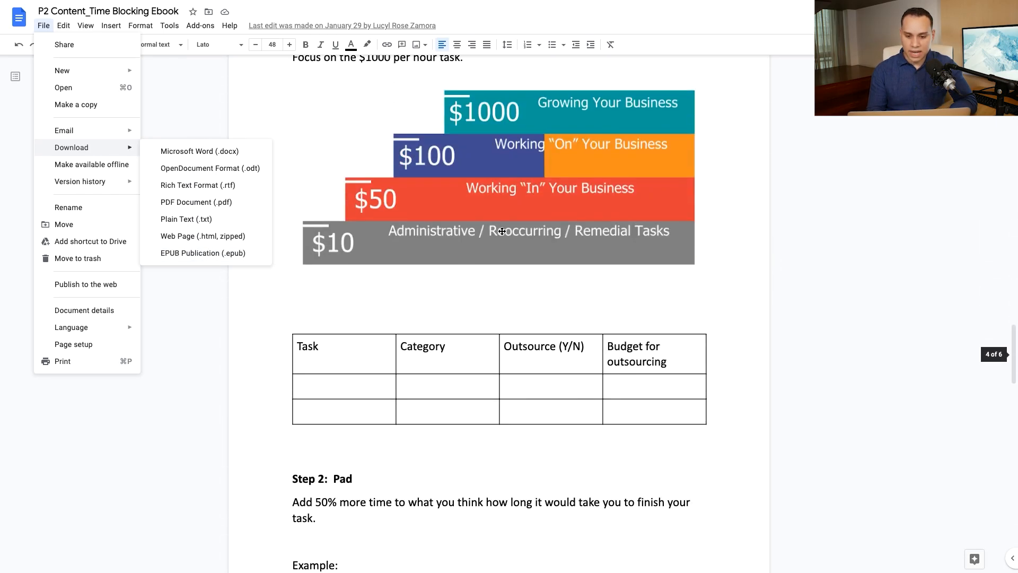
{"action": "left_click", "coordinate": [487, 207]}
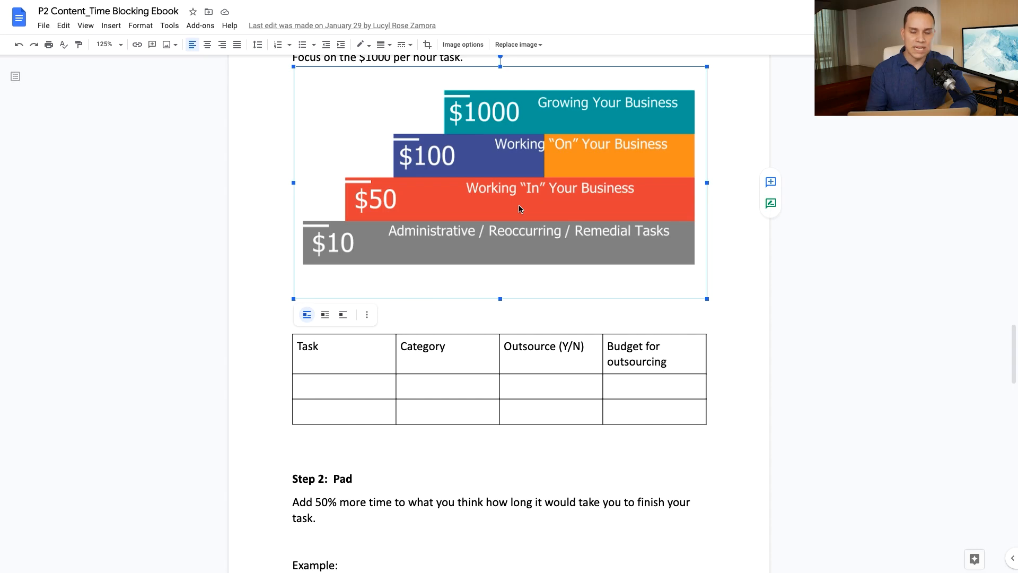
Copy the heading "What is time blocking?" from the document and paste it onto blank page 4 in Canva
{"action": "scroll", "coordinate": [500, 229], "scroll_direction": "up", "scroll_amount": 20}
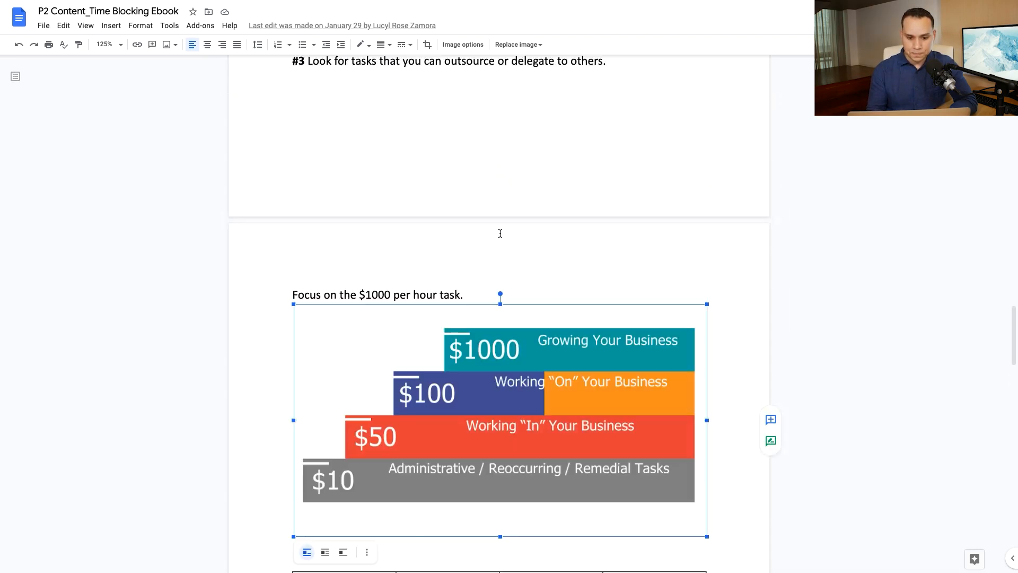
{"action": "scroll", "coordinate": [500, 234], "scroll_direction": "down", "scroll_amount": 5}
{"action": "scroll", "coordinate": [500, 228], "scroll_direction": "down", "scroll_amount": 6}
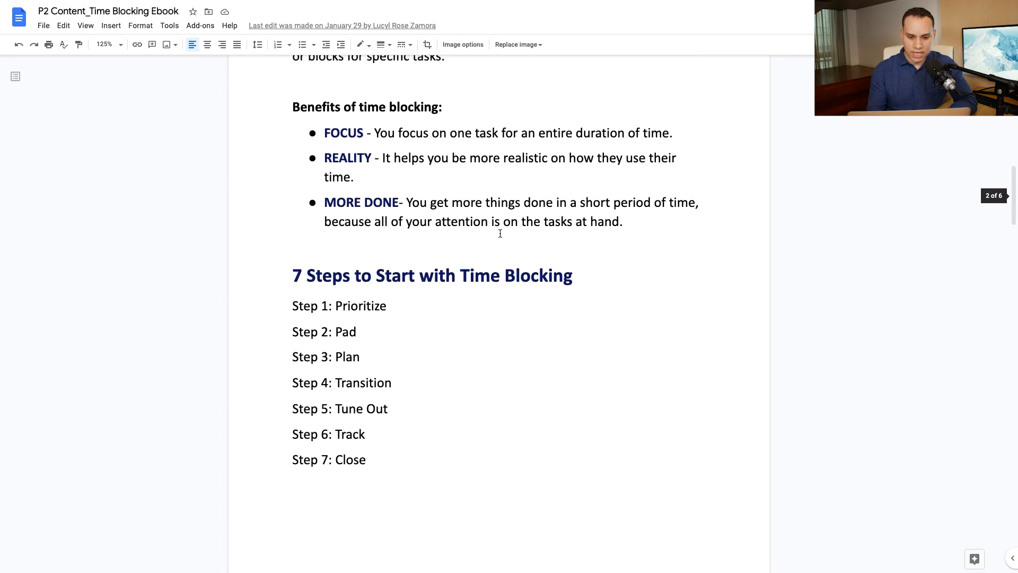
{"action": "scroll", "coordinate": [500, 229], "scroll_direction": "up", "scroll_amount": 4}
{"action": "left_click", "coordinate": [291, 168]}
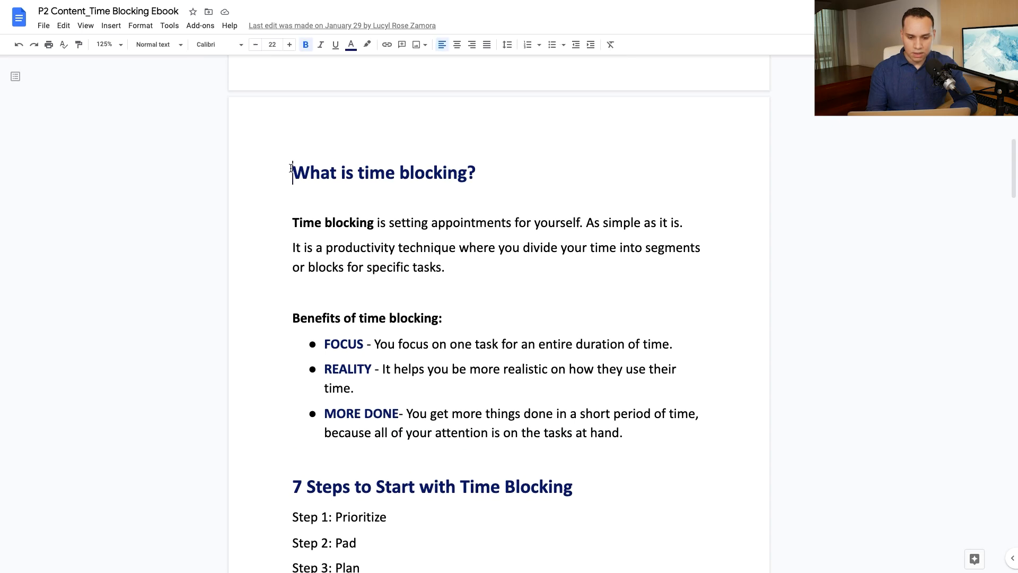
{"action": "left_click", "coordinate": [518, 179], "text": "shift"}
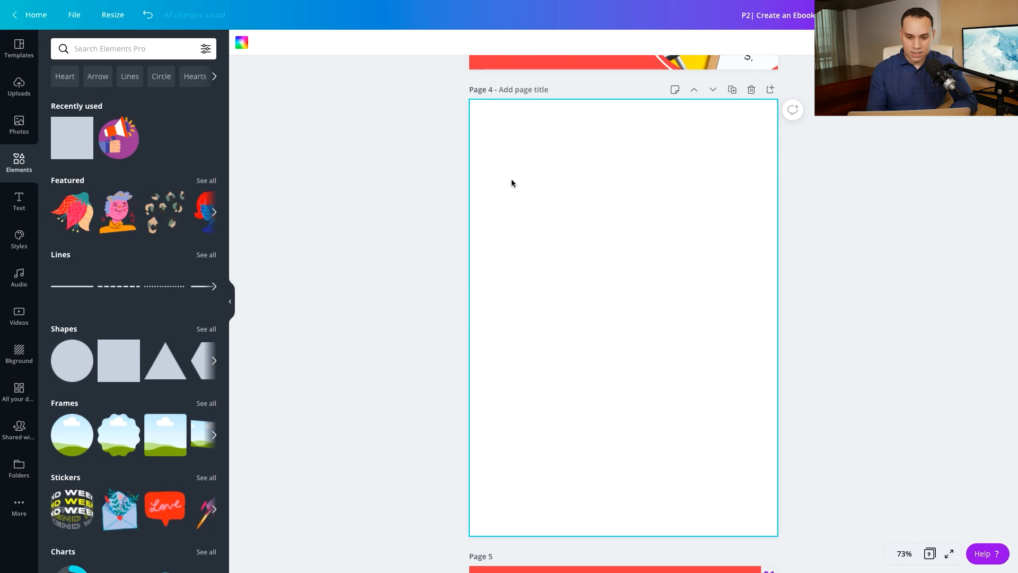
{"action": "type", "text": "What is time blocking?"}
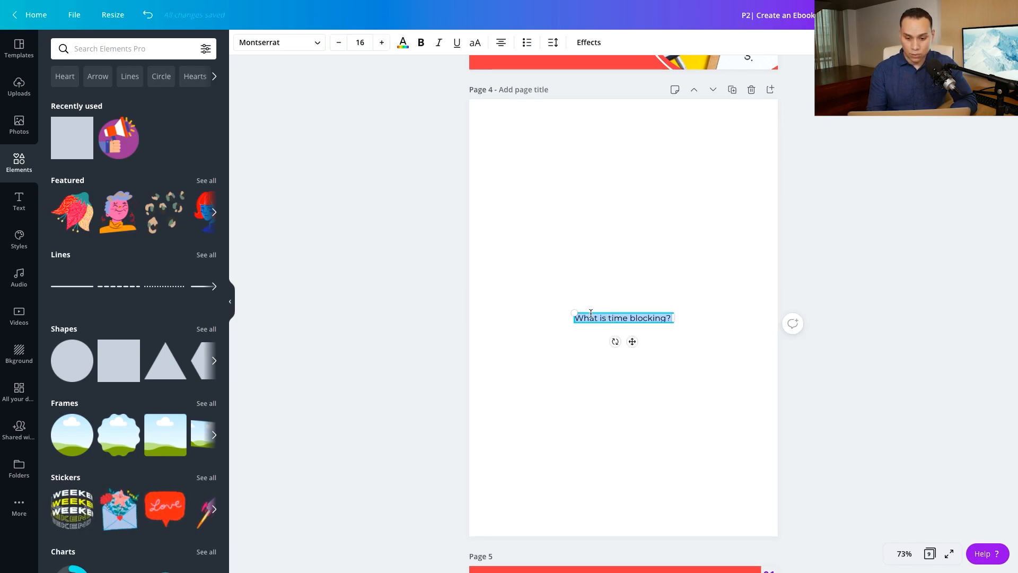
Enlarge the pasted heading to font size 29.2 and move it to the top of page 4
{"action": "left_click_drag", "start_coordinate": [574, 313], "coordinate": [496, 280]}
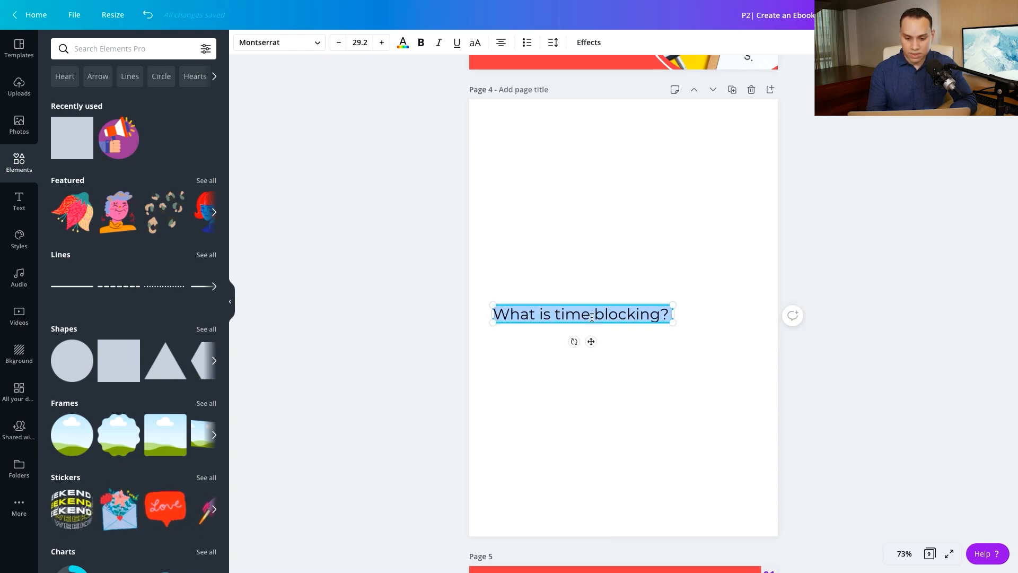
{"action": "left_click_drag", "start_coordinate": [574, 318], "coordinate": [570, 152]}
{"action": "left_click", "coordinate": [548, 264]}
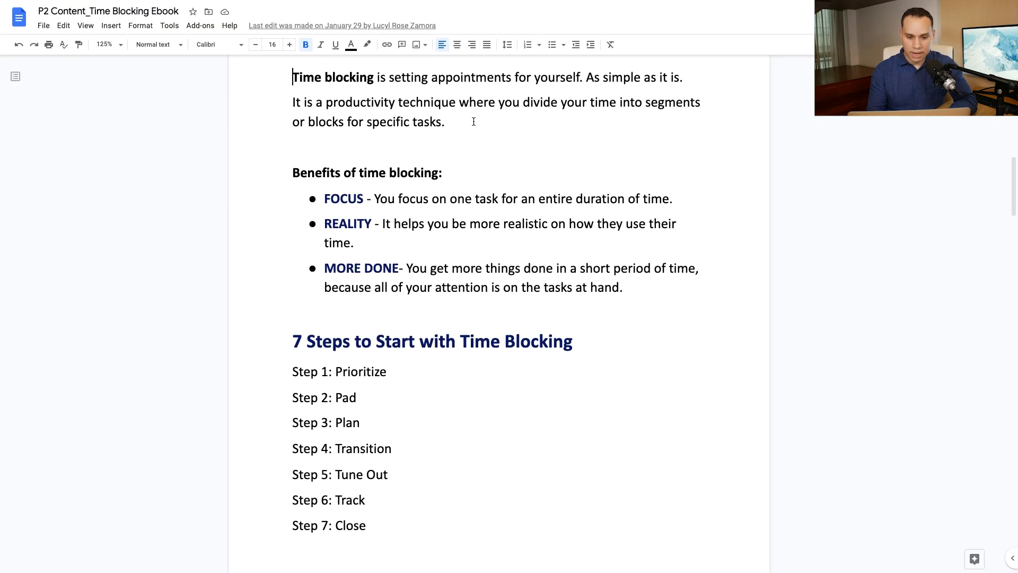
Copy the time blocking definition paragraphs from the Google Docs document and paste them onto page 4 in Canva
{"action": "left_click", "coordinate": [474, 121], "text": "shift"}
{"action": "key", "text": "ctrl+c"}
{"action": "scroll", "coordinate": [473, 122], "scroll_direction": "up", "scroll_amount": 3}
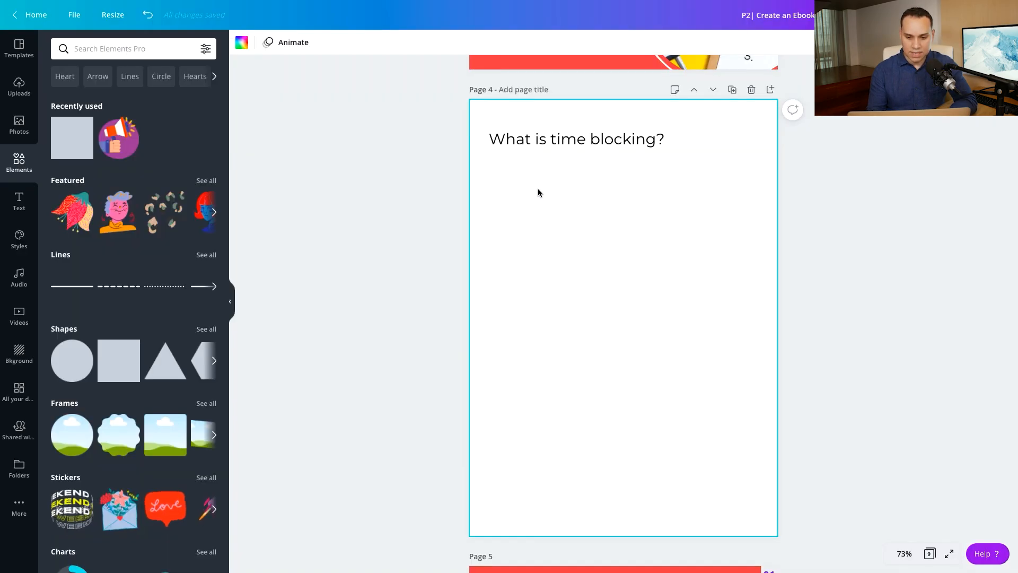
{"action": "key", "text": "ctrl+v"}
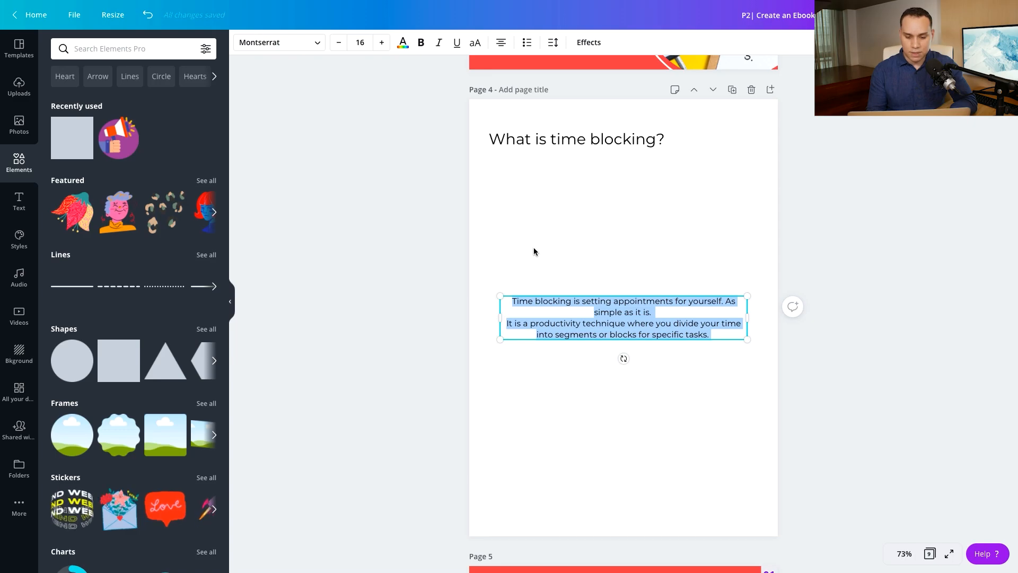
Copy the "Benefits of time blocking" section with its FOCUS, REALITY and MORE DONE points from the document and paste it onto page 4
{"action": "key", "text": "ctrl+shift+Tab"}
{"action": "key", "text": "ctrl+shift+Tab"}
{"action": "left_click", "coordinate": [289, 298]}
{"action": "scroll", "coordinate": [289, 298], "scroll_direction": "down", "scroll_amount": 3}
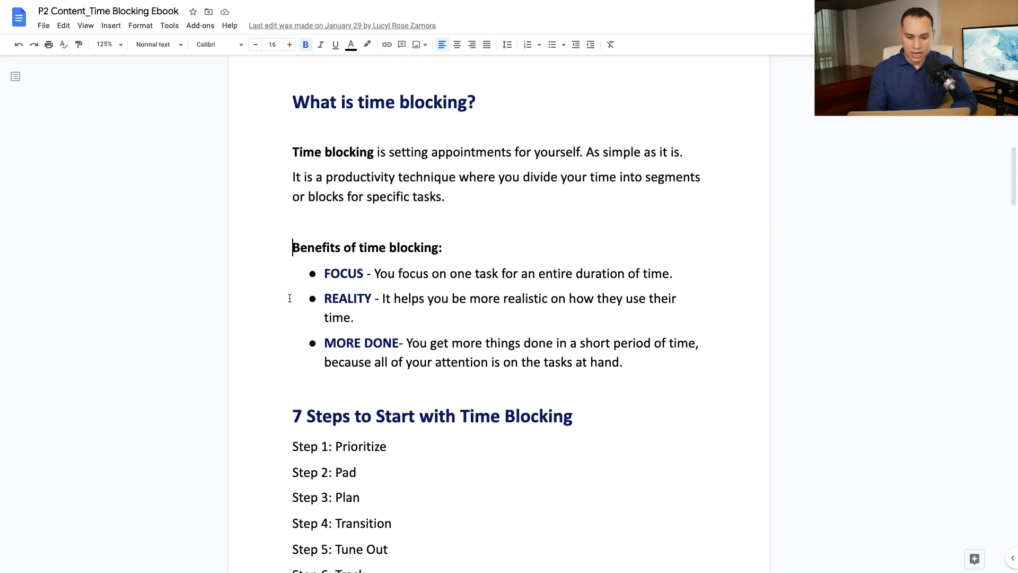
{"action": "left_click", "coordinate": [636, 291], "text": "shift"}
{"action": "key", "text": "super+c"}
{"action": "key", "text": "ctrl+Tab"}
{"action": "key", "text": "super+v"}
Copy the heading "7 Steps to Start with Time Blocking" from the document onto page 4 and place it below the definition text
{"action": "key", "text": "ctrl+shift+Tab"}
{"action": "left_click_drag", "start_coordinate": [576, 342], "coordinate": [293, 340]}
{"action": "key", "text": "ctrl+Tab"}
{"action": "key", "text": "super+v"}
{"action": "left_click_drag", "start_coordinate": [623, 318], "coordinate": [616, 252]}
Paste the Step 1 to Step 7 list onto page 4 and arrange it below the benefits text
{"action": "key", "text": "super+v"}
{"action": "left_click_drag", "start_coordinate": [624, 405], "coordinate": [500, 317]}
{"action": "left_click_drag", "start_coordinate": [661, 317], "coordinate": [745, 317]}
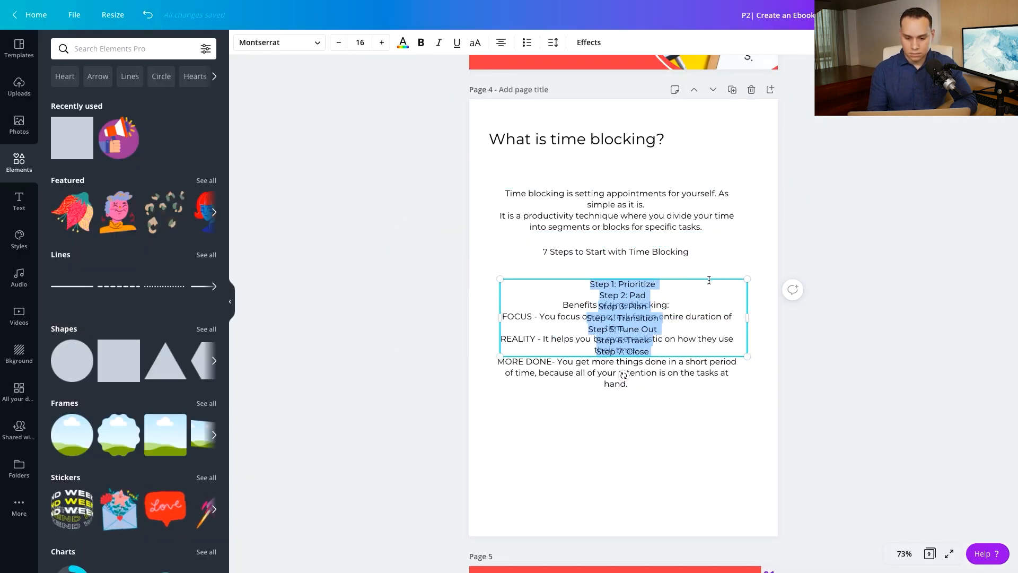
{"action": "left_click_drag", "start_coordinate": [705, 279], "coordinate": [705, 412]}
{"action": "left_click", "coordinate": [501, 42]}
{"action": "left_click", "coordinate": [465, 211]}
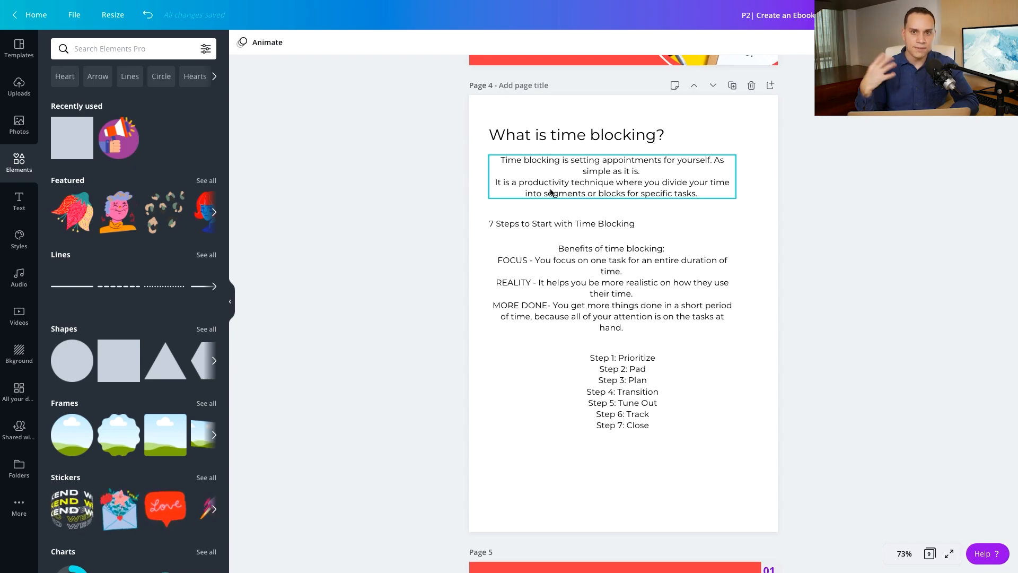
Color the "What is time blocking?" and "7 Steps to Start with Time Blocking" headings with the dark blue document color
{"action": "left_click", "coordinate": [540, 137]}
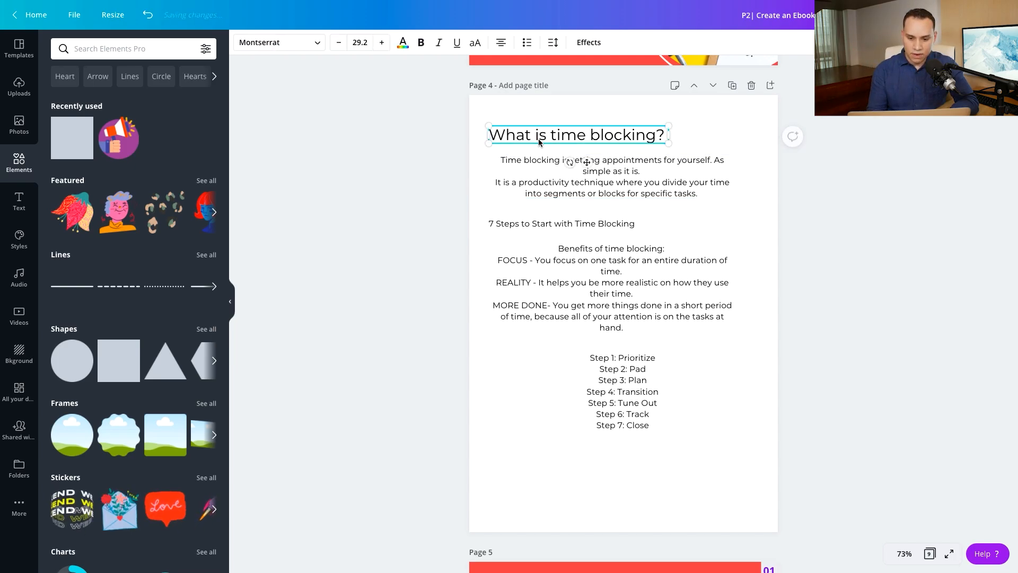
{"action": "left_click", "coordinate": [502, 224], "text": "shift"}
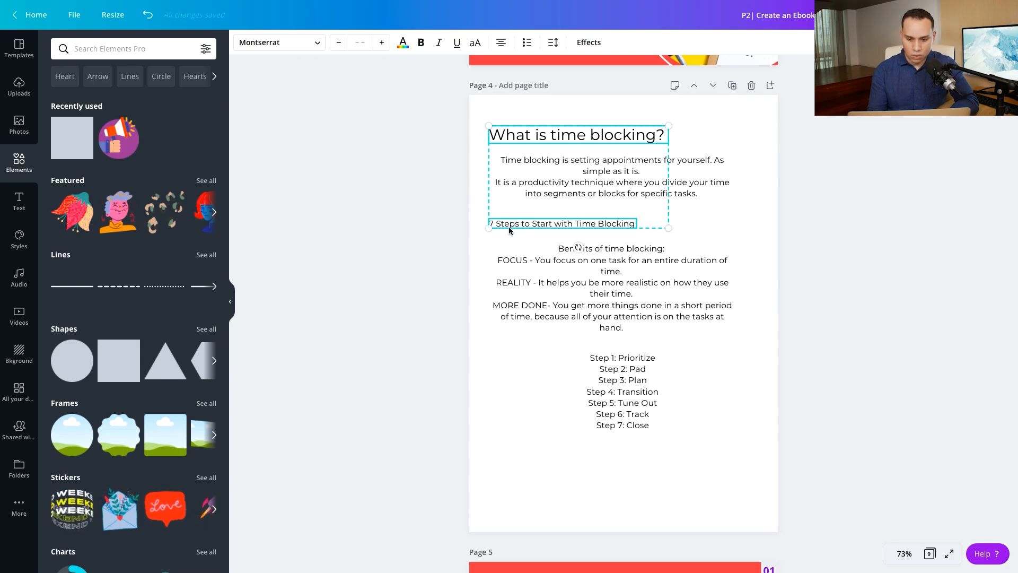
{"action": "left_click", "coordinate": [402, 43]}
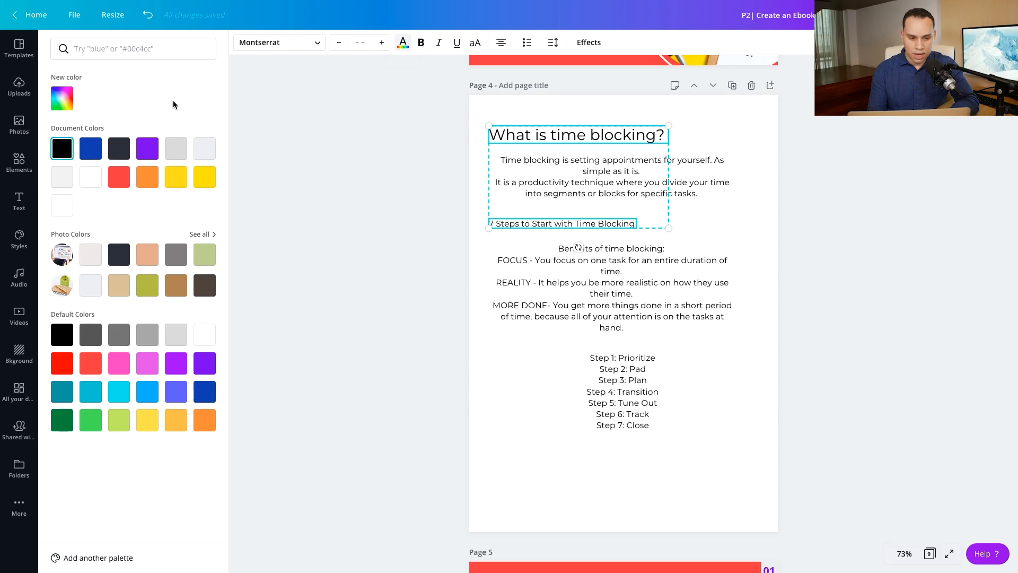
{"action": "left_click", "coordinate": [90, 148]}
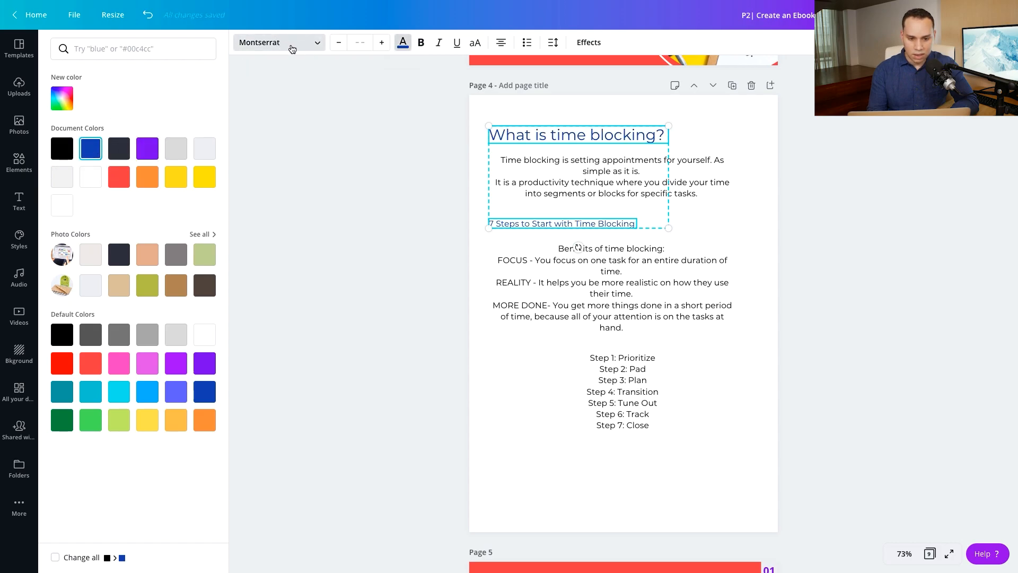
Increase the font size of both headings by two increments and shift them back in line with the body text's left edge
{"action": "left_click", "coordinate": [382, 45]}
{"action": "left_click", "coordinate": [382, 45]}
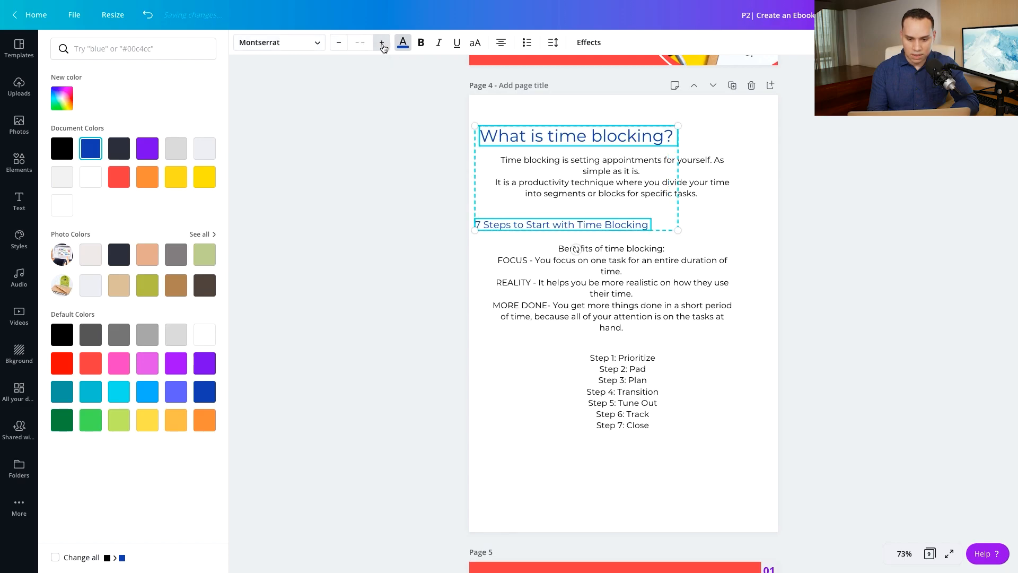
{"action": "left_click", "coordinate": [365, 139]}
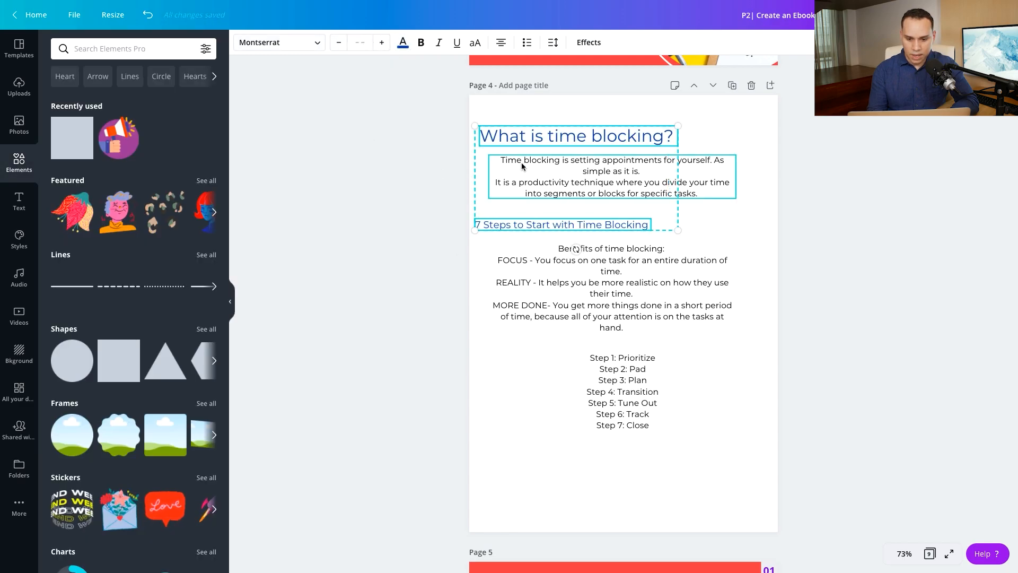
{"action": "left_click_drag", "start_coordinate": [524, 134], "coordinate": [542, 137]}
{"action": "left_click", "coordinate": [810, 202]}
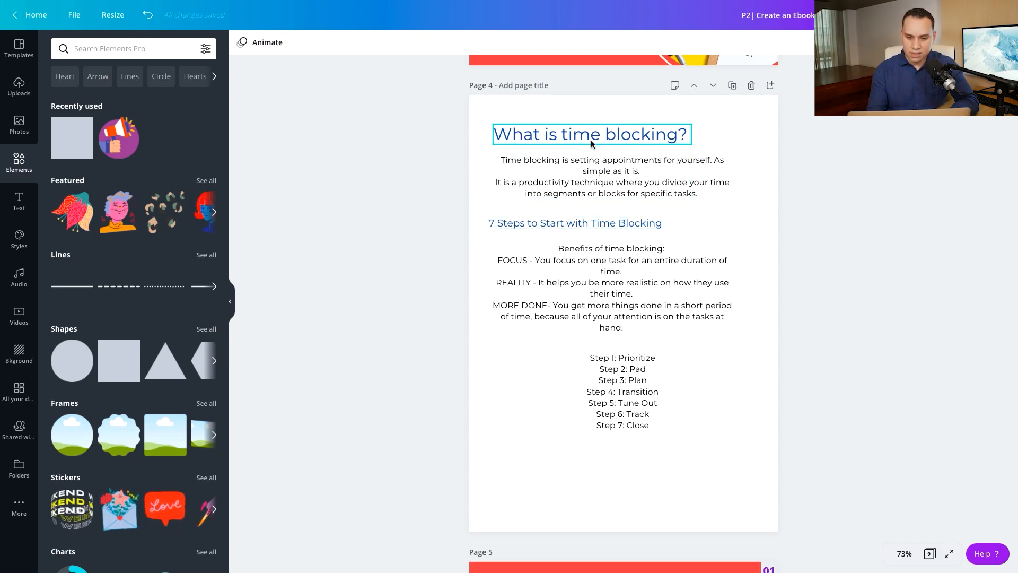
Shift the time blocking definition paragraph slightly, left-align it in Raleway, and narrow its text box to fit inside the page margin
{"action": "left_click_drag", "start_coordinate": [620, 183], "coordinate": [627, 183]}
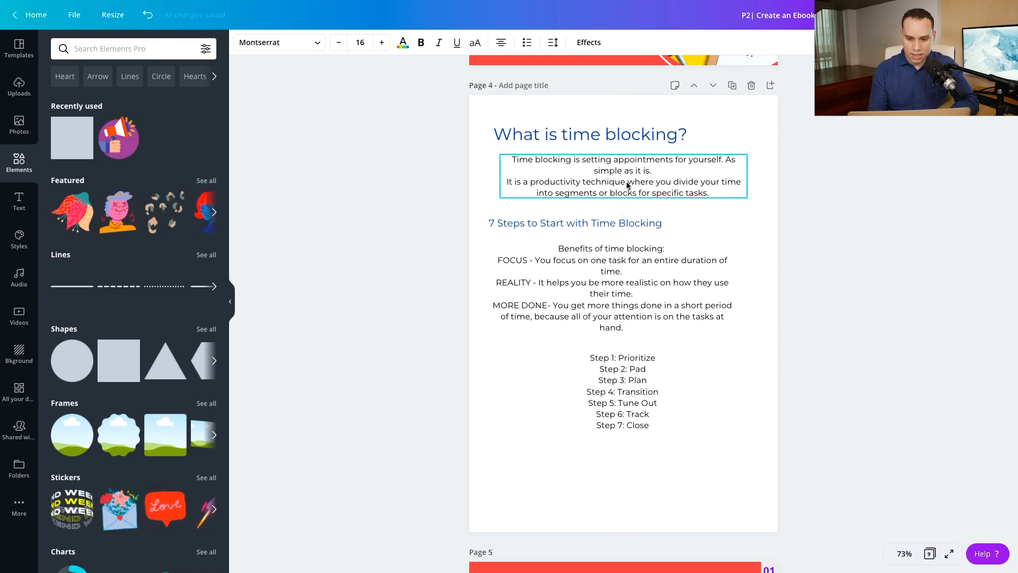
{"action": "left_click", "coordinate": [501, 42]}
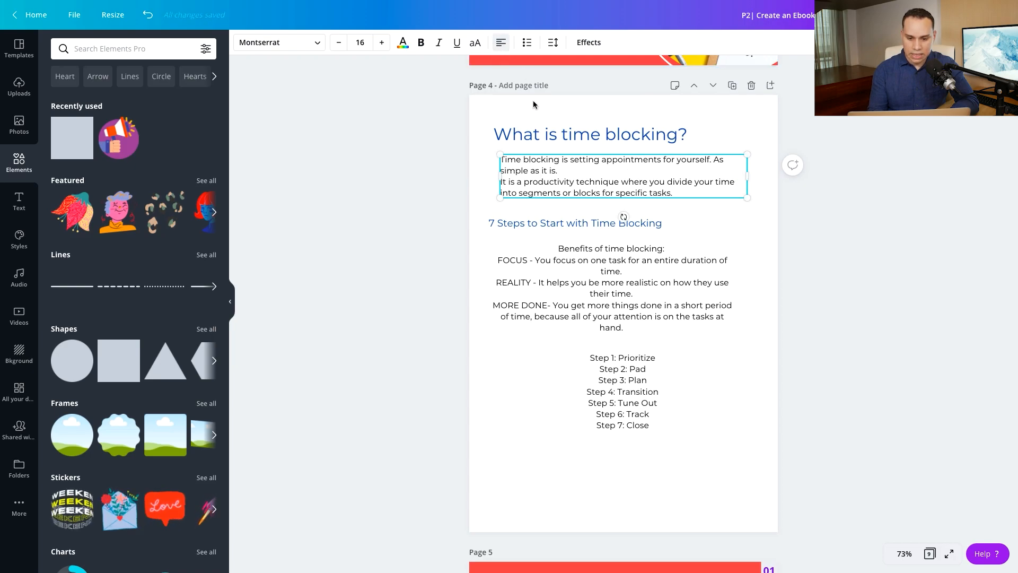
{"action": "left_click", "coordinate": [318, 47]}
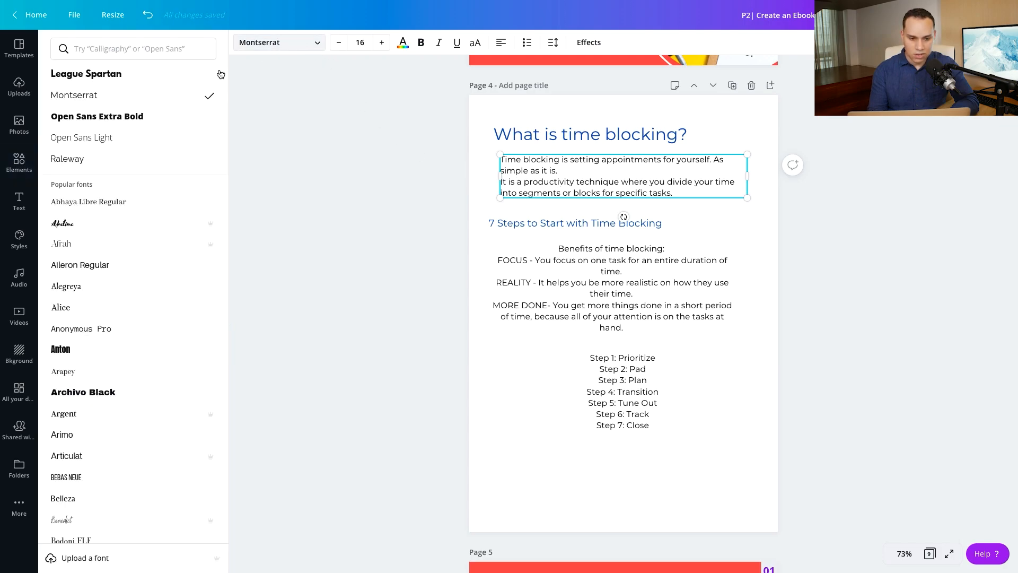
{"action": "left_click", "coordinate": [101, 159]}
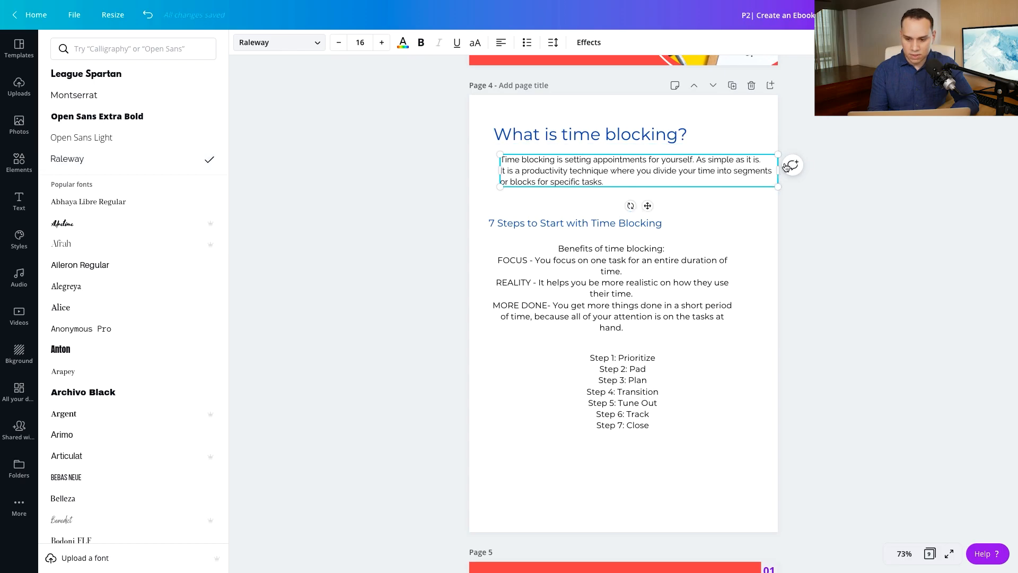
{"action": "left_click_drag", "start_coordinate": [754, 171], "coordinate": [745, 169]}
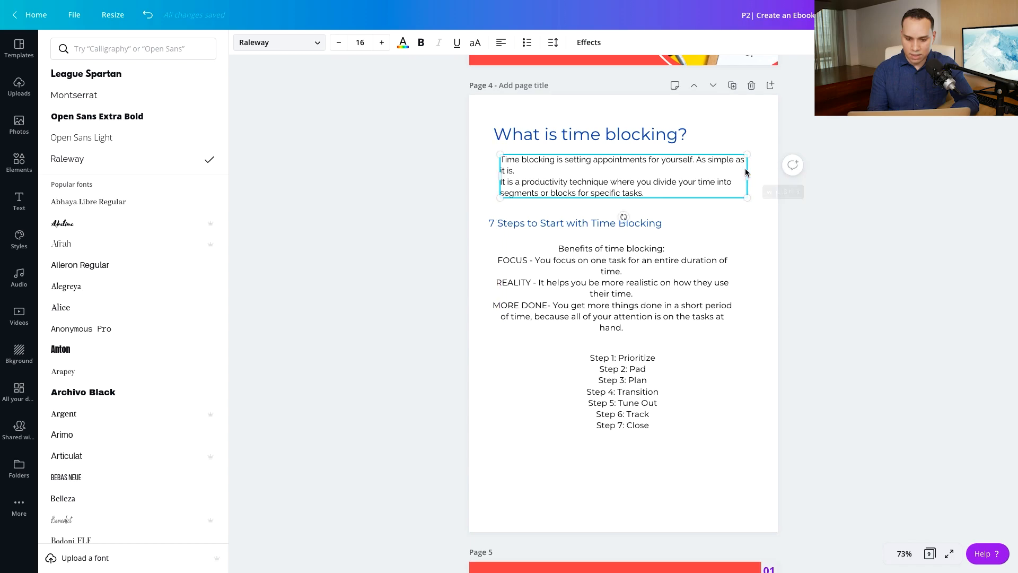
Join the definition's two sentences into one continuous paragraph by removing the line break after "As simple as it is."
{"action": "double_click", "coordinate": [531, 167]}
{"action": "left_click", "coordinate": [529, 171]}
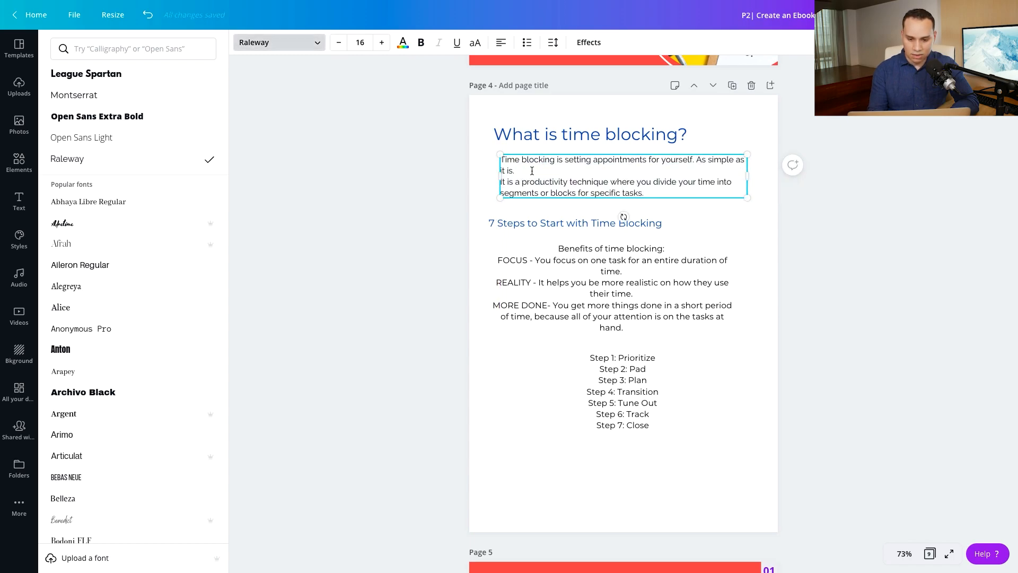
{"action": "key", "text": "Down"}
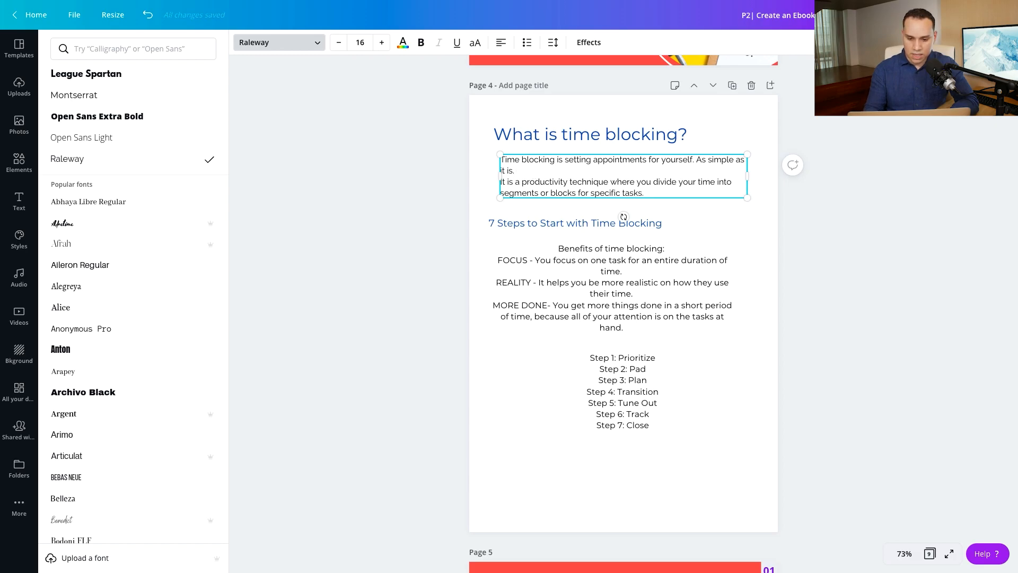
{"action": "key", "text": "BackSpace"}
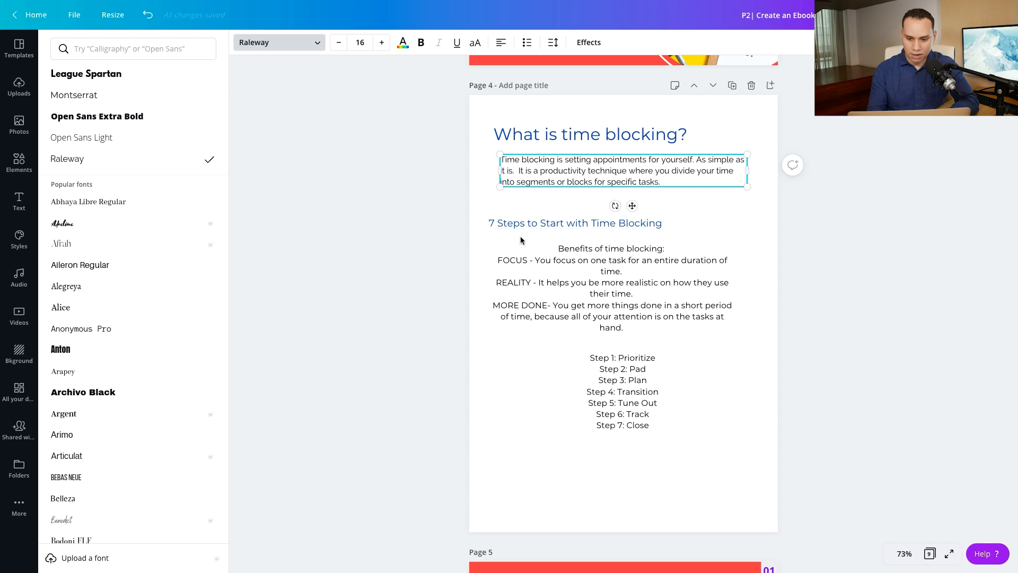
Move the "7 Steps to Start with Time Blocking" heading and the benefits text up, and make the benefits text left-aligned Raleway
{"action": "left_click_drag", "start_coordinate": [519, 227], "coordinate": [518, 208]}
{"action": "left_click_drag", "start_coordinate": [572, 291], "coordinate": [571, 272]}
{"action": "left_click", "coordinate": [67, 159]}
{"action": "left_click", "coordinate": [501, 43]}
Color the words FOCUS, REALITY and MORE DONE in the benefits text with the orange document color
{"action": "double_click", "coordinate": [503, 241]}
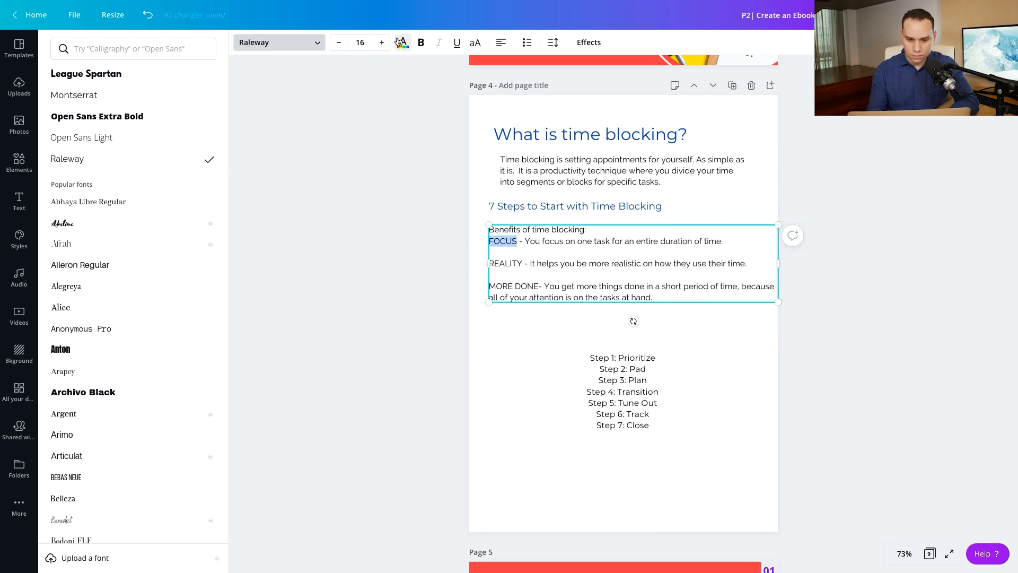
{"action": "left_click", "coordinate": [403, 43]}
{"action": "left_click", "coordinate": [148, 177]}
{"action": "double_click", "coordinate": [506, 263]}
{"action": "left_click", "coordinate": [147, 177]}
{"action": "left_click_drag", "start_coordinate": [538, 287], "coordinate": [489, 287]}
{"action": "left_click", "coordinate": [147, 177]}
Increase the benefits text's font size to 19 and narrow its text box to match the definition paragraph's width
{"action": "left_click", "coordinate": [371, 227]}
{"action": "left_click", "coordinate": [382, 42]}
{"action": "left_click_drag", "start_coordinate": [779, 270], "coordinate": [749, 275]}
Left-align the steps list, move it in line with the headings, and bold the "Step 1:" to "Step 7:" labels
{"action": "left_click", "coordinate": [501, 42]}
{"action": "left_click_drag", "start_coordinate": [623, 358], "coordinate": [564, 375]}
{"action": "left_click", "coordinate": [421, 42]}
{"action": "left_click_drag", "start_coordinate": [489, 385], "coordinate": [522, 384]}
{"action": "key", "text": "ctrl+b"}
{"action": "left_click_drag", "start_coordinate": [489, 398], "coordinate": [522, 398]}
{"action": "key", "text": "ctrl+b"}
{"action": "left_click_drag", "start_coordinate": [489, 412], "coordinate": [523, 412]}
{"action": "key", "text": "ctrl+b"}
{"action": "left_click_drag", "start_coordinate": [489, 425], "coordinate": [523, 425]}
{"action": "left_click", "coordinate": [446, 225]}
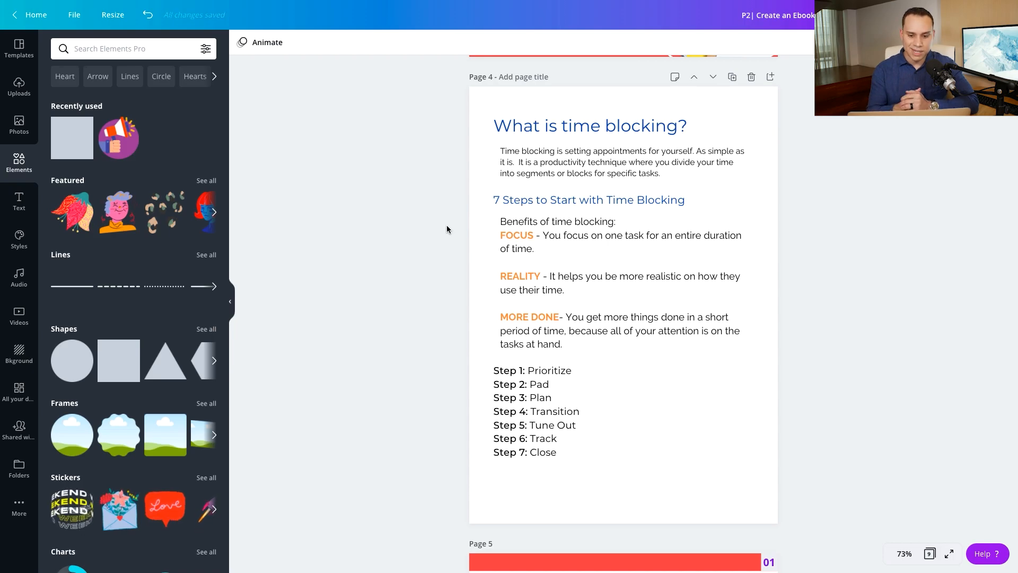
{"action": "left_click", "coordinate": [559, 128]}
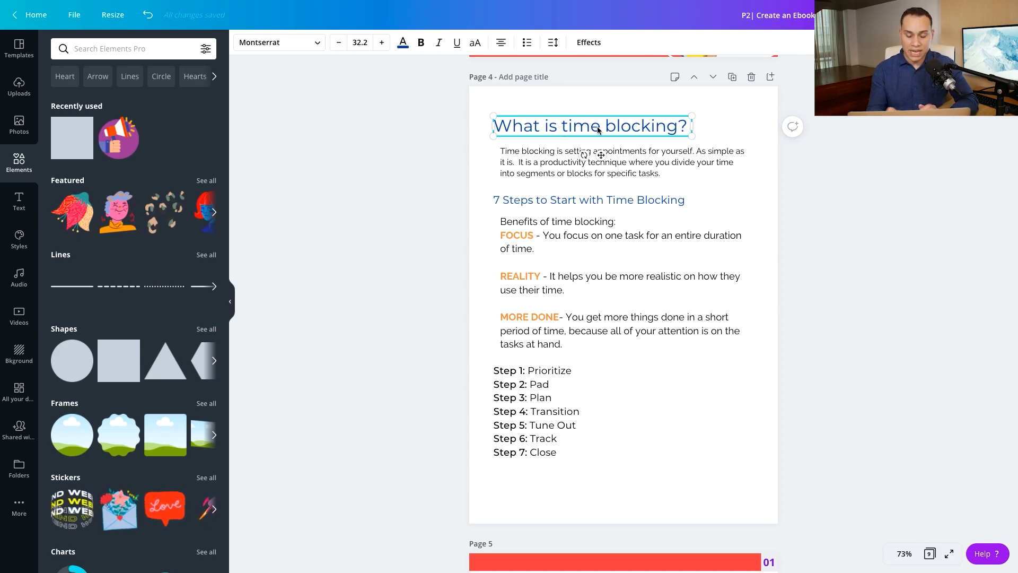
{"action": "left_click", "coordinate": [566, 204]}
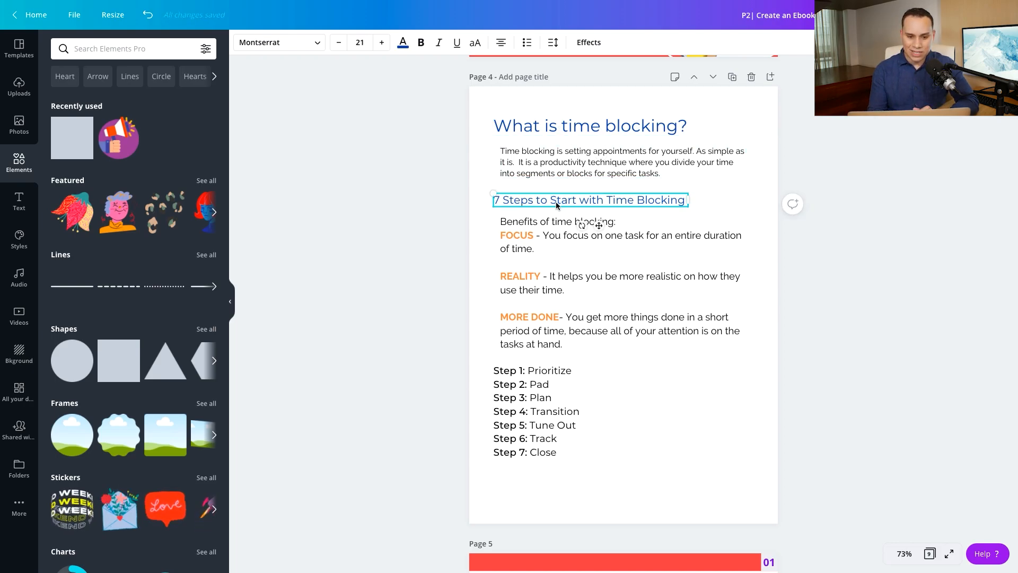
{"action": "left_click", "coordinate": [528, 238]}
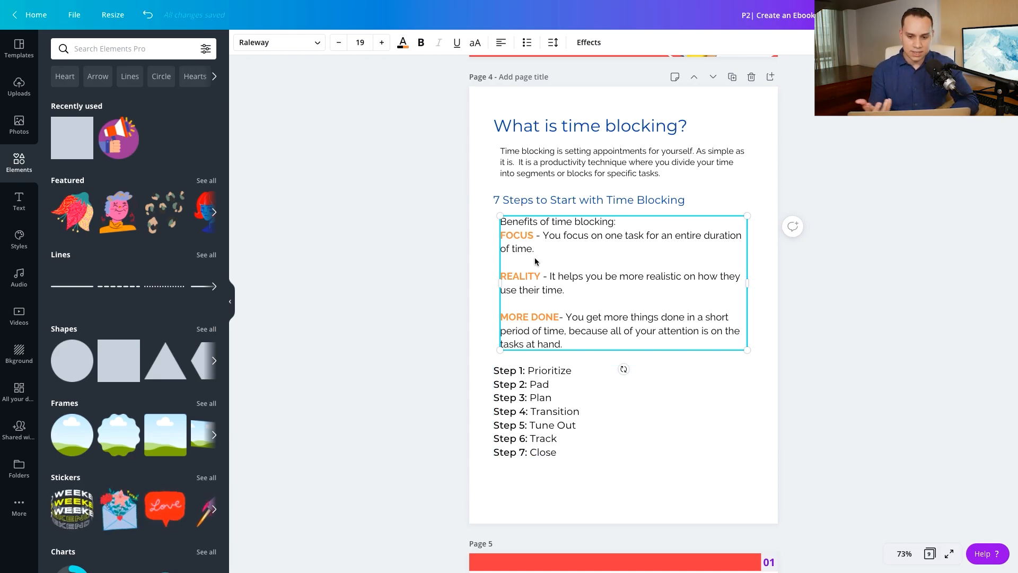
{"action": "left_click", "coordinate": [427, 243]}
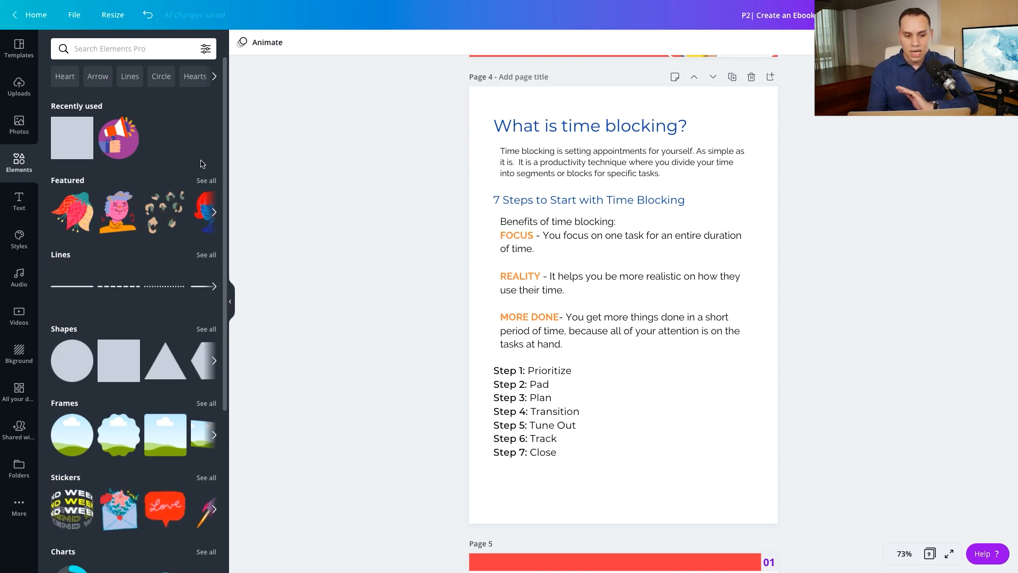
Add a blue square to page 4 and reshape it into a thin bar along the page's top edge, ending short of the right corner
{"action": "left_click", "coordinate": [81, 137]}
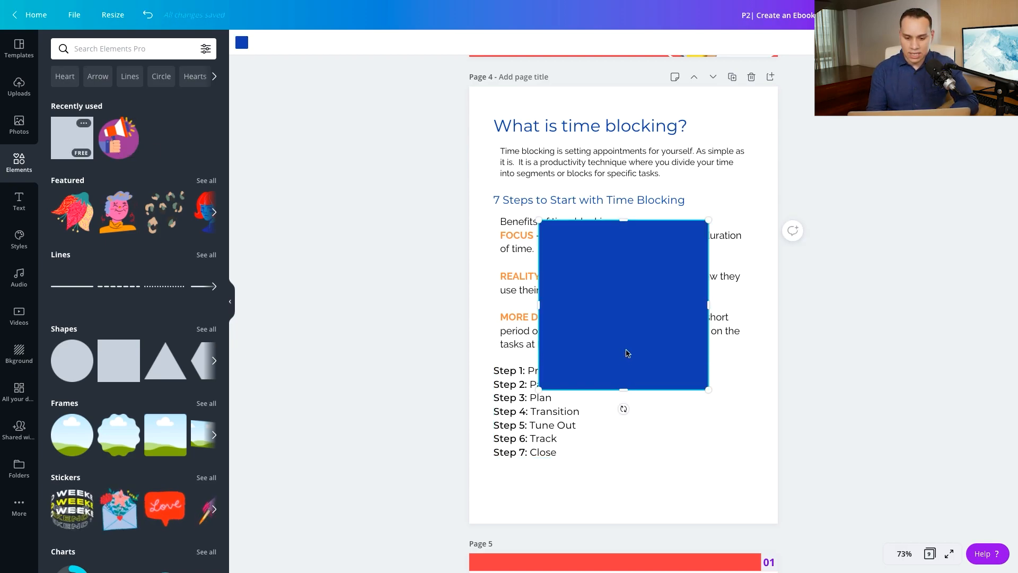
{"action": "left_click_drag", "start_coordinate": [597, 325], "coordinate": [559, 220]}
{"action": "left_click_drag", "start_coordinate": [555, 256], "coordinate": [563, 100]}
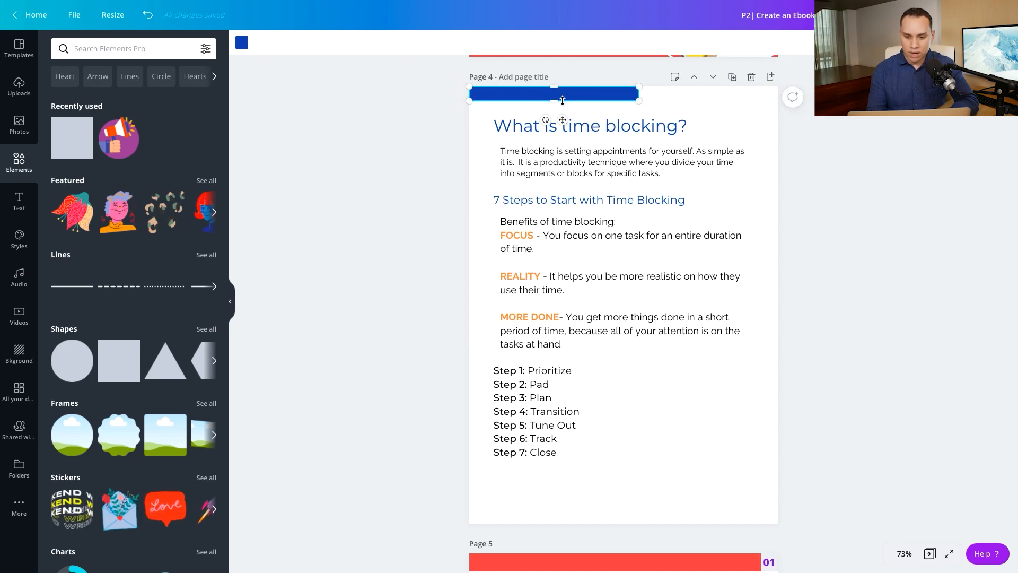
{"action": "left_click_drag", "start_coordinate": [637, 93], "coordinate": [750, 89]}
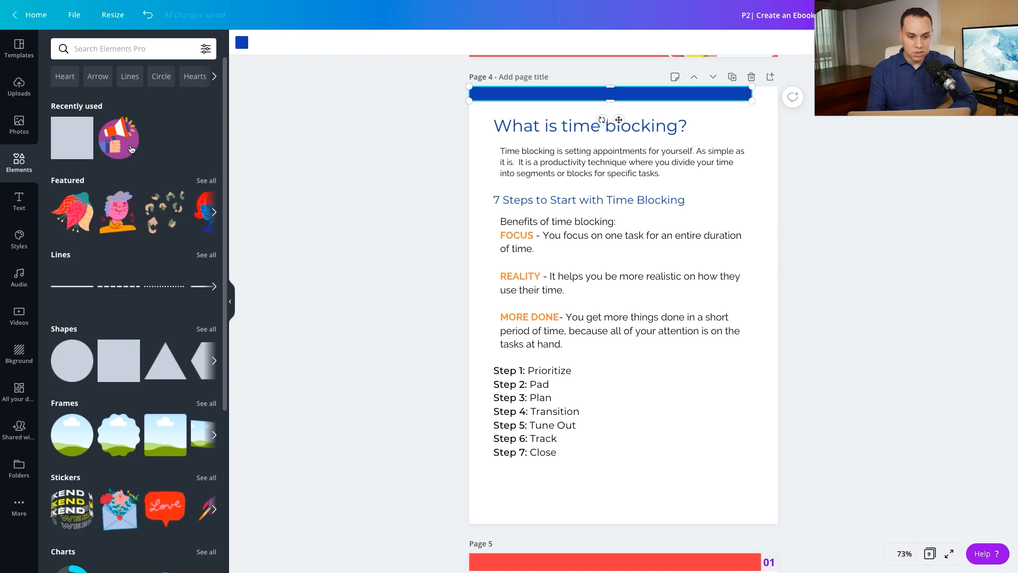
Add a second square, color it light gray, and shrink it to about 1.8 by 1.8 in the page corner beside the blue bar
{"action": "left_click", "coordinate": [72, 138]}
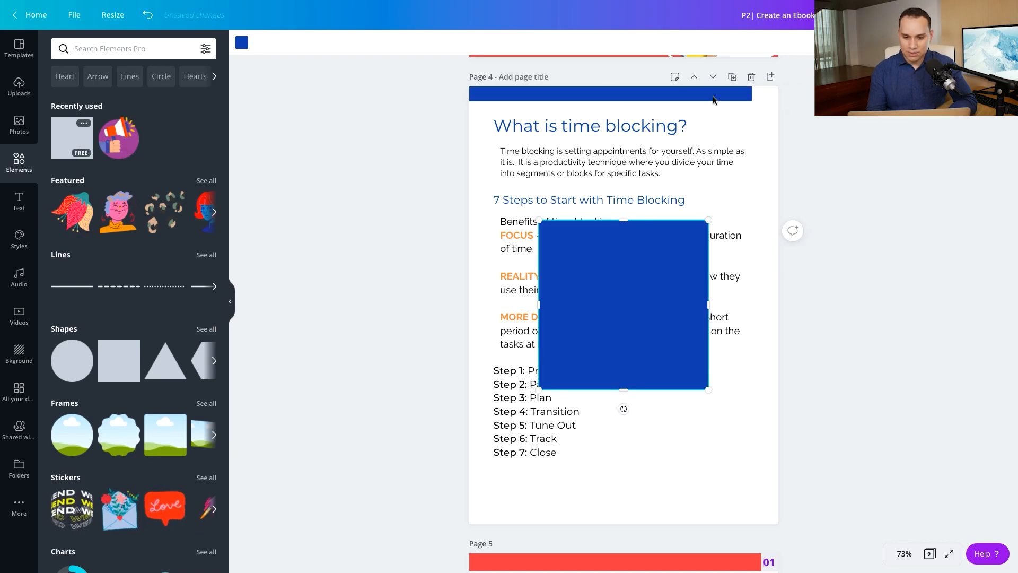
{"action": "left_click", "coordinate": [242, 43]}
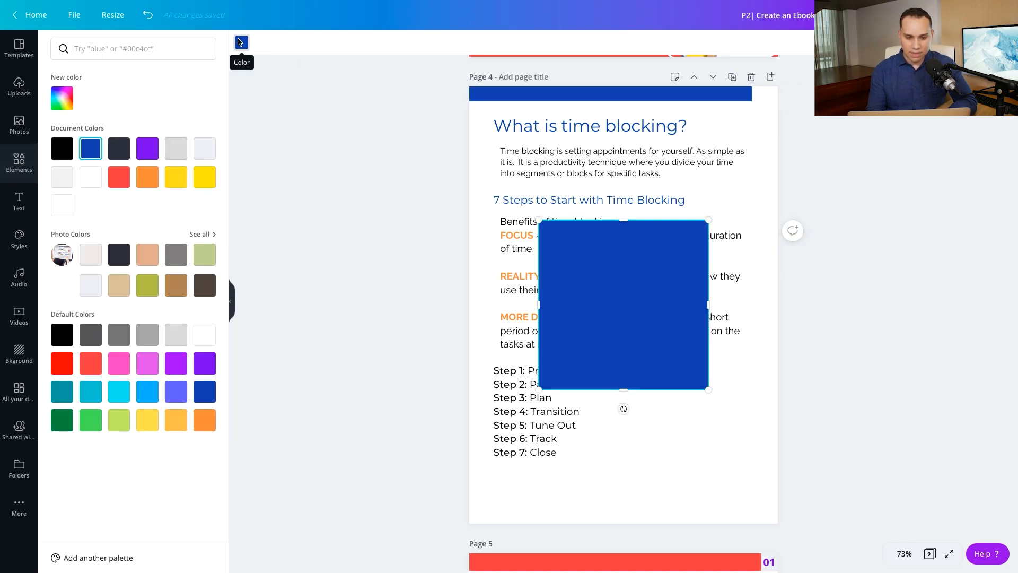
{"action": "left_click", "coordinate": [204, 149]}
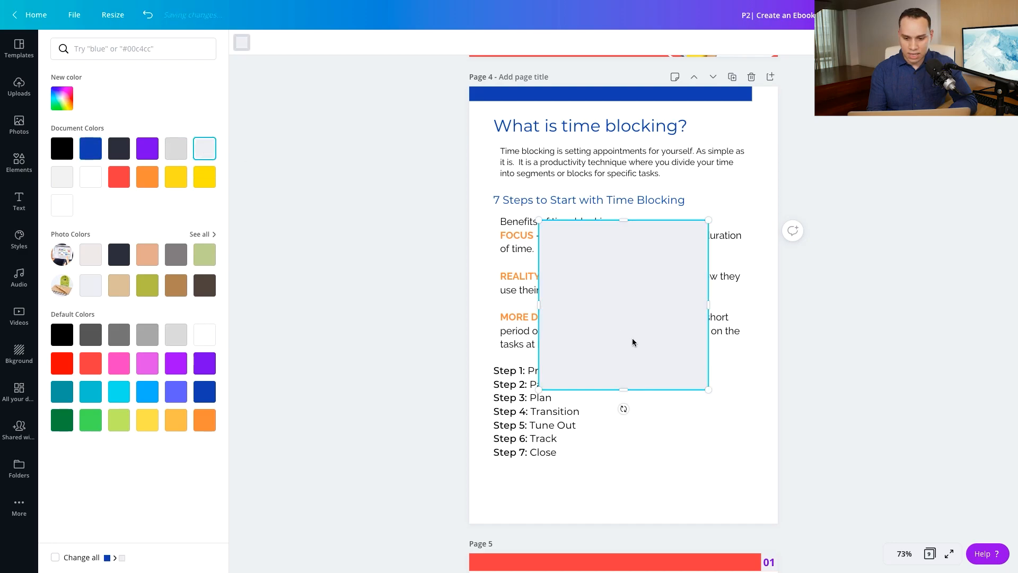
{"action": "left_click_drag", "start_coordinate": [635, 343], "coordinate": [704, 206]}
{"action": "left_click_drag", "start_coordinate": [610, 253], "coordinate": [748, 100]}
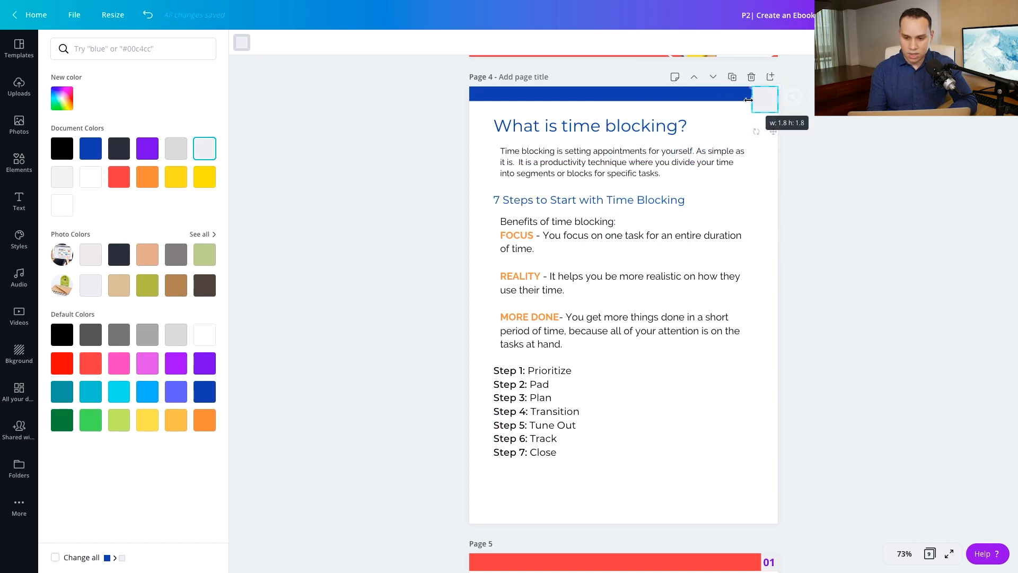
{"action": "left_click", "coordinate": [426, 214]}
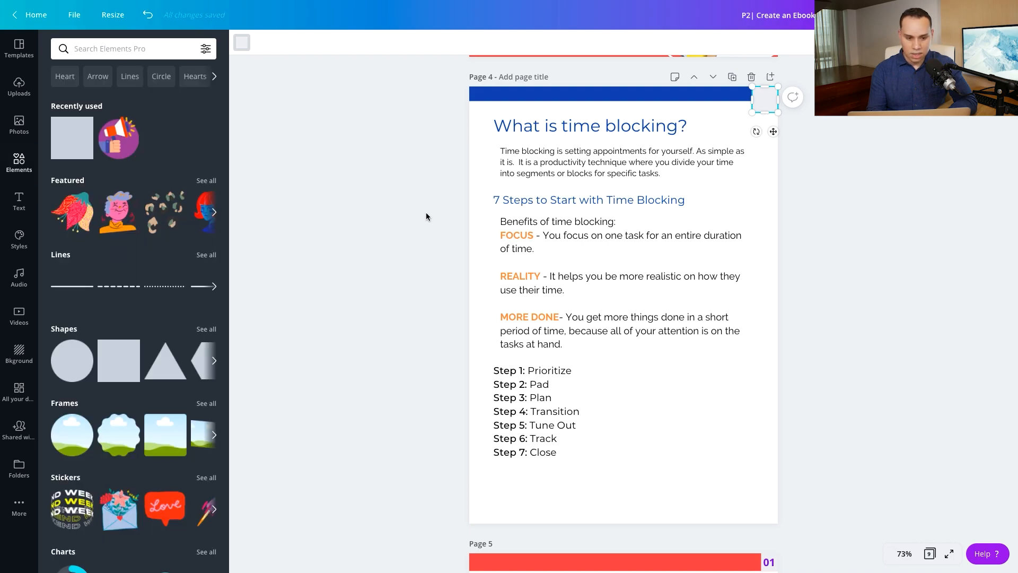
Add a subheading reading "01", set it in Raleway, and place it on the light gray corner square
{"action": "left_click", "coordinate": [19, 202]}
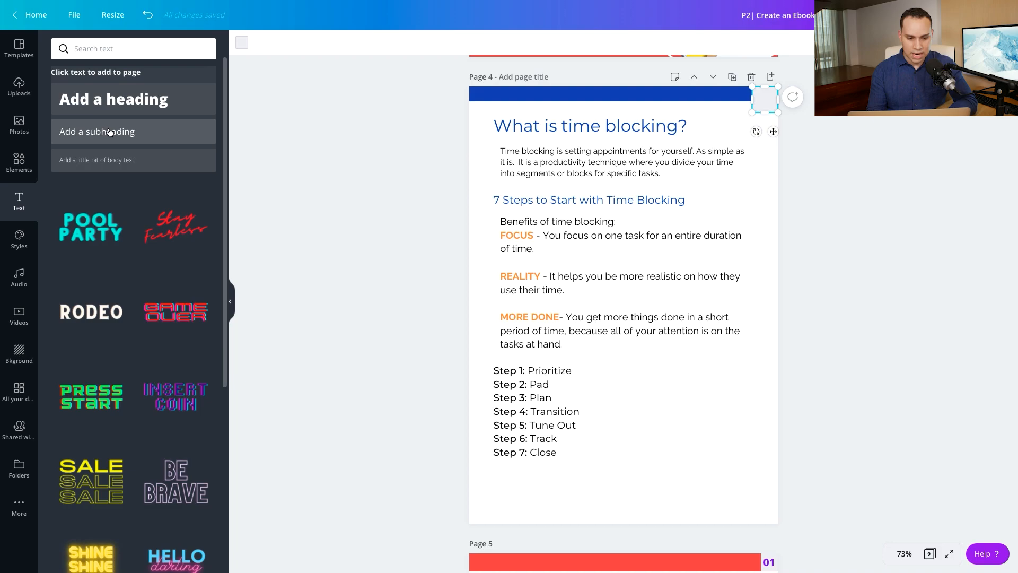
{"action": "left_click", "coordinate": [110, 132]}
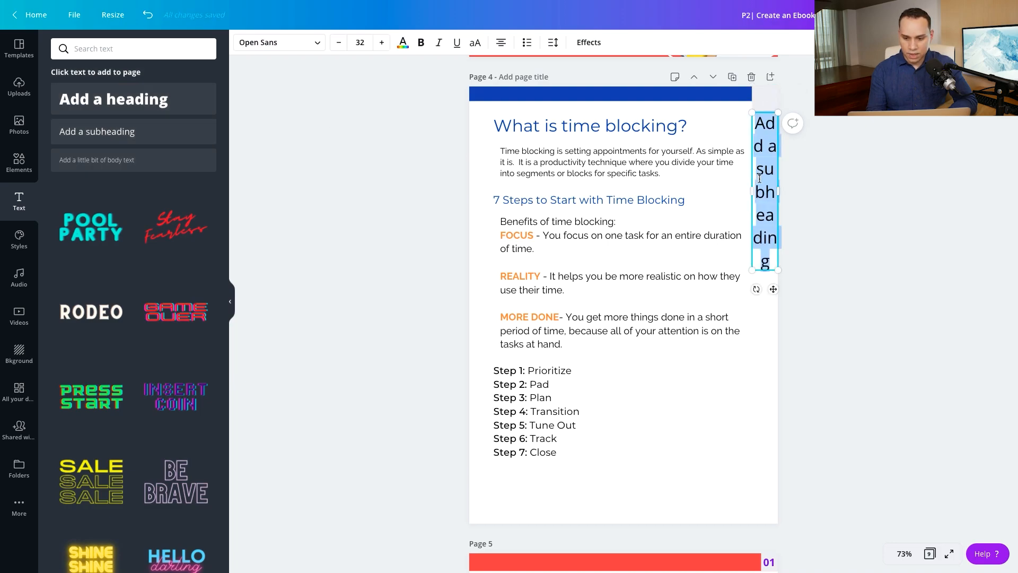
{"action": "type", "text": "01"}
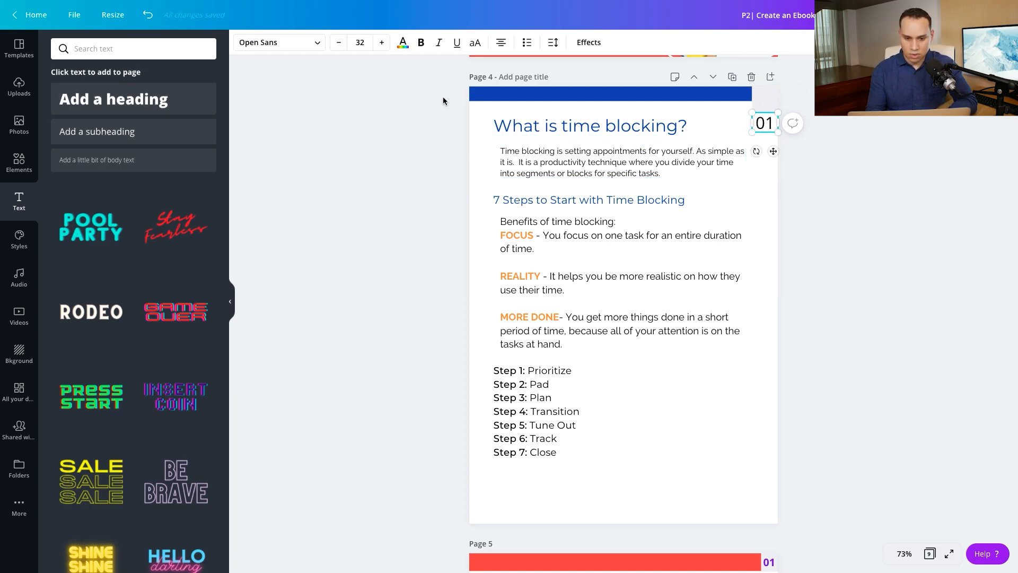
{"action": "left_click", "coordinate": [304, 47]}
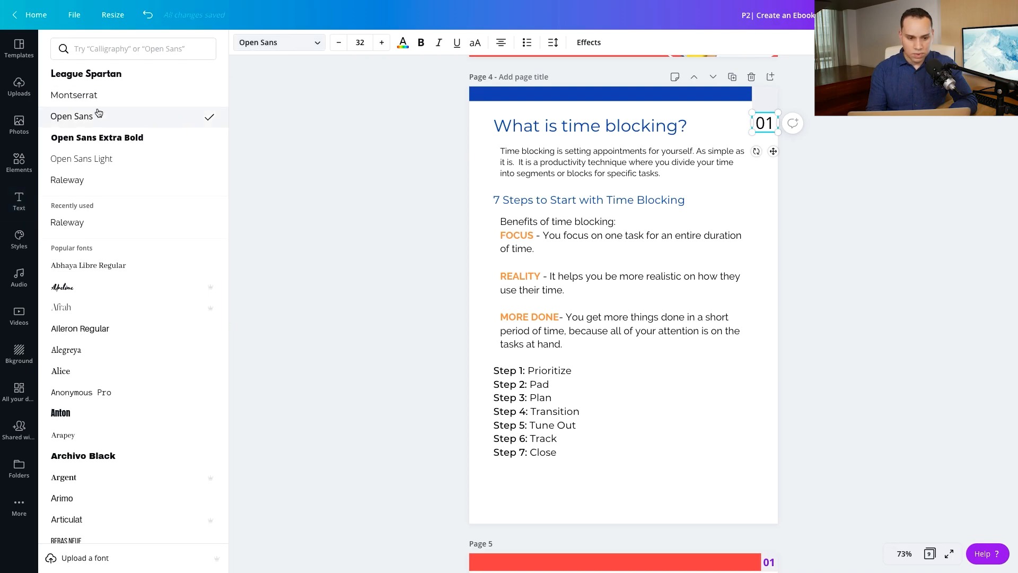
{"action": "left_click", "coordinate": [94, 182]}
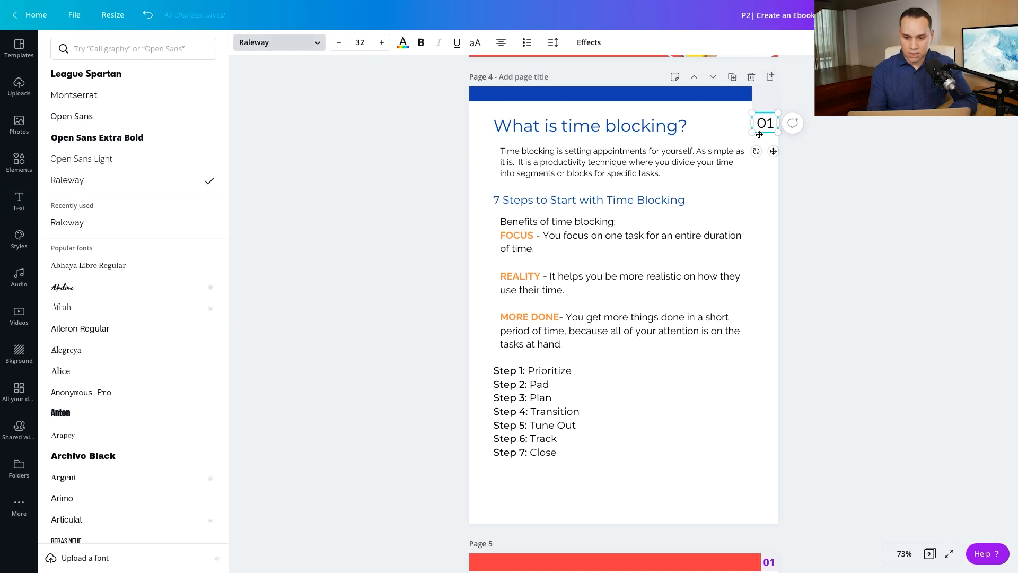
{"action": "left_click_drag", "start_coordinate": [759, 126], "coordinate": [760, 109]}
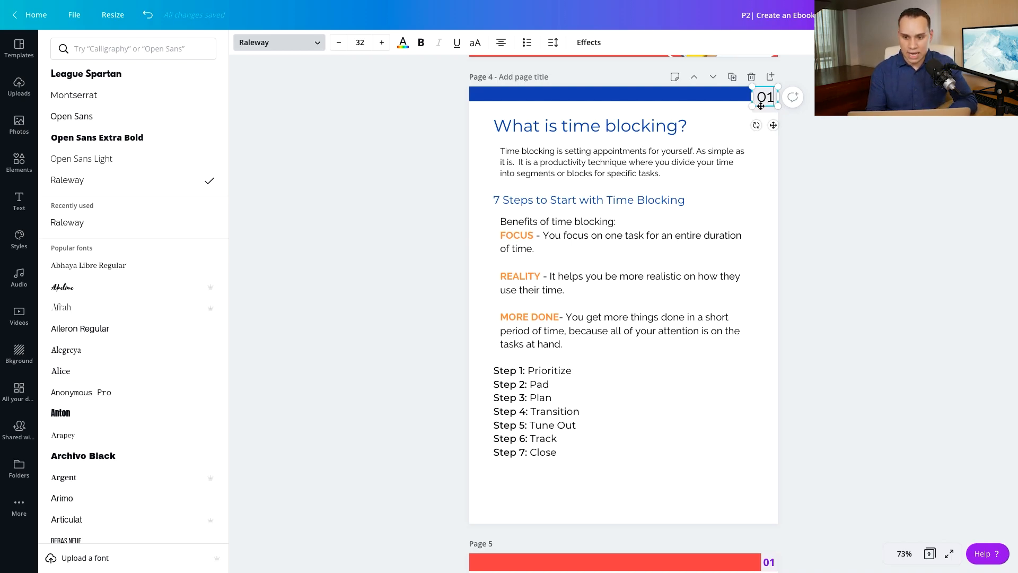
{"action": "left_click", "coordinate": [766, 111]}
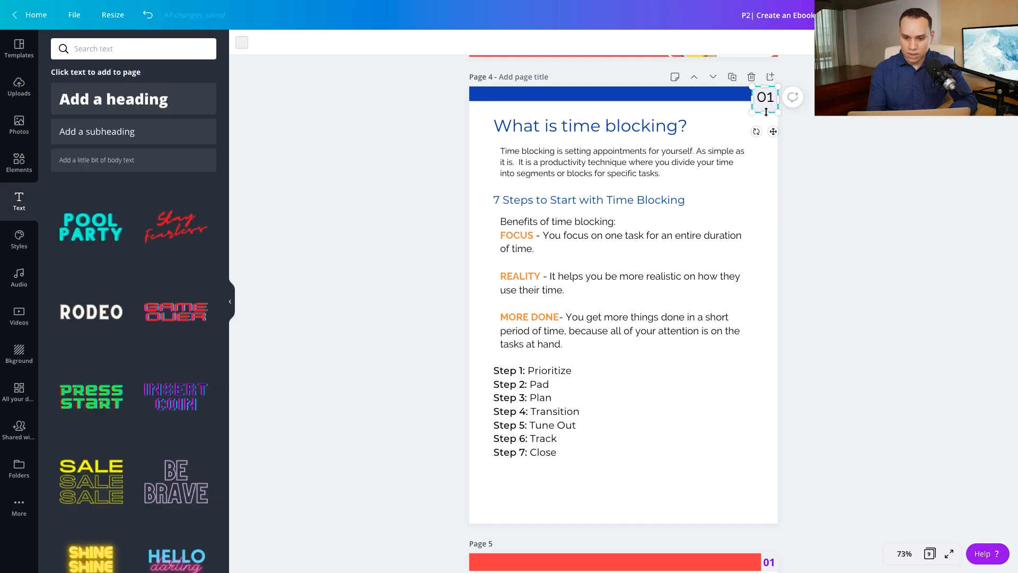
{"action": "left_click_drag", "start_coordinate": [766, 112], "coordinate": [765, 104]}
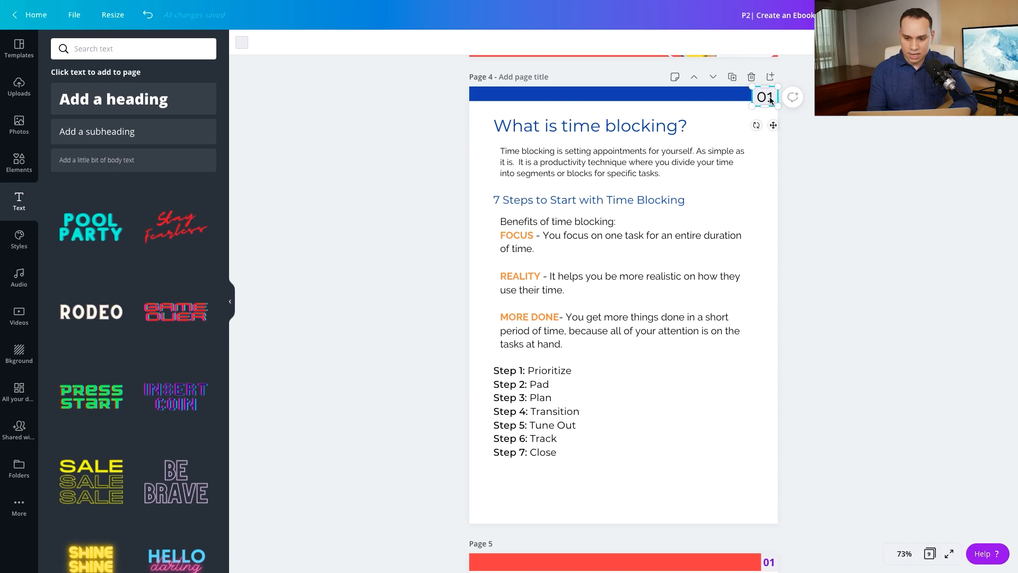
Color the "01" page number with the orange document color and make it bold
{"action": "left_click", "coordinate": [768, 101]}
{"action": "double_click", "coordinate": [768, 100]}
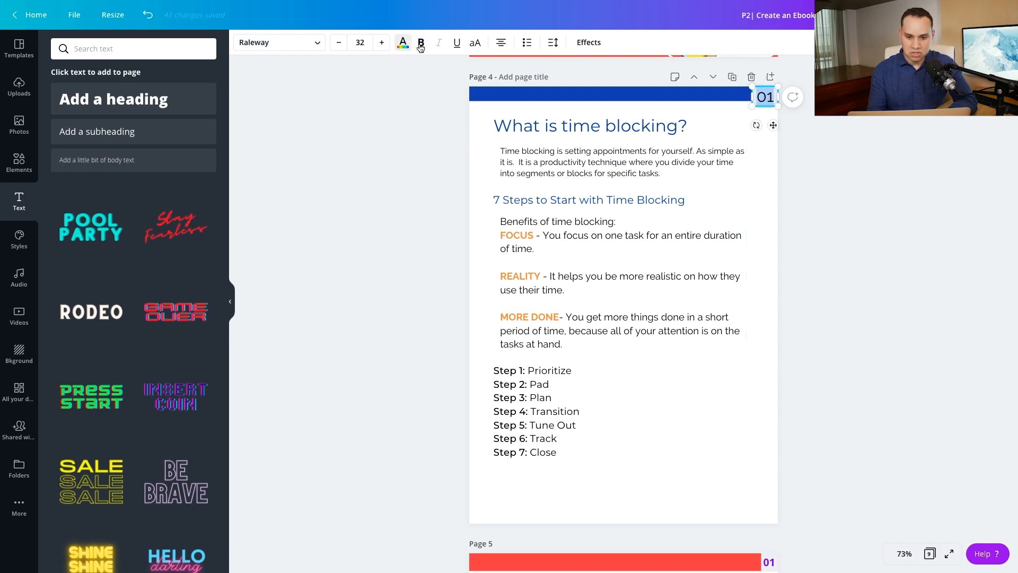
{"action": "left_click", "coordinate": [403, 43]}
{"action": "left_click", "coordinate": [147, 177]}
{"action": "key", "text": "ctrl+b"}
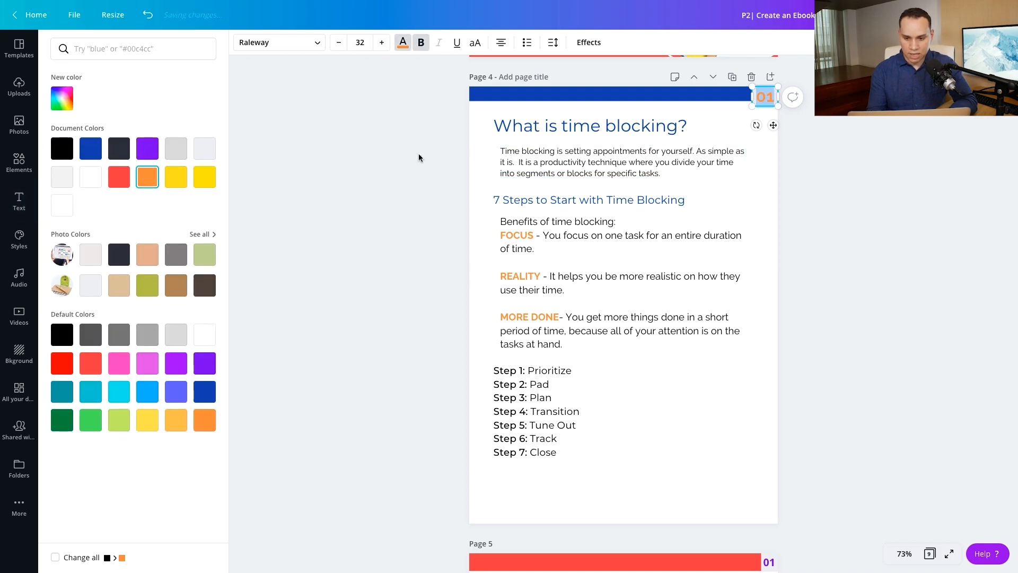
{"action": "left_click", "coordinate": [811, 176]}
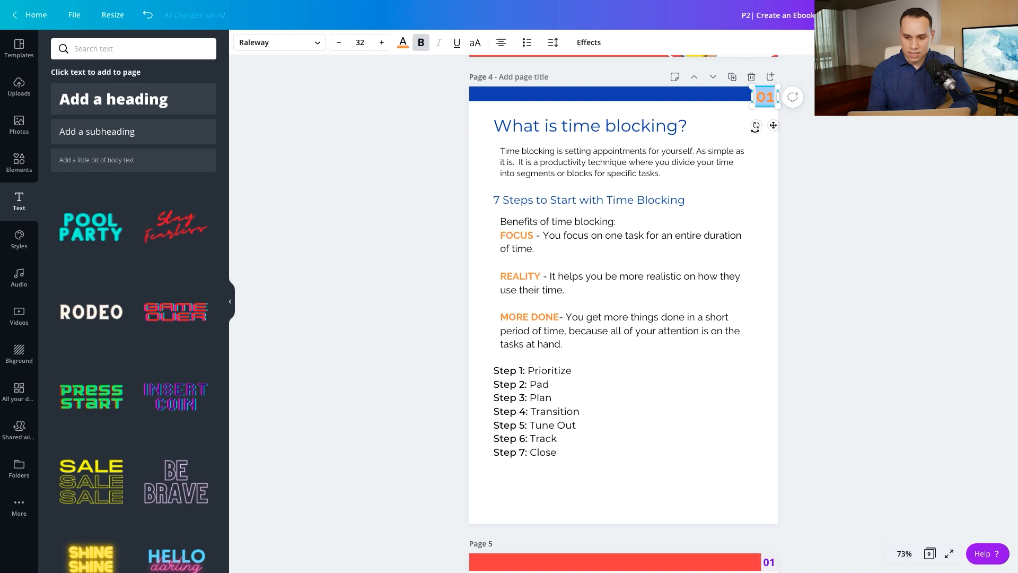
{"action": "left_click", "coordinate": [814, 154]}
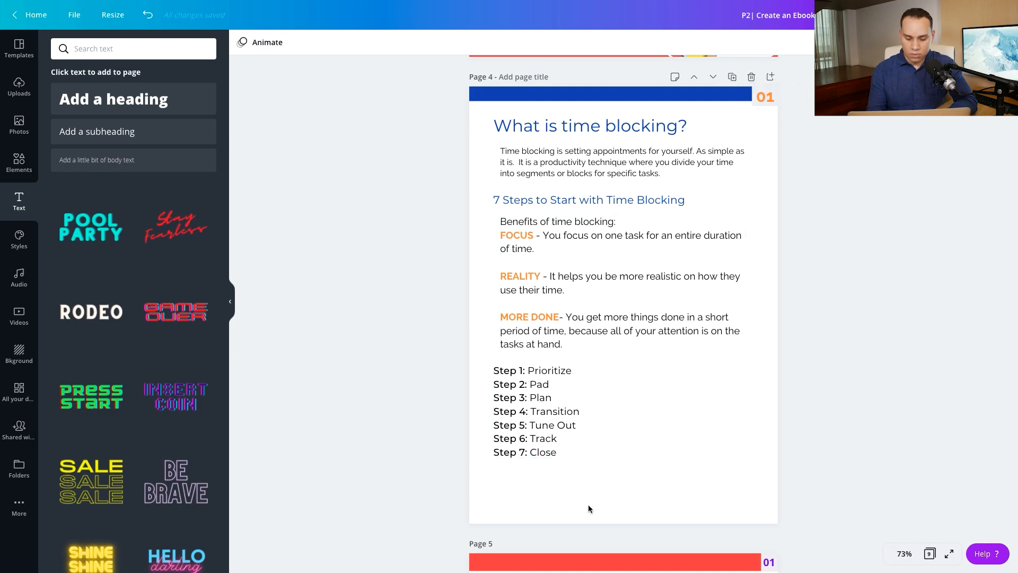
{"action": "scroll", "coordinate": [618, 467], "scroll_direction": "up", "scroll_amount": 4}
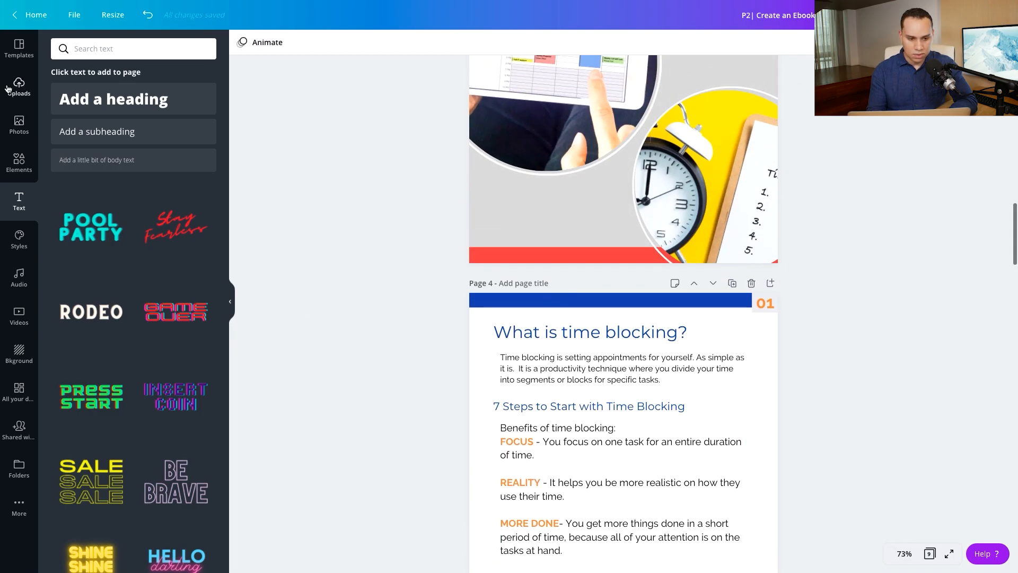
Add the recently used megaphone graphic to page 4 and place it near the page's bottom center
{"action": "left_click", "coordinate": [18, 162]}
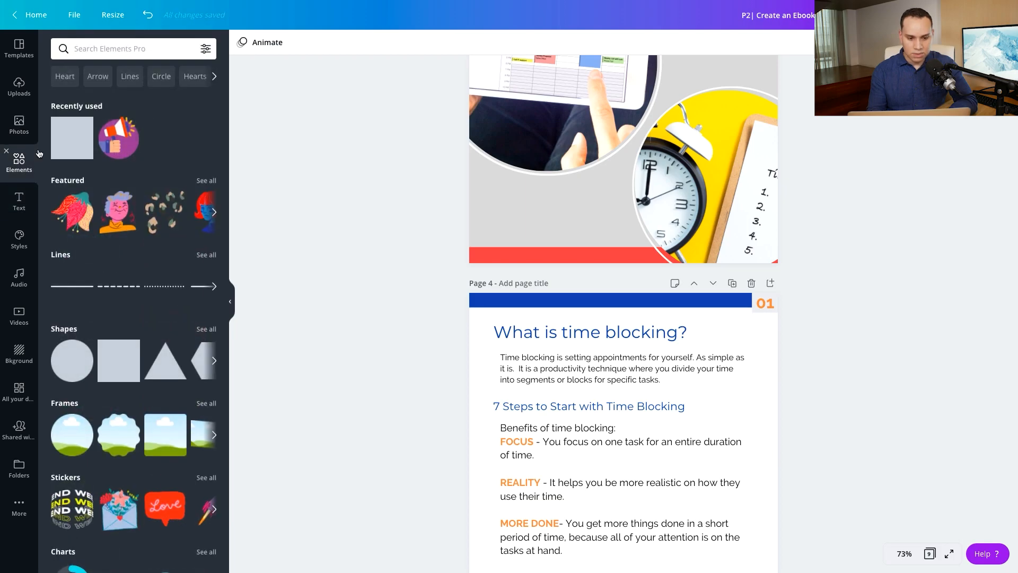
{"action": "scroll", "coordinate": [426, 238], "scroll_direction": "down", "scroll_amount": 4}
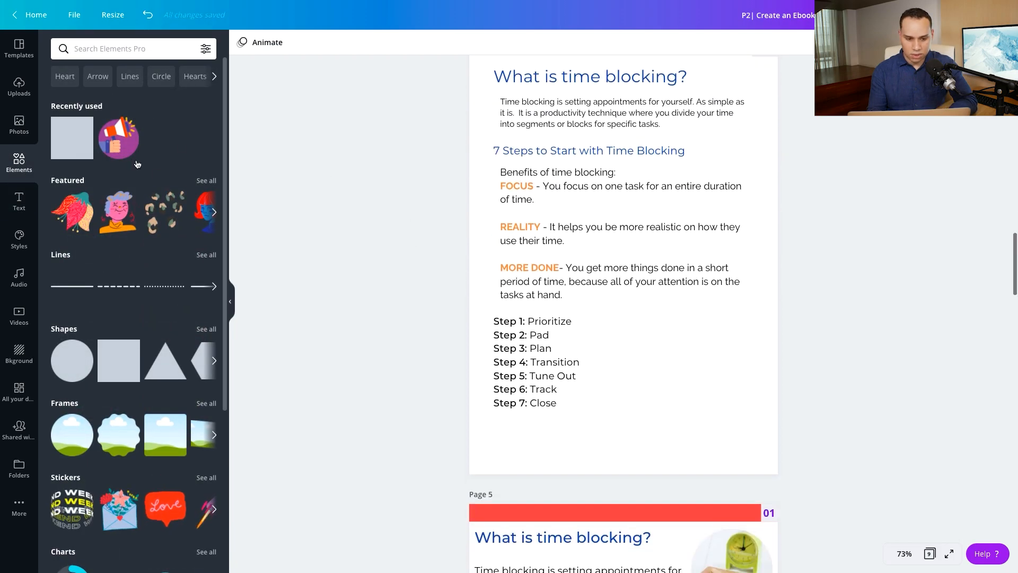
{"action": "left_click", "coordinate": [118, 138]}
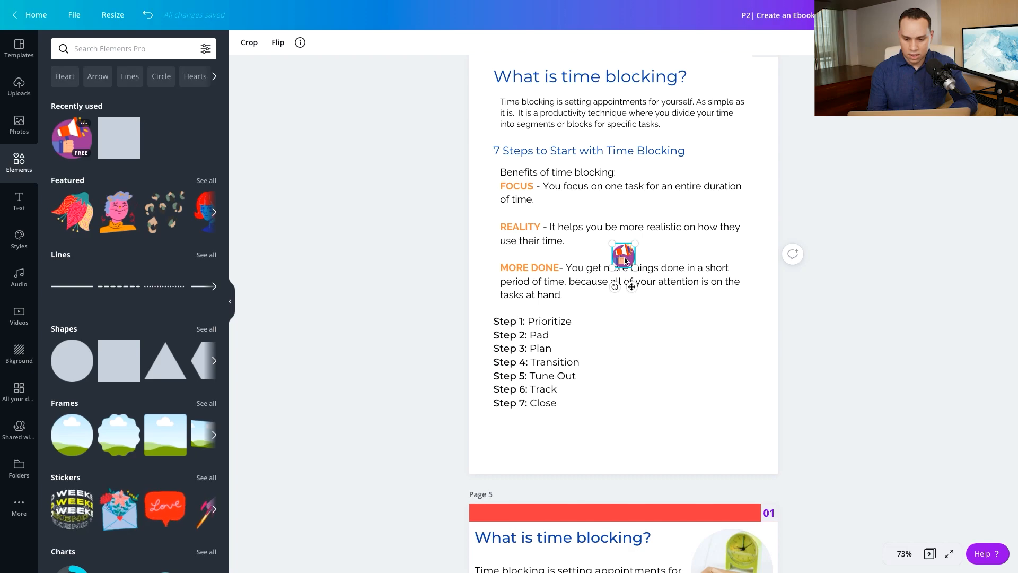
{"action": "left_click_drag", "start_coordinate": [625, 257], "coordinate": [618, 456]}
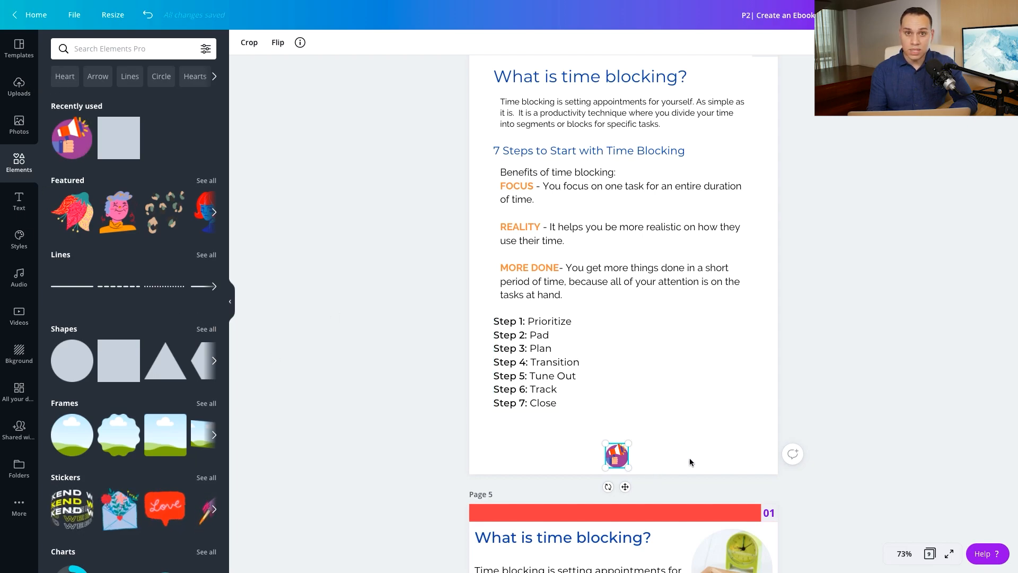
{"action": "left_click", "coordinate": [21, 204]}
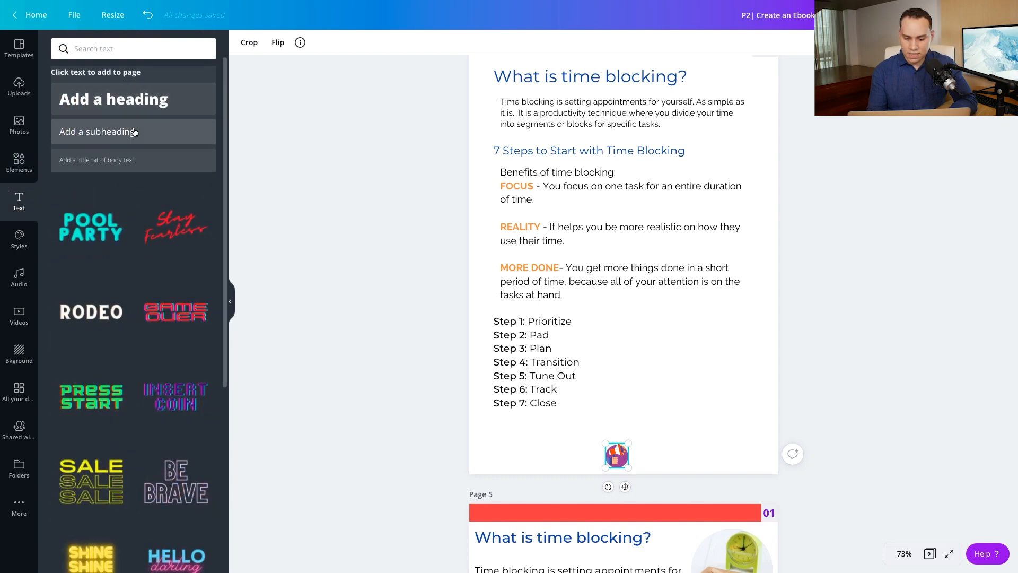
{"action": "left_click", "coordinate": [134, 133]}
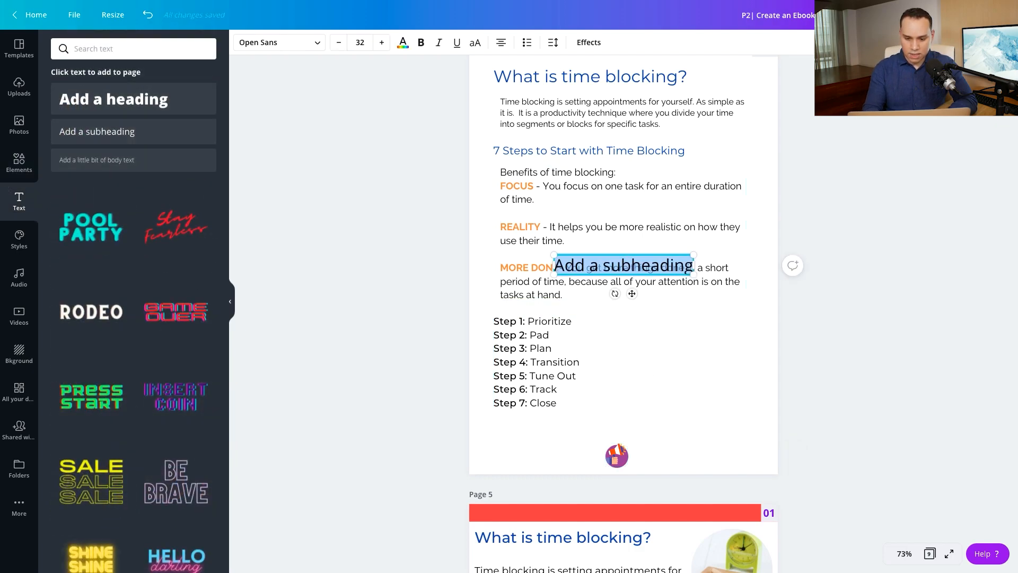
{"action": "type", "text": "www.freshfansacademy.com"}
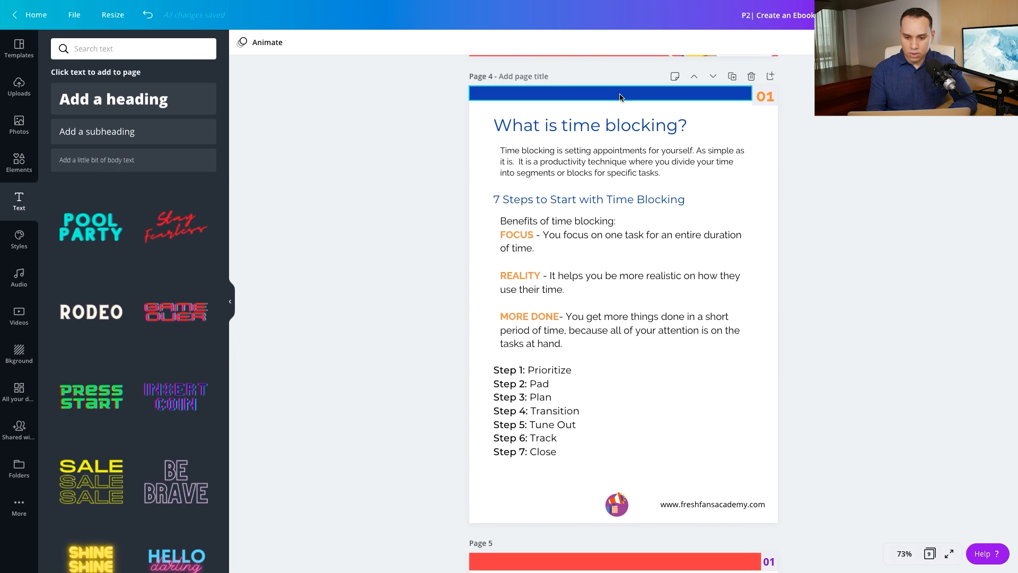
Duplicate the blue header bar, move the copy to page 4's bottom edge, and stretch it across the full page width
{"action": "left_click", "coordinate": [620, 97]}
{"action": "key", "text": "ctrl+d"}
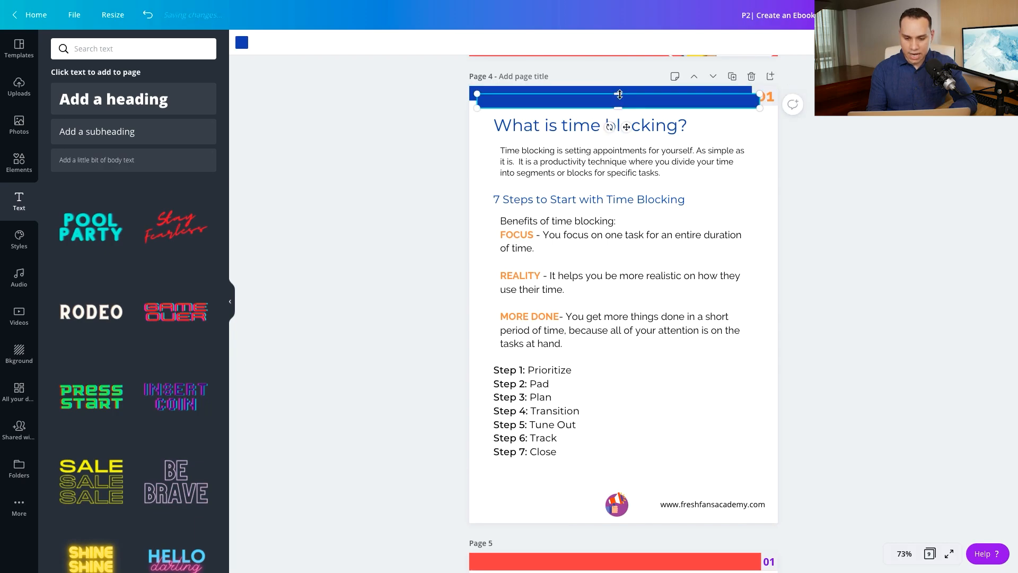
{"action": "left_click_drag", "start_coordinate": [608, 101], "coordinate": [603, 513]}
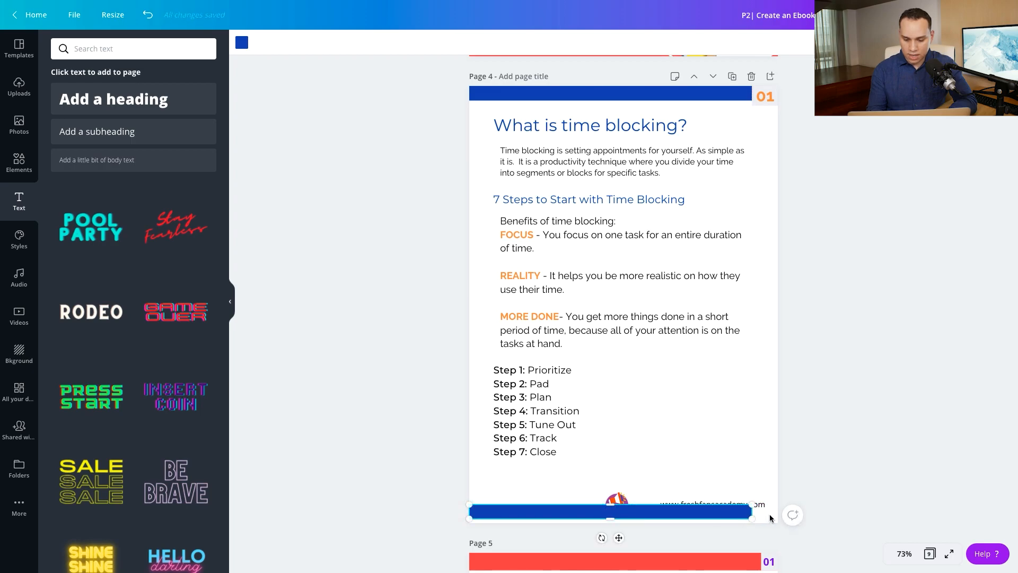
{"action": "left_click_drag", "start_coordinate": [750, 513], "coordinate": [773, 512]}
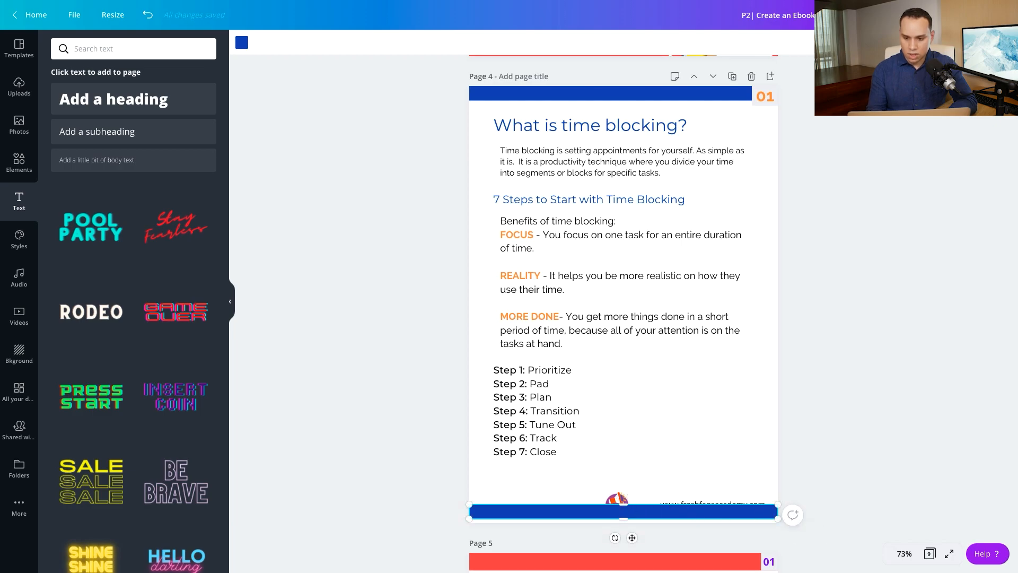
Send the blue footer bar backward so it sits behind the megaphone graphic
{"action": "left_click", "coordinate": [871, 43]}
{"action": "left_click", "coordinate": [811, 75]}
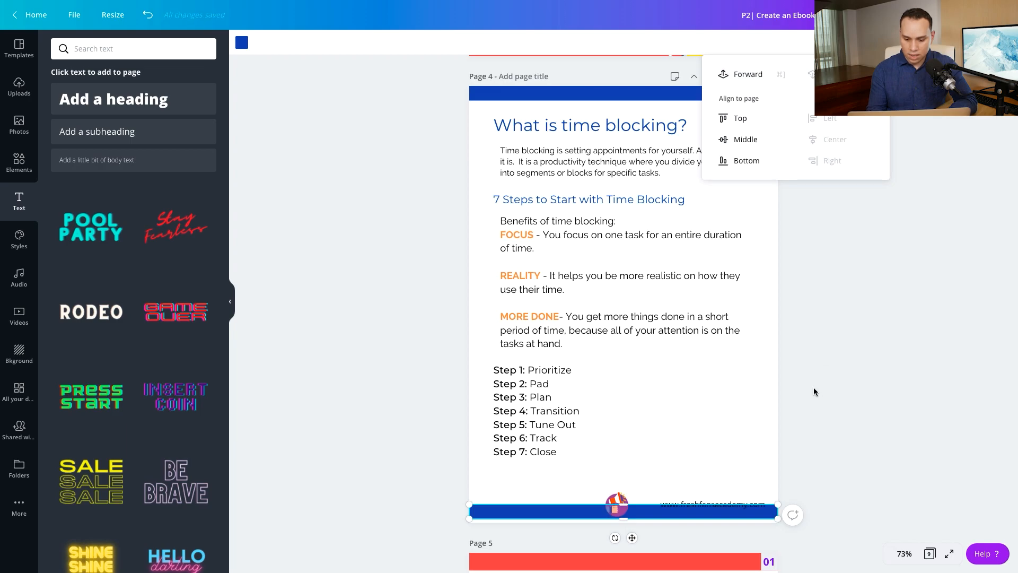
{"action": "left_click", "coordinate": [813, 461]}
Move the website address onto the blue footer bar and color its text white
{"action": "left_click", "coordinate": [717, 510]}
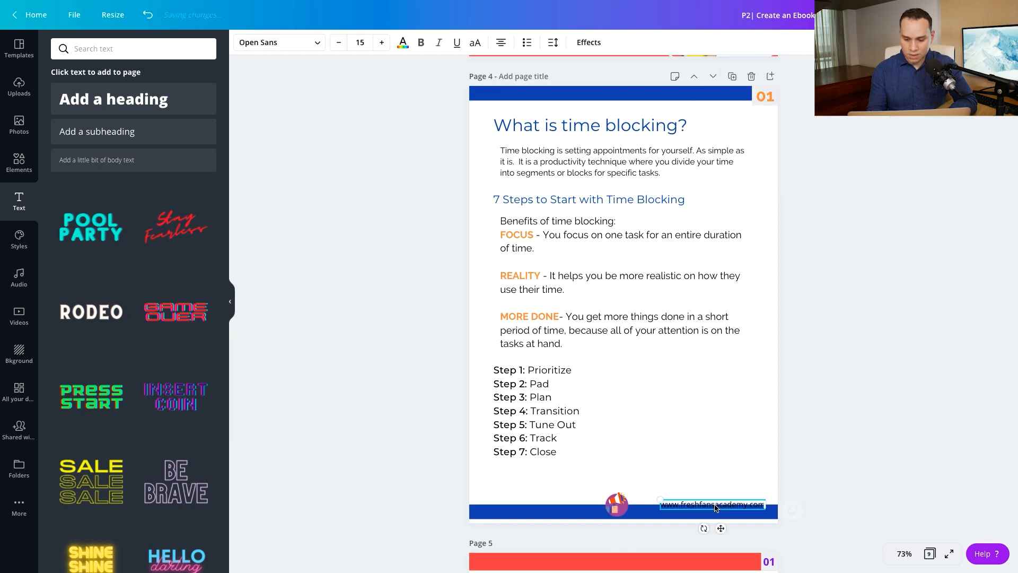
{"action": "left_click_drag", "start_coordinate": [717, 510], "coordinate": [717, 513]}
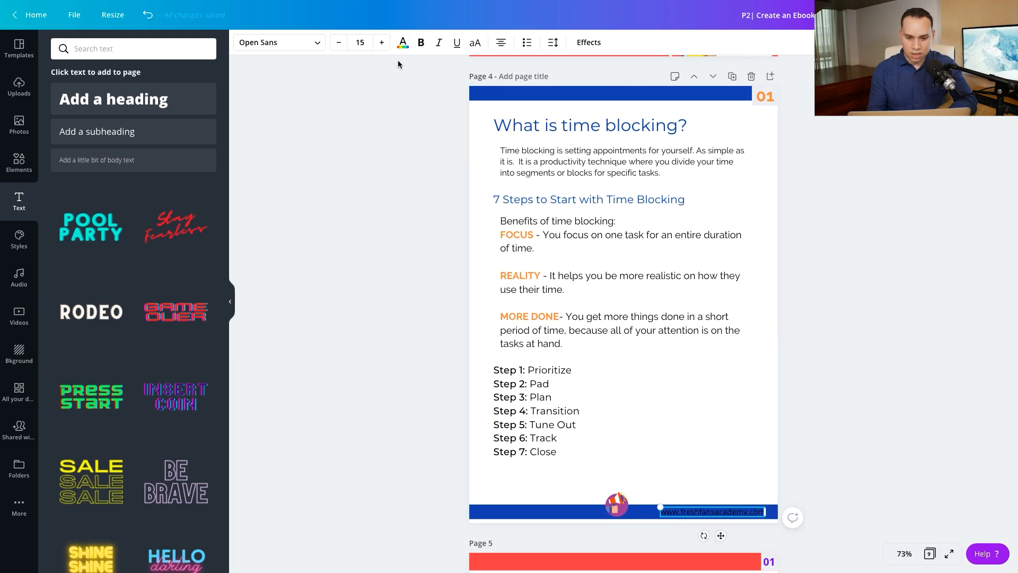
{"action": "left_click", "coordinate": [403, 42]}
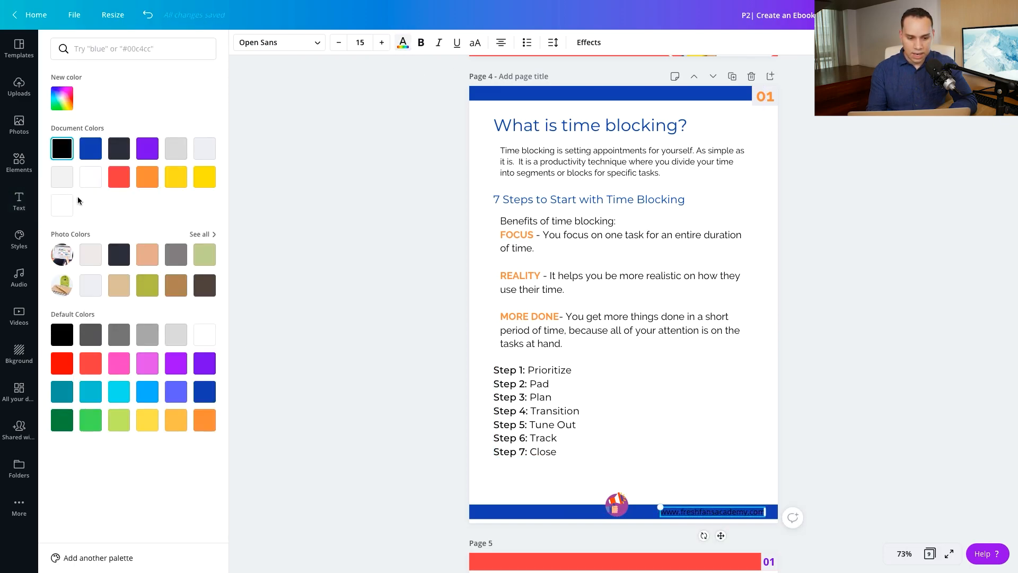
{"action": "left_click", "coordinate": [62, 206]}
{"action": "left_click", "coordinate": [365, 355]}
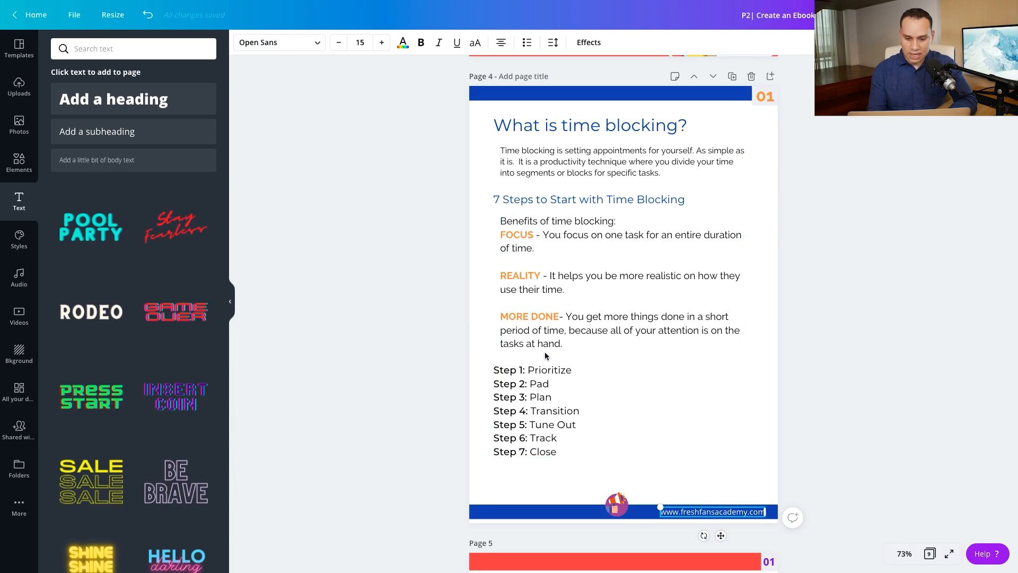
Search the elements for "checklist" and filter the results to free items only
{"action": "left_click", "coordinate": [19, 162]}
{"action": "type", "text": "ch"}
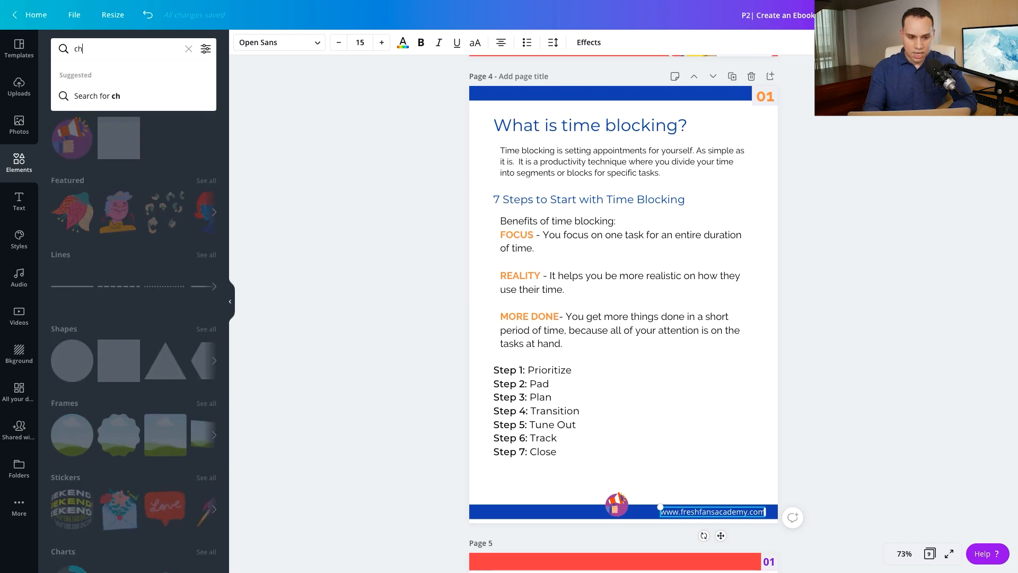
{"action": "type", "text": "ecklist"}
{"action": "key", "text": "Return"}
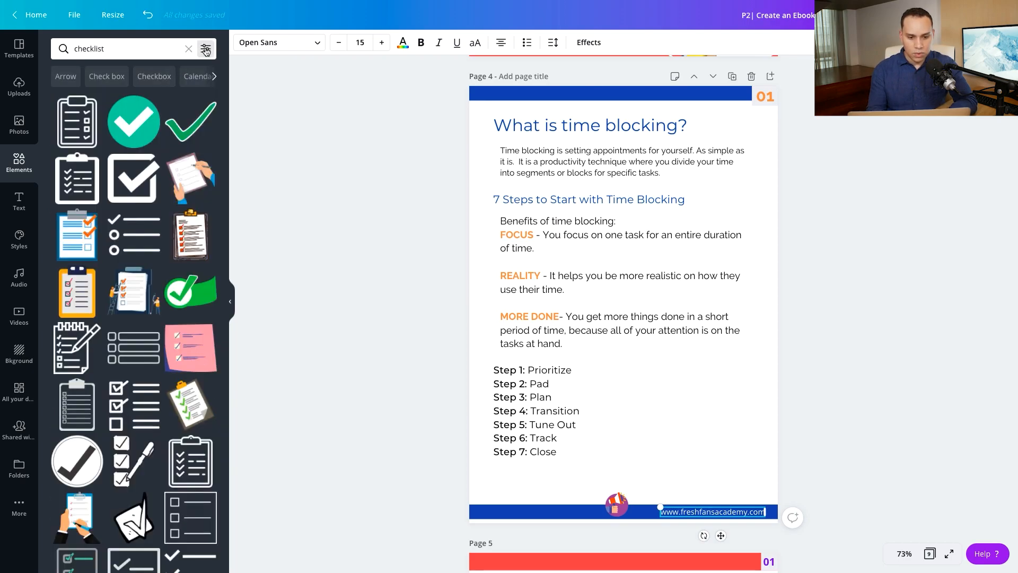
{"action": "left_click", "coordinate": [206, 50]}
{"action": "left_click", "coordinate": [78, 232]}
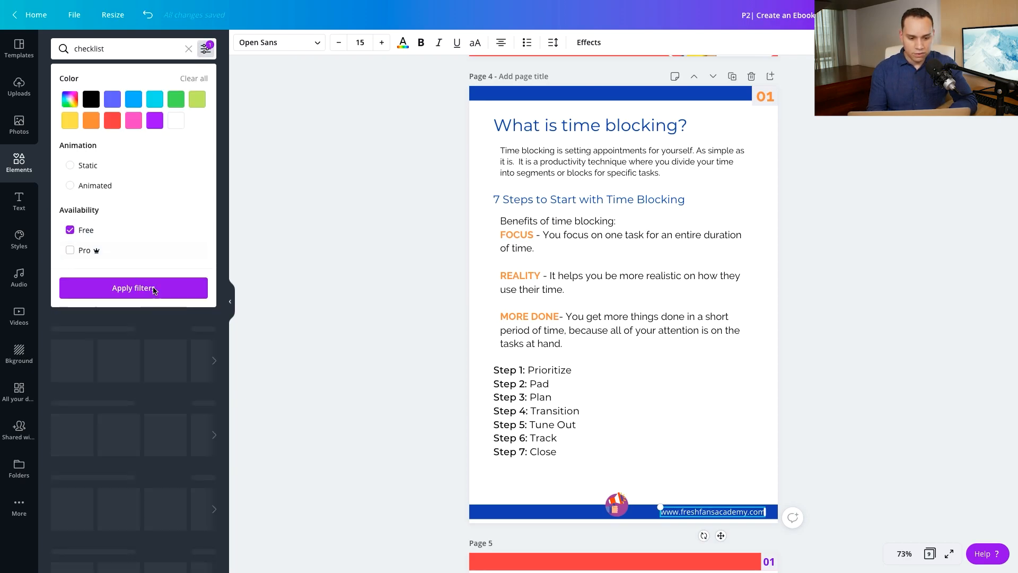
{"action": "left_click", "coordinate": [133, 288]}
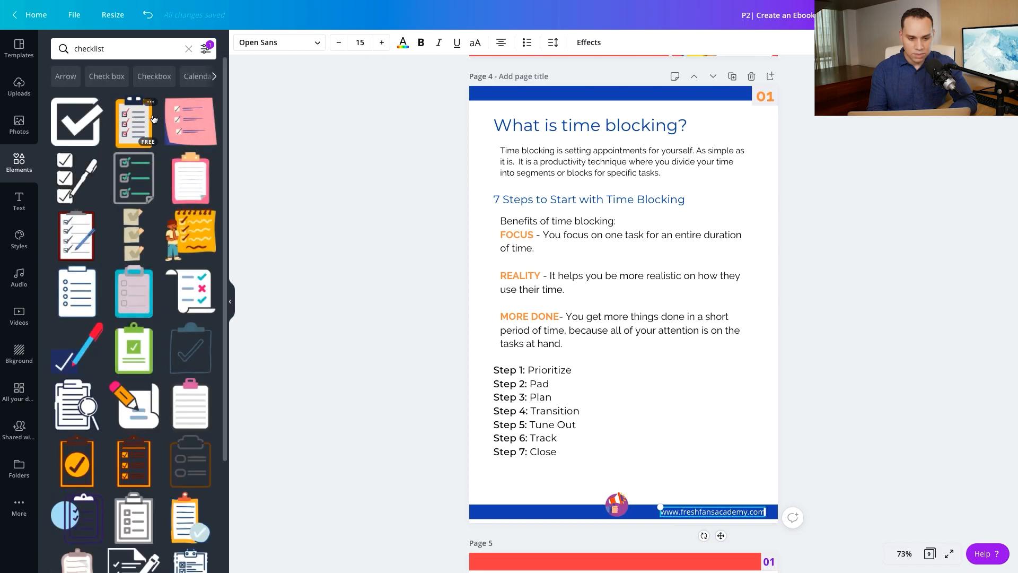
Add the paper scroll checklist, recolor its check marks blue and its cross orange, and move it over the list of seven steps
{"action": "left_click", "coordinate": [197, 293]}
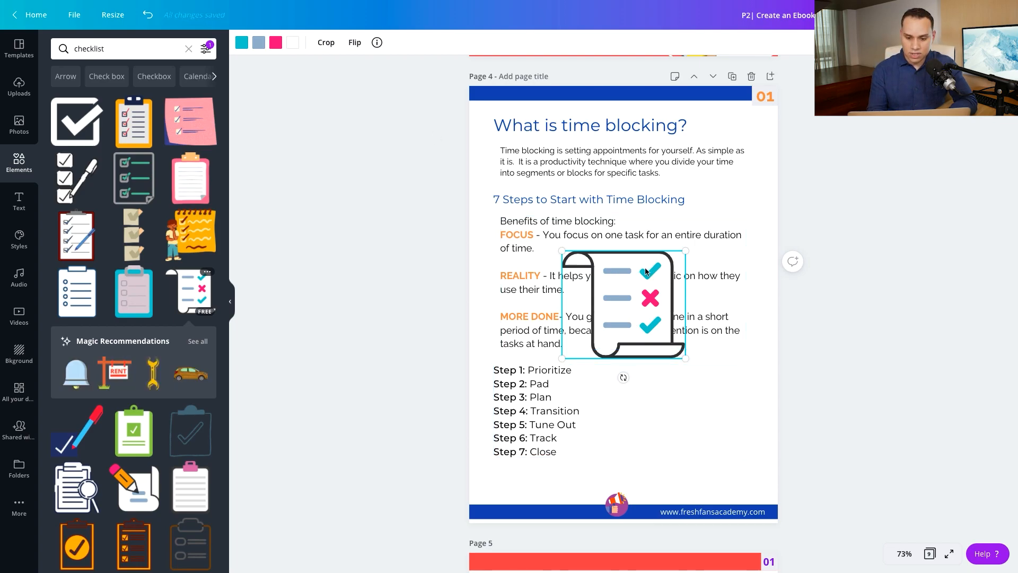
{"action": "left_click", "coordinate": [242, 43]}
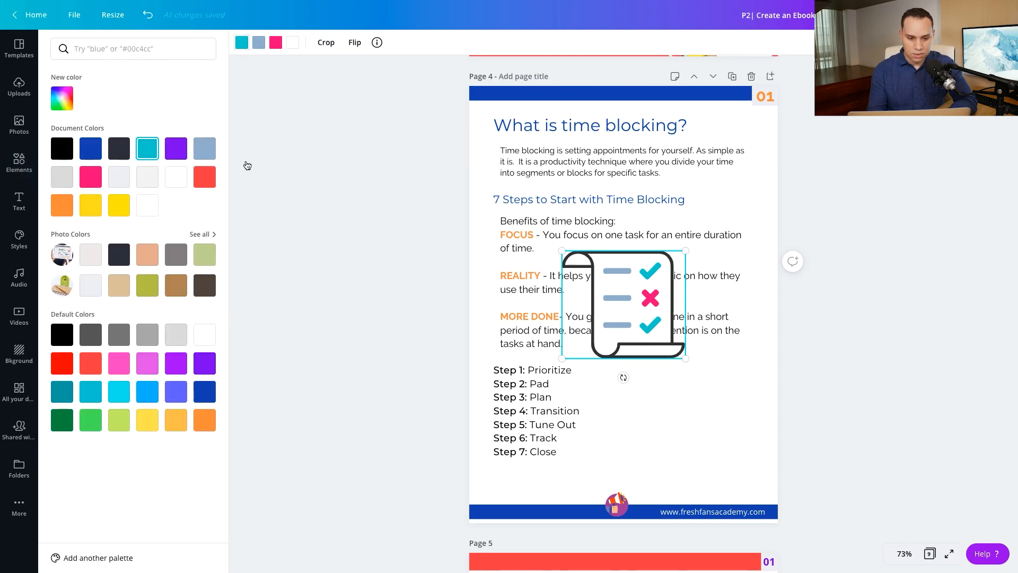
{"action": "left_click", "coordinate": [91, 148]}
{"action": "left_click", "coordinate": [275, 43]}
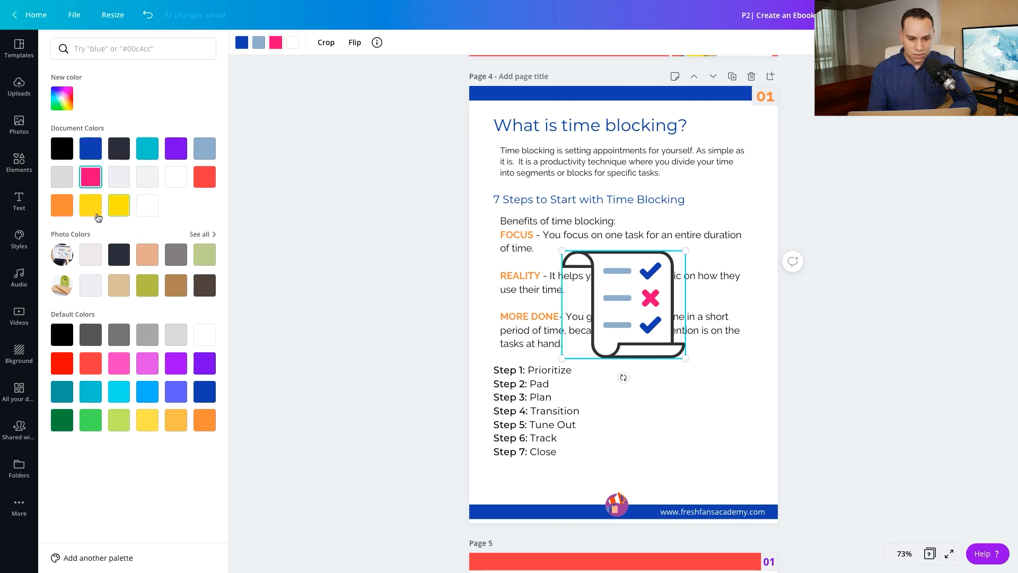
{"action": "left_click", "coordinate": [62, 205]}
{"action": "left_click_drag", "start_coordinate": [603, 295], "coordinate": [534, 404]}
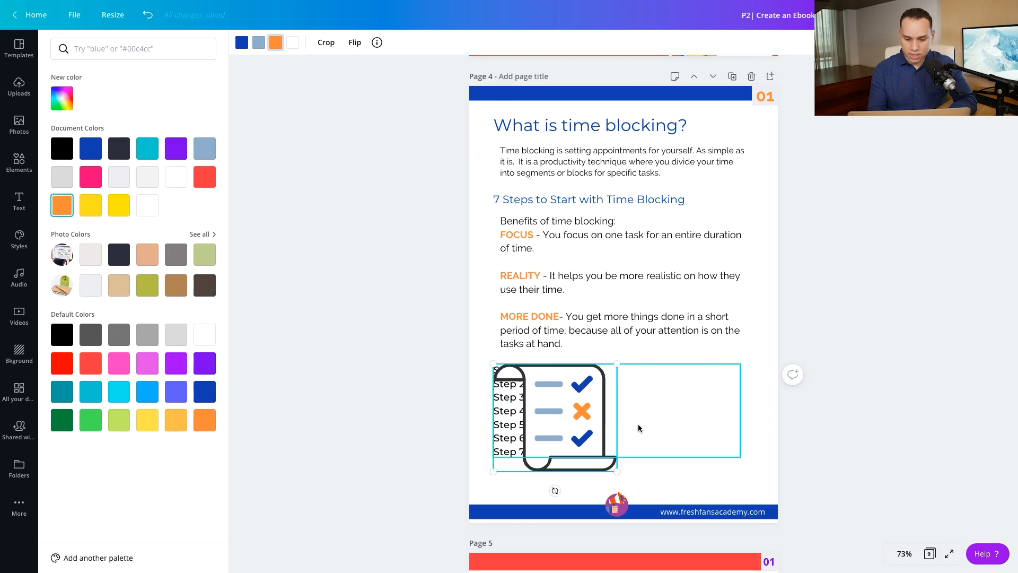
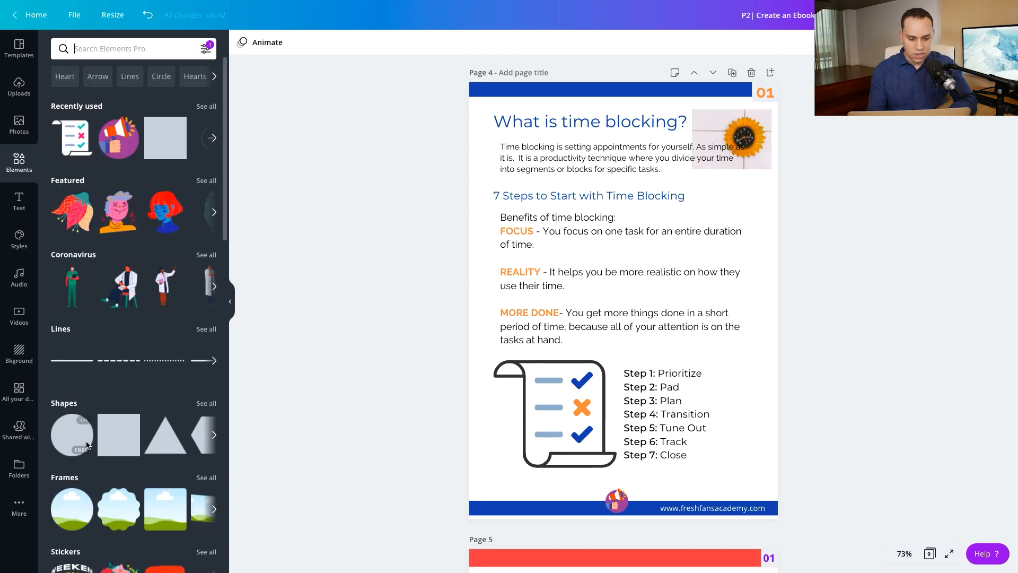
Add a scalloped round frame to page 4, fill it with the sunflower clock photo, and shrink it
{"action": "scroll", "coordinate": [69, 403], "scroll_direction": "down", "scroll_amount": 3}
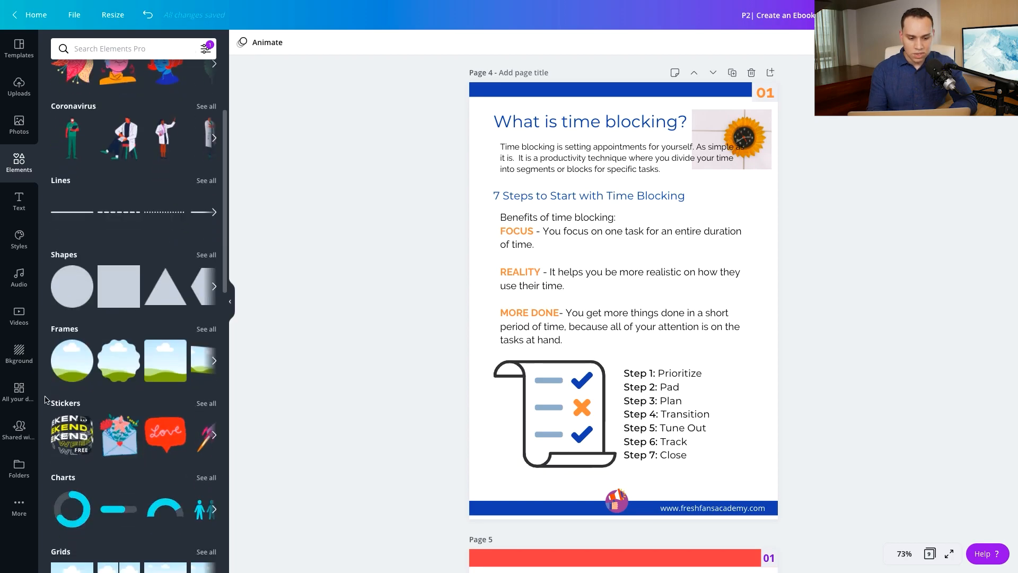
{"action": "left_click", "coordinate": [120, 365]}
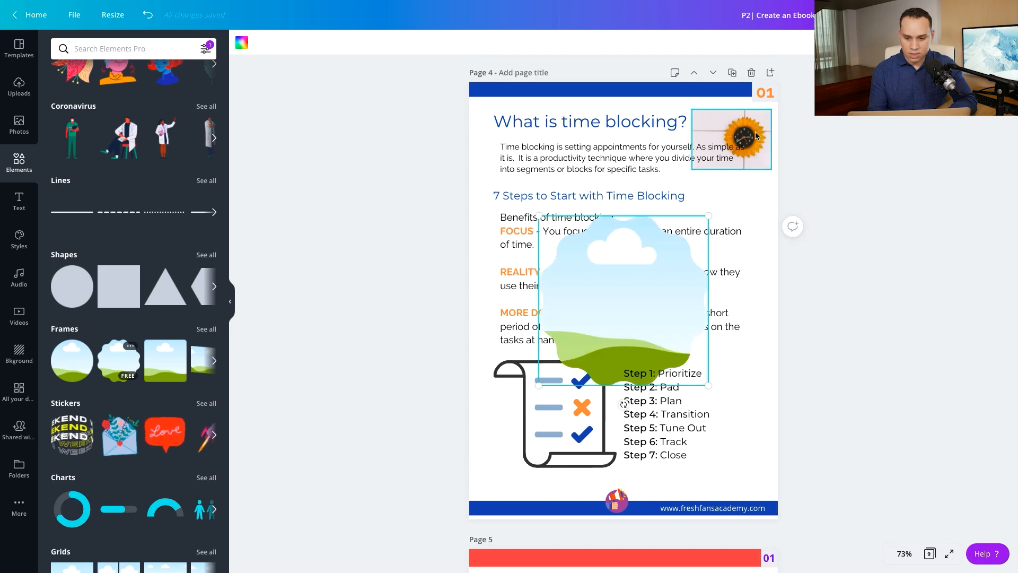
{"action": "left_click_drag", "start_coordinate": [751, 135], "coordinate": [591, 298]}
{"action": "double_click", "coordinate": [639, 300]}
{"action": "key", "text": "Return"}
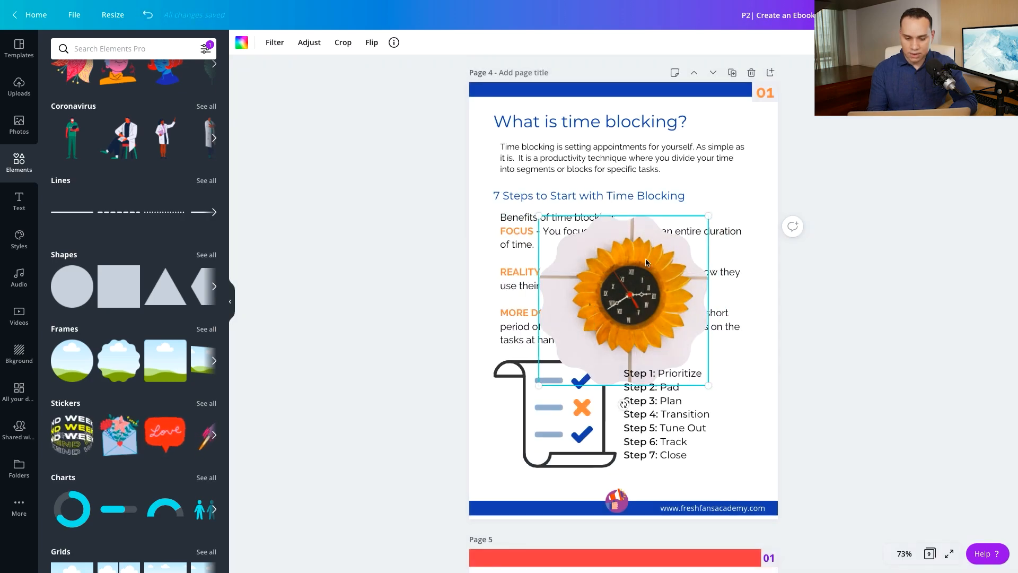
{"action": "left_click_drag", "start_coordinate": [542, 219], "coordinate": [624, 267]}
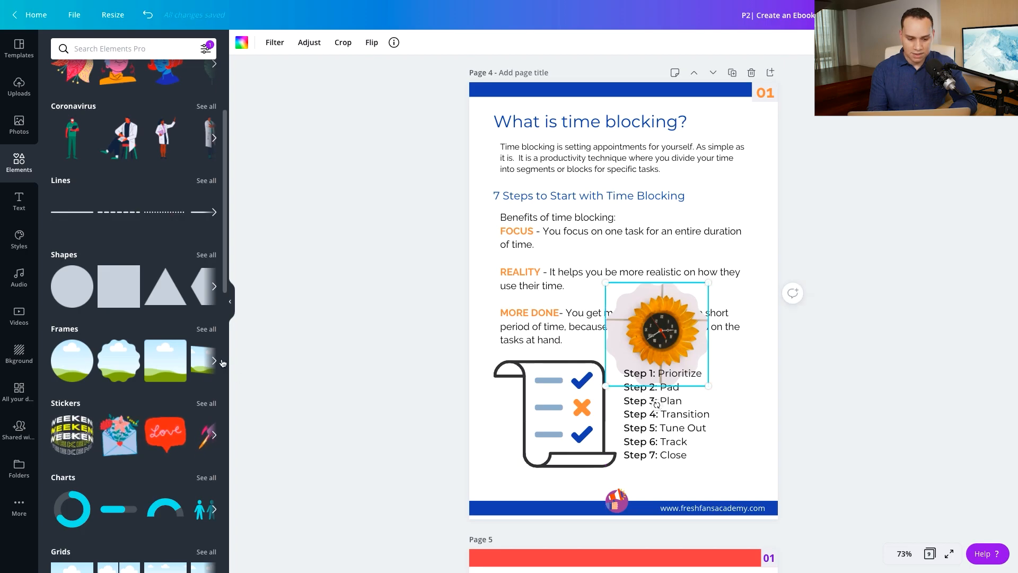
Browse the full collection of frames and add the frame made of three stacked brush strokes to page 4
{"action": "left_click", "coordinate": [215, 362]}
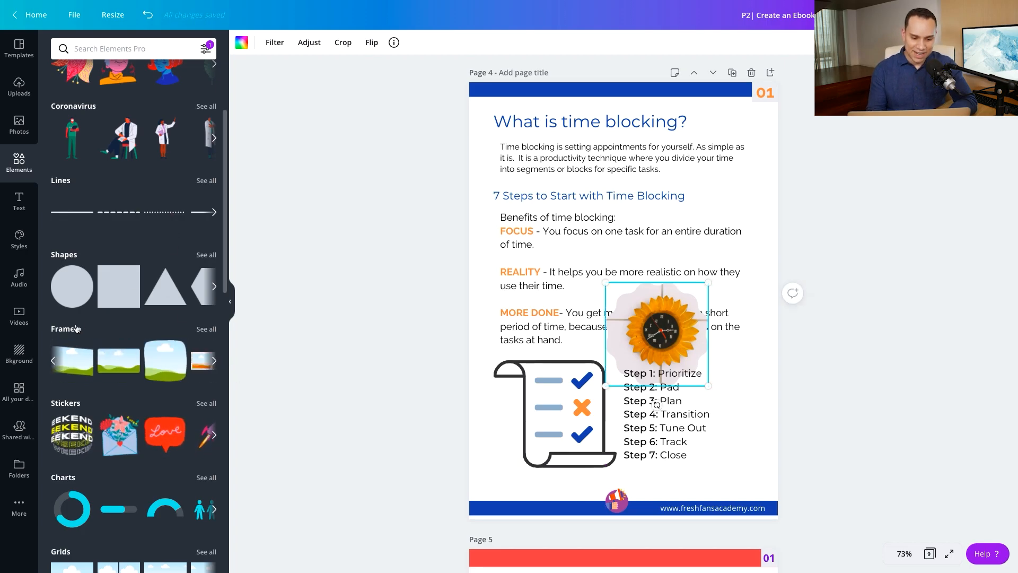
{"action": "left_click", "coordinate": [206, 330]}
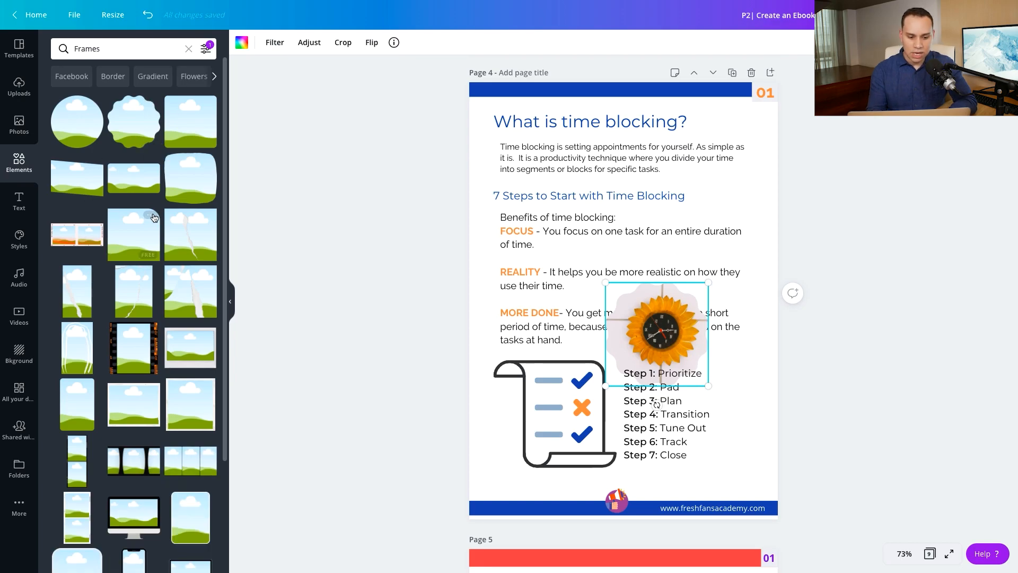
{"action": "scroll", "coordinate": [153, 217], "scroll_direction": "down", "scroll_amount": 9}
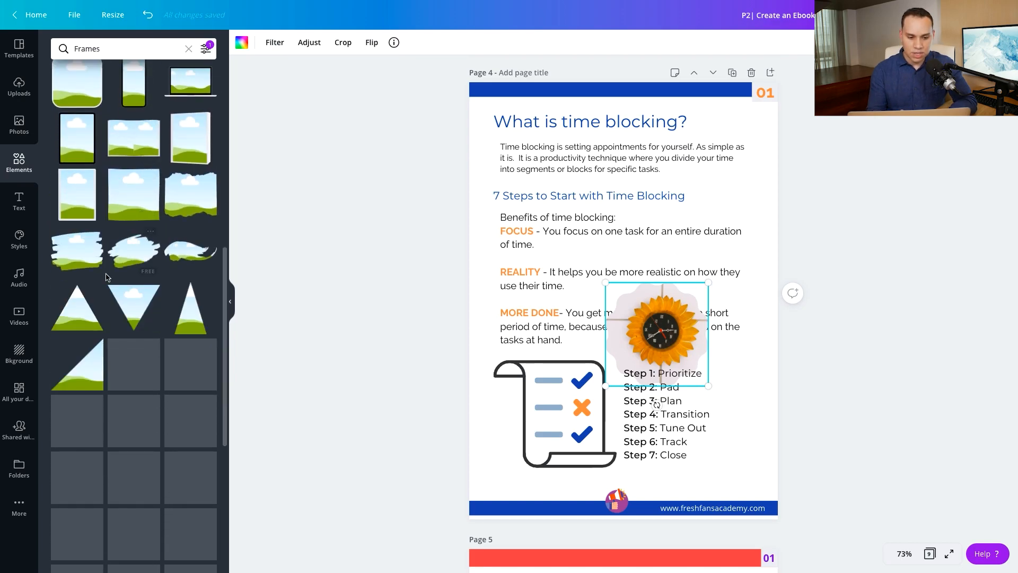
{"action": "scroll", "coordinate": [105, 268], "scroll_direction": "up", "scroll_amount": 2}
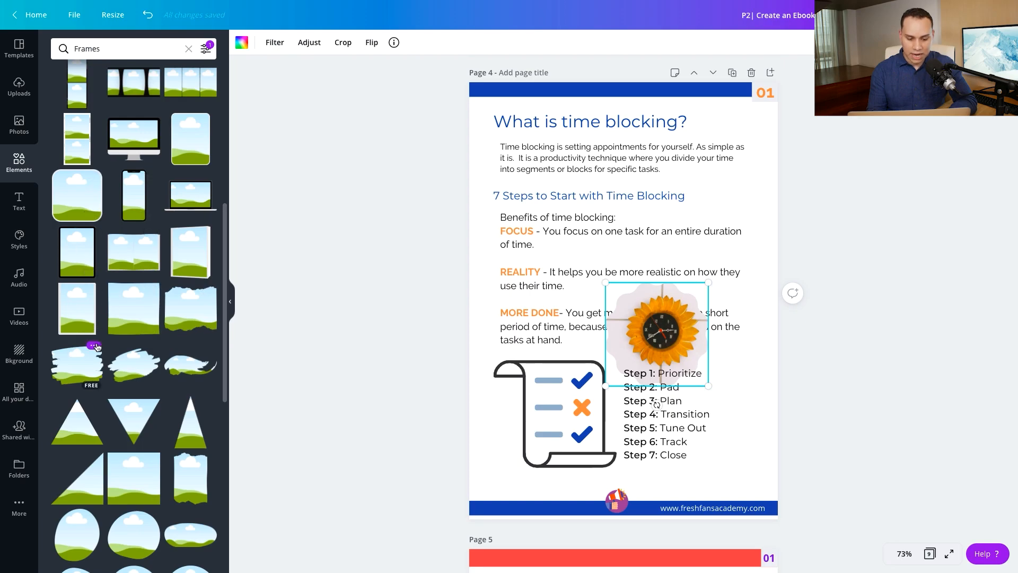
{"action": "scroll", "coordinate": [106, 350], "scroll_direction": "down", "scroll_amount": 5}
{"action": "scroll", "coordinate": [169, 370], "scroll_direction": "down", "scroll_amount": 5}
{"action": "scroll", "coordinate": [146, 281], "scroll_direction": "down", "scroll_amount": 2}
{"action": "scroll", "coordinate": [201, 244], "scroll_direction": "up", "scroll_amount": 6}
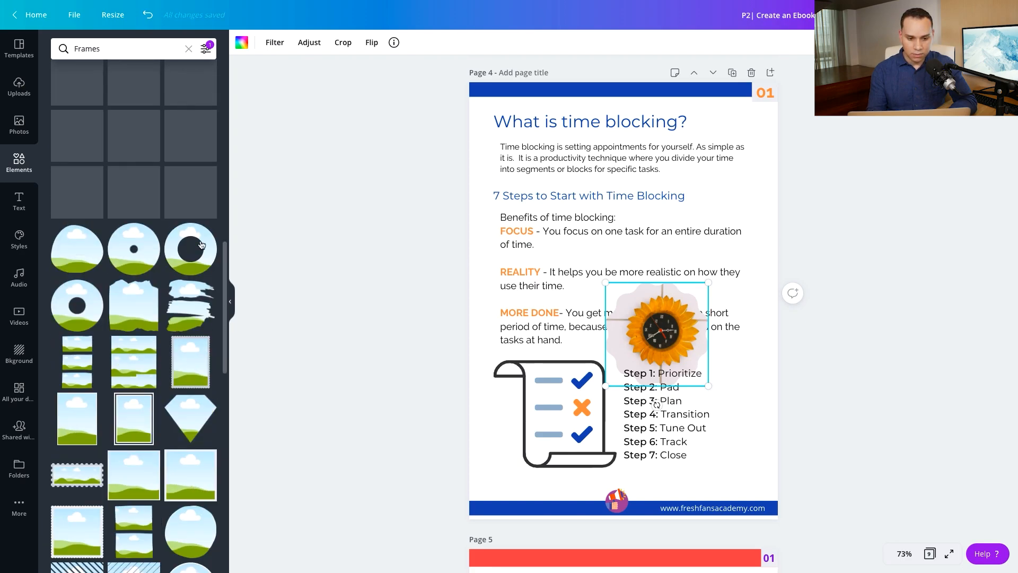
{"action": "left_click", "coordinate": [192, 306]}
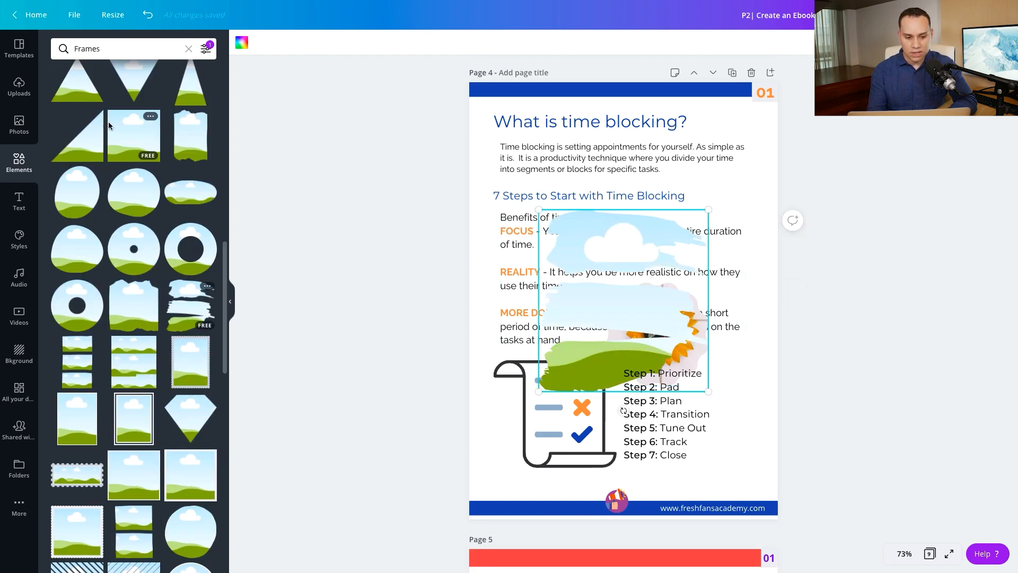
Fill the brush-stroke frame with the photo of a hand holding a clock and shrink it to a small graphic beside the page title
{"action": "left_click", "coordinate": [19, 127]}
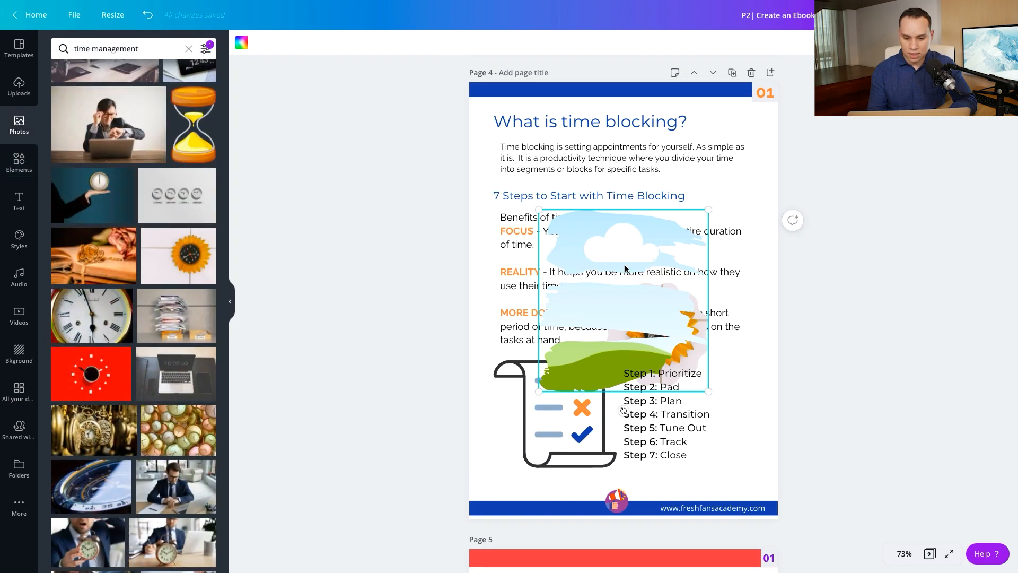
{"action": "mouse_move", "coordinate": [91, 199]}
{"action": "left_mouse_down"}
{"action": "mouse_move", "coordinate": [582, 304]}
{"action": "mouse_move", "coordinate": [693, 206]}
{"action": "left_mouse_up"}
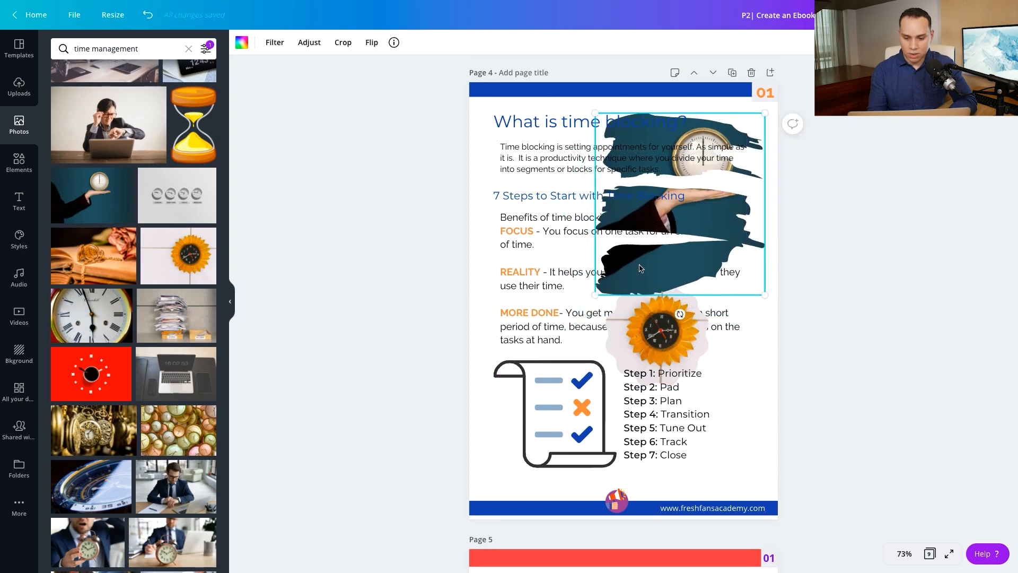
{"action": "mouse_move", "coordinate": [594, 294]}
{"action": "left_mouse_down"}
{"action": "mouse_move", "coordinate": [671, 198]}
{"action": "mouse_move", "coordinate": [752, 128]}
{"action": "mouse_move", "coordinate": [757, 135]}
{"action": "mouse_move", "coordinate": [741, 133]}
{"action": "mouse_move", "coordinate": [745, 126]}
{"action": "left_mouse_up"}
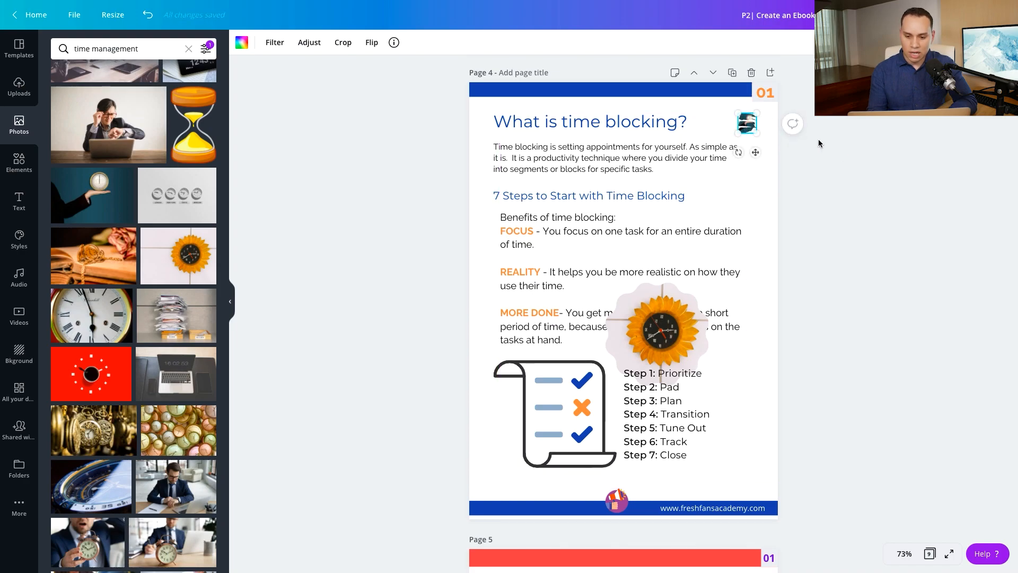
{"action": "left_click", "coordinate": [843, 155]}
Shrink the sunflower clock frame and place it beside the "7 Steps to Start with Time Blocking" heading, clear of the body text
{"action": "left_click", "coordinate": [651, 332]}
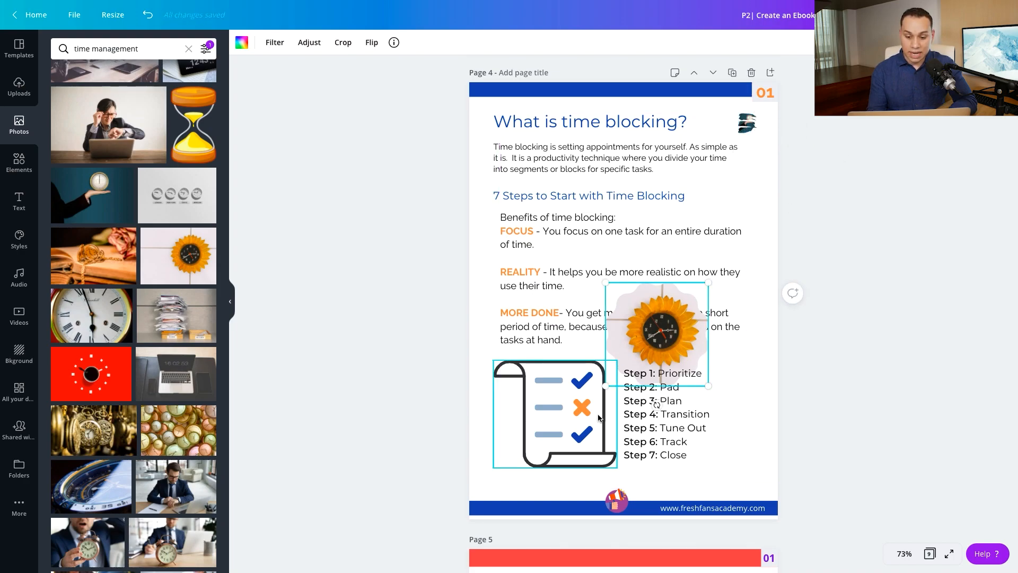
{"action": "left_click_drag", "start_coordinate": [607, 386], "coordinate": [746, 194]}
{"action": "left_click", "coordinate": [858, 217]}
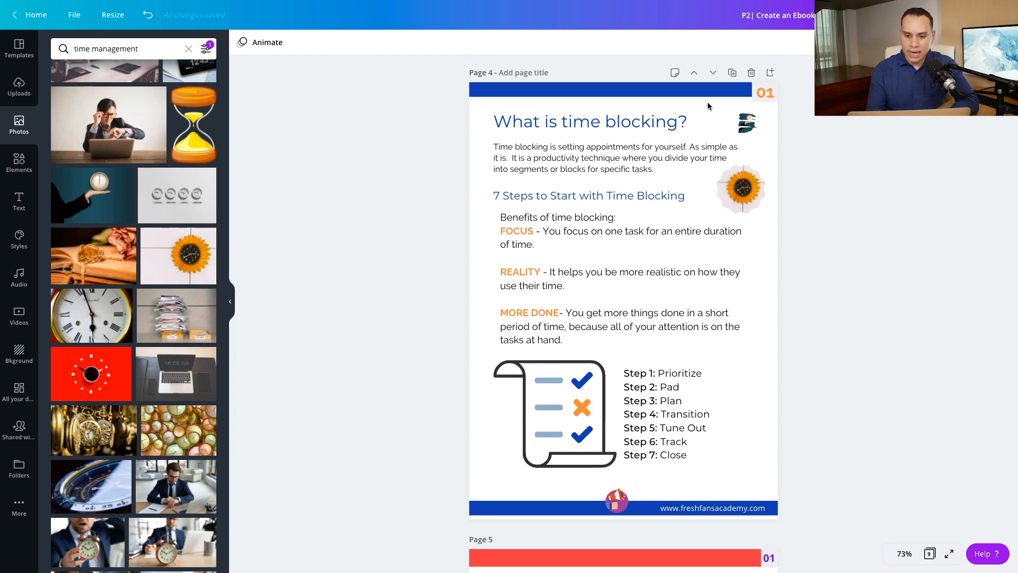
Duplicate page 4 and delete the copy's body content, keeping only its header bar, page number and footer
{"action": "left_click", "coordinate": [733, 74]}
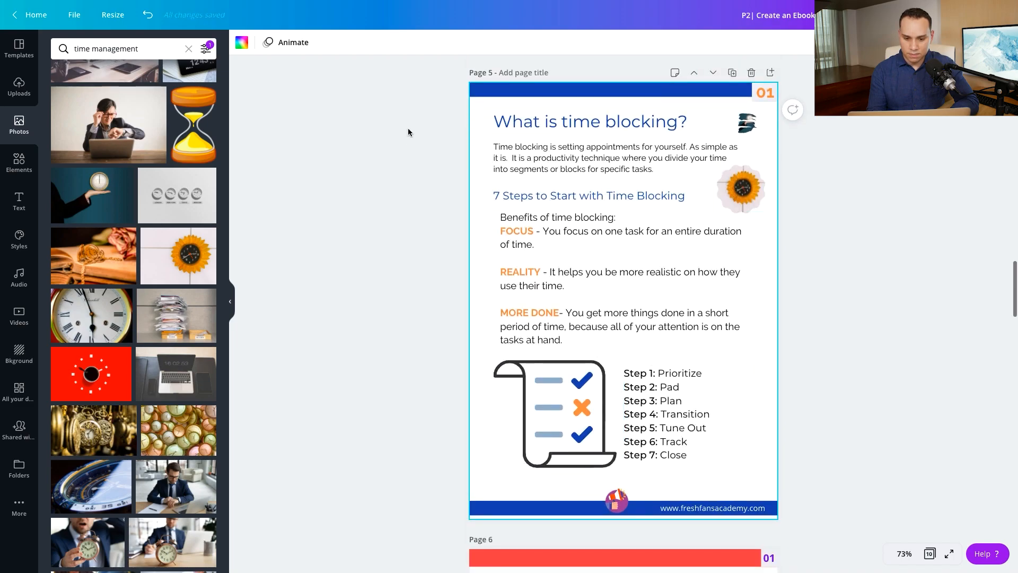
{"action": "left_click_drag", "start_coordinate": [419, 123], "coordinate": [831, 463]}
{"action": "key", "text": "Delete"}
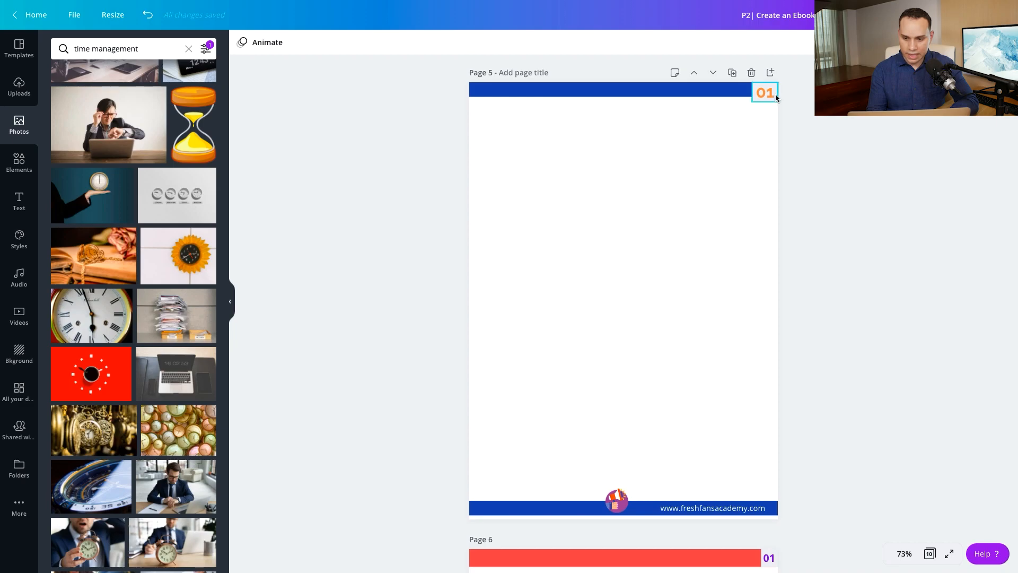
Change the page number in the header of page 5 to 02
{"action": "left_click", "coordinate": [771, 98]}
{"action": "key", "text": "Right"}
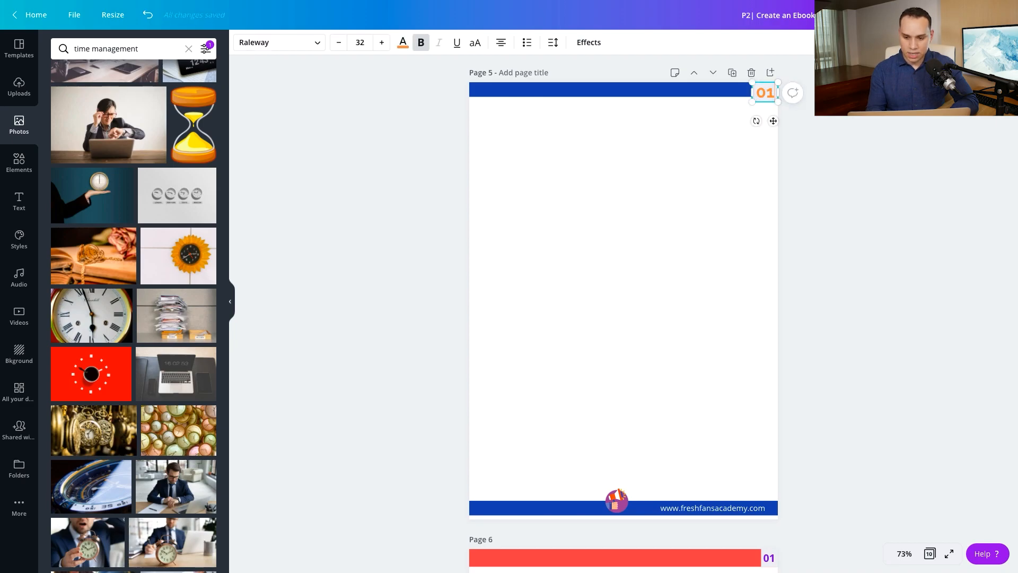
{"action": "left_click", "coordinate": [907, 205]}
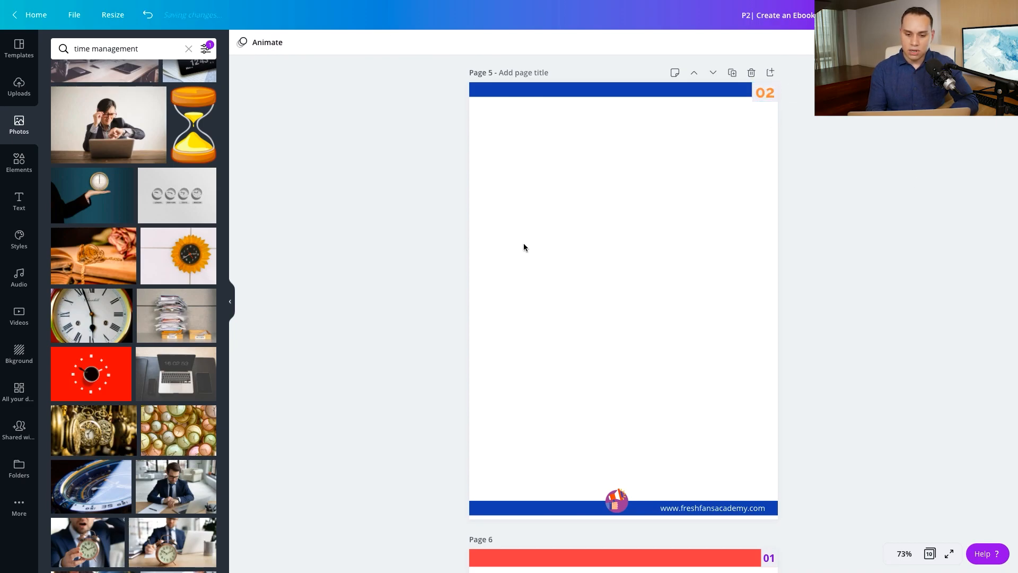
Switch to the Google Docs draft and review the ebook content from Step 1: Prioritize through Step 7: Close
{"action": "key", "text": "ctrl+Tab"}
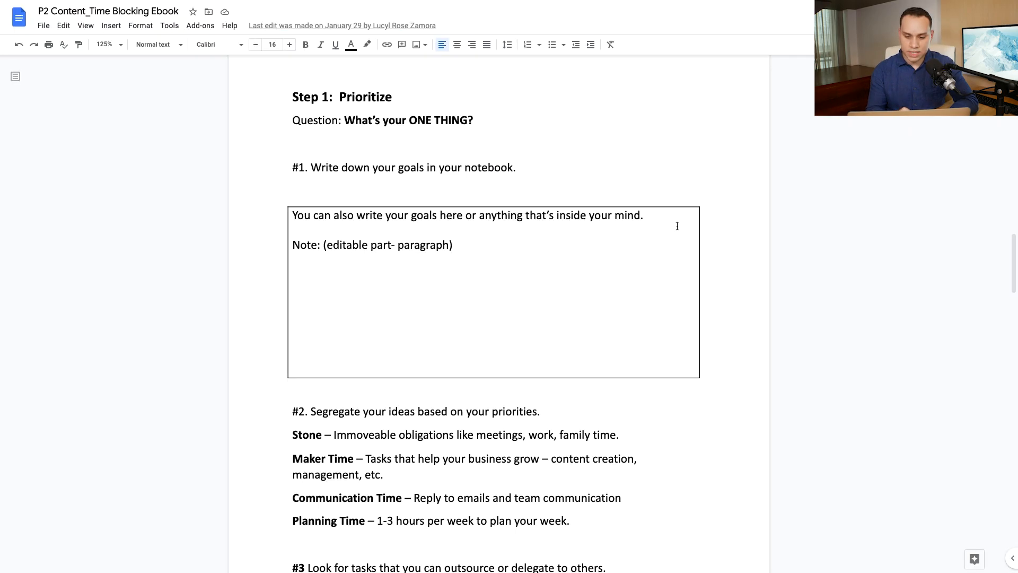
{"action": "scroll", "coordinate": [440, 134], "scroll_direction": "down", "scroll_amount": 1}
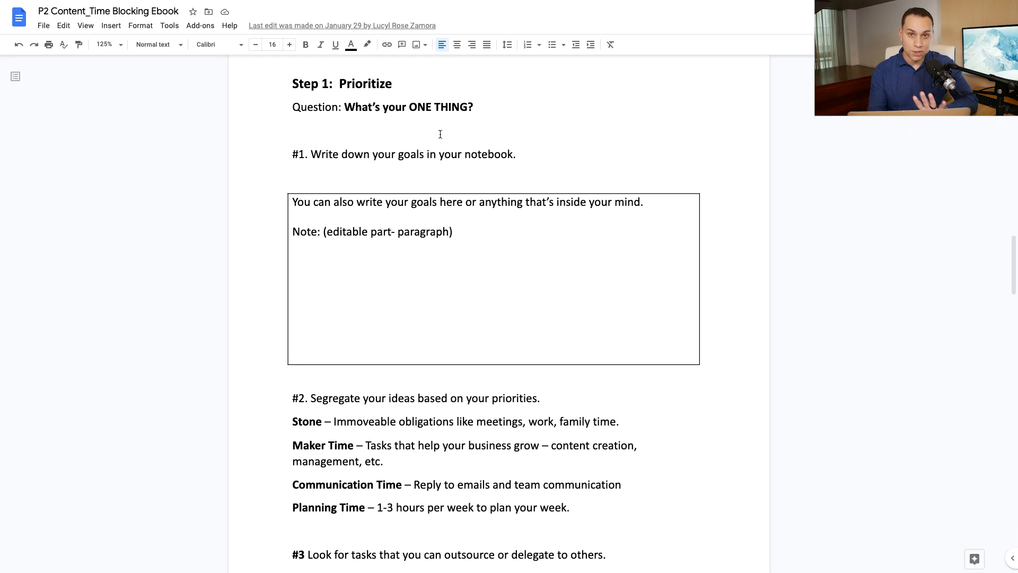
{"action": "scroll", "coordinate": [441, 134], "scroll_direction": "down", "scroll_amount": 10}
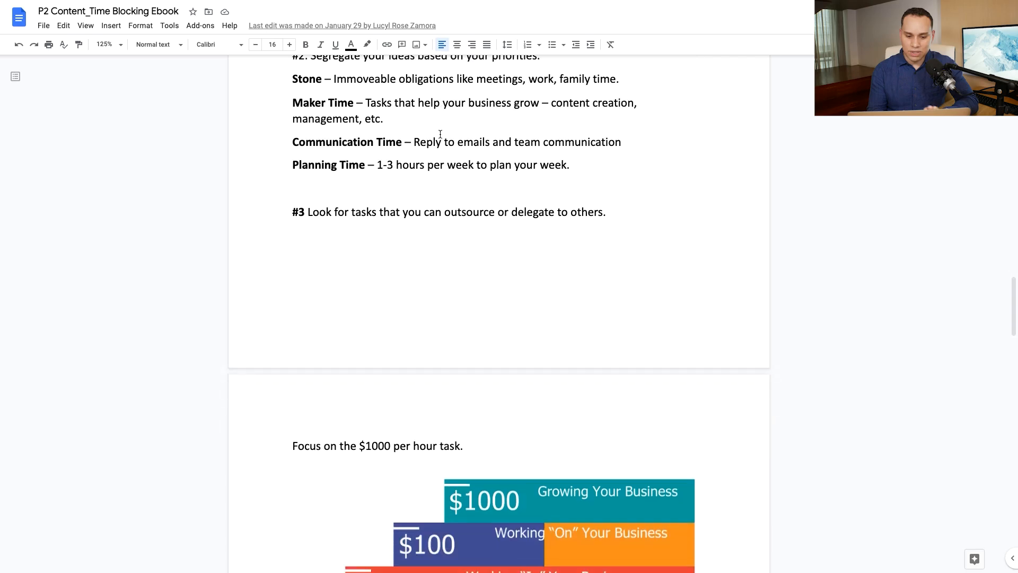
{"action": "scroll", "coordinate": [440, 134], "scroll_direction": "down", "scroll_amount": 11}
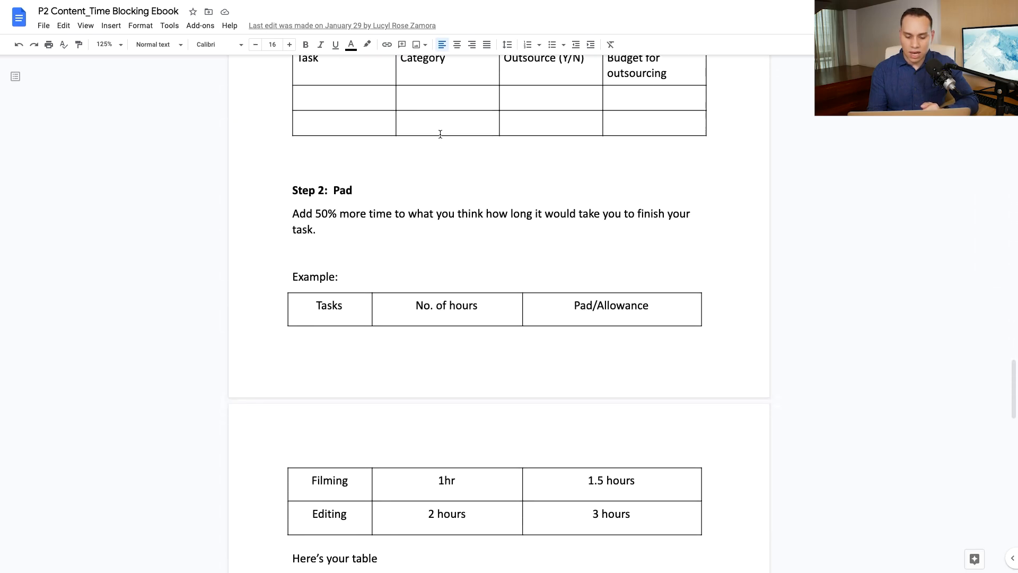
{"action": "scroll", "coordinate": [440, 134], "scroll_direction": "down", "scroll_amount": 6}
{"action": "scroll", "coordinate": [480, 239], "scroll_direction": "down", "scroll_amount": 13}
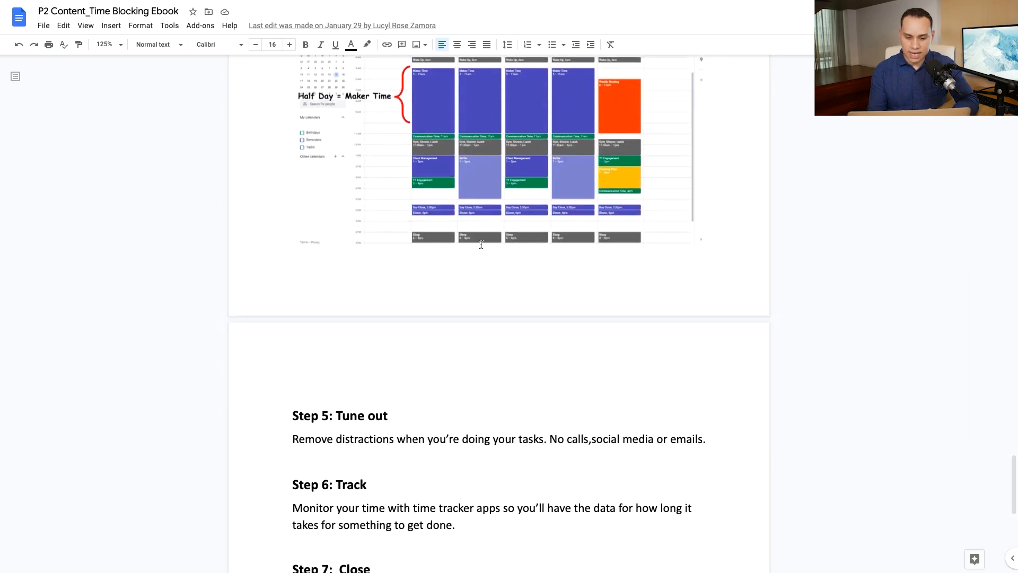
{"action": "scroll", "coordinate": [481, 244], "scroll_direction": "down", "scroll_amount": 3}
{"action": "scroll", "coordinate": [480, 228], "scroll_direction": "up", "scroll_amount": 14}
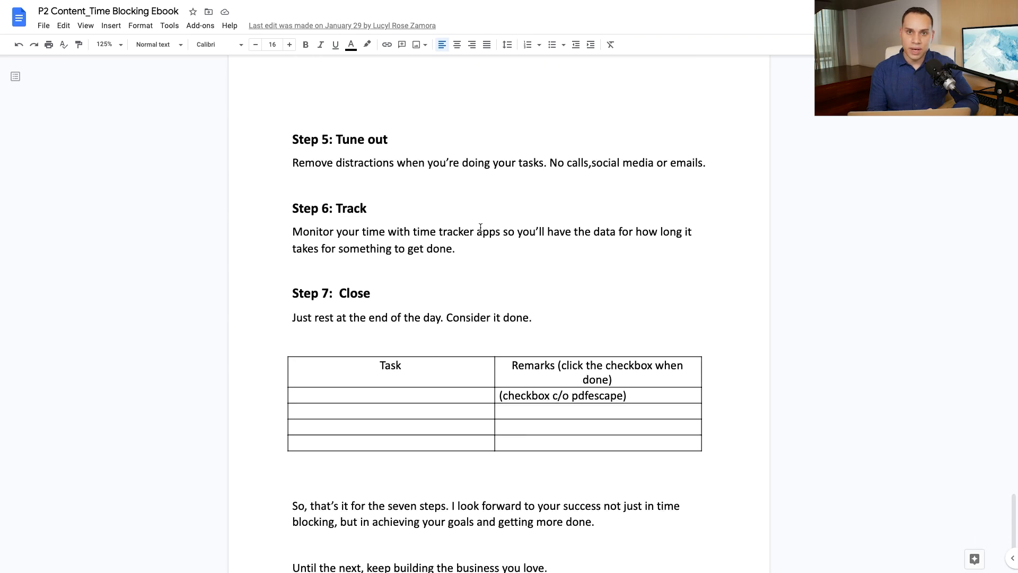
{"action": "scroll", "coordinate": [480, 228], "scroll_direction": "up", "scroll_amount": 8}
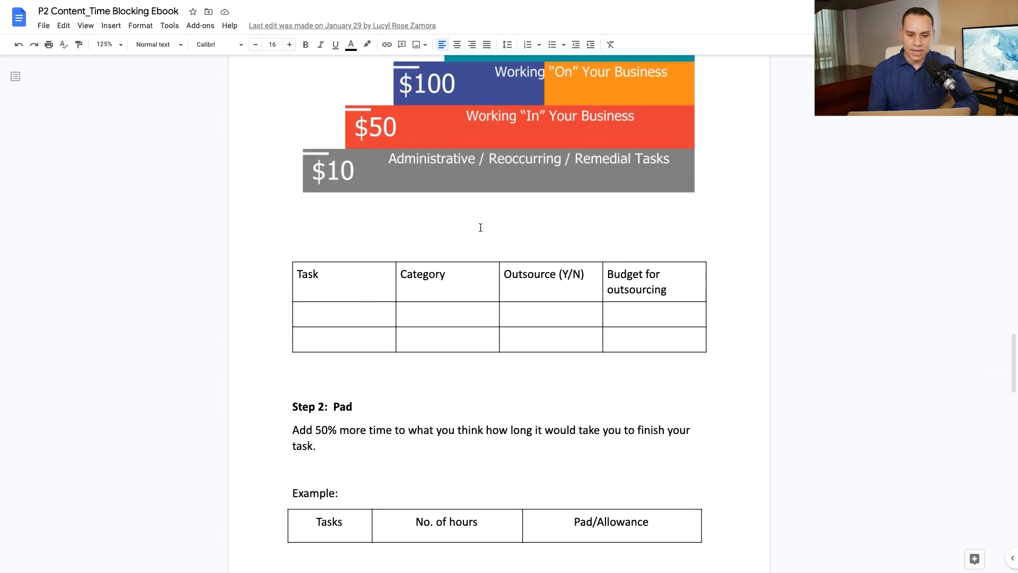
{"action": "scroll", "coordinate": [481, 228], "scroll_direction": "up", "scroll_amount": 5}
{"action": "scroll", "coordinate": [480, 228], "scroll_direction": "up", "scroll_amount": 10}
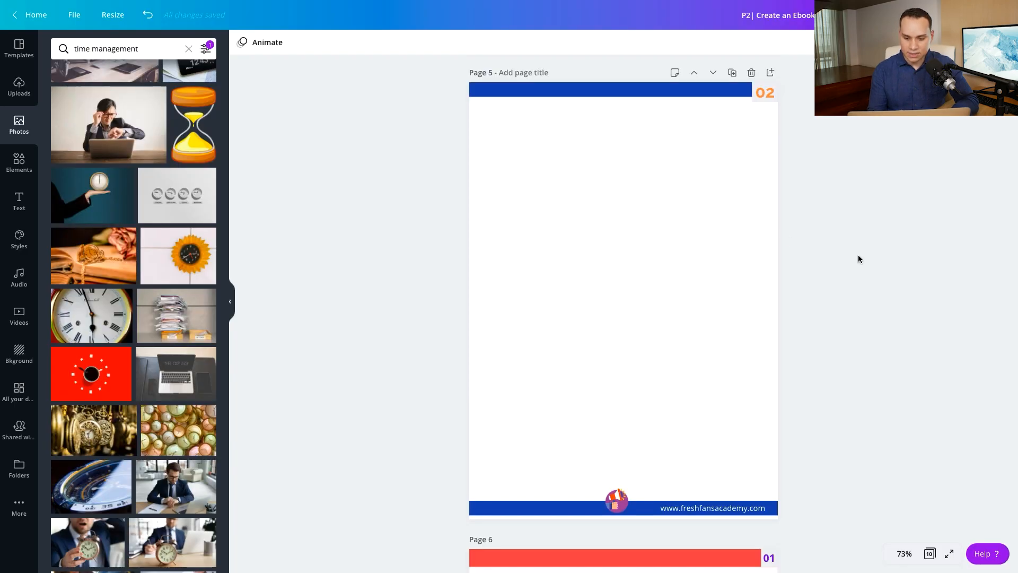
Switch back to Canva and review the layout of the prepared content pages 6 through 10
{"action": "scroll", "coordinate": [858, 258], "scroll_direction": "down", "scroll_amount": 2}
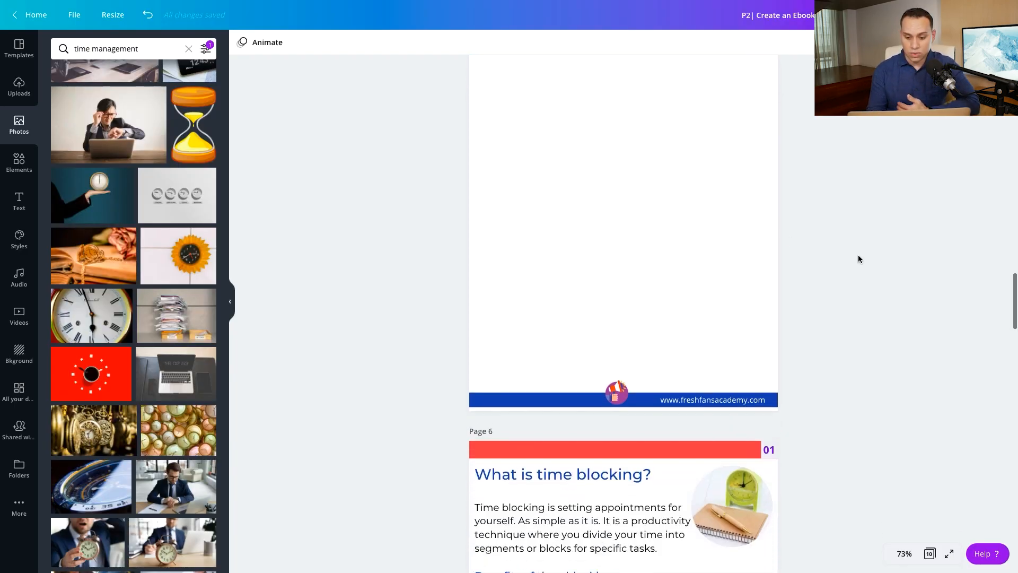
{"action": "scroll", "coordinate": [858, 259], "scroll_direction": "down", "scroll_amount": 4}
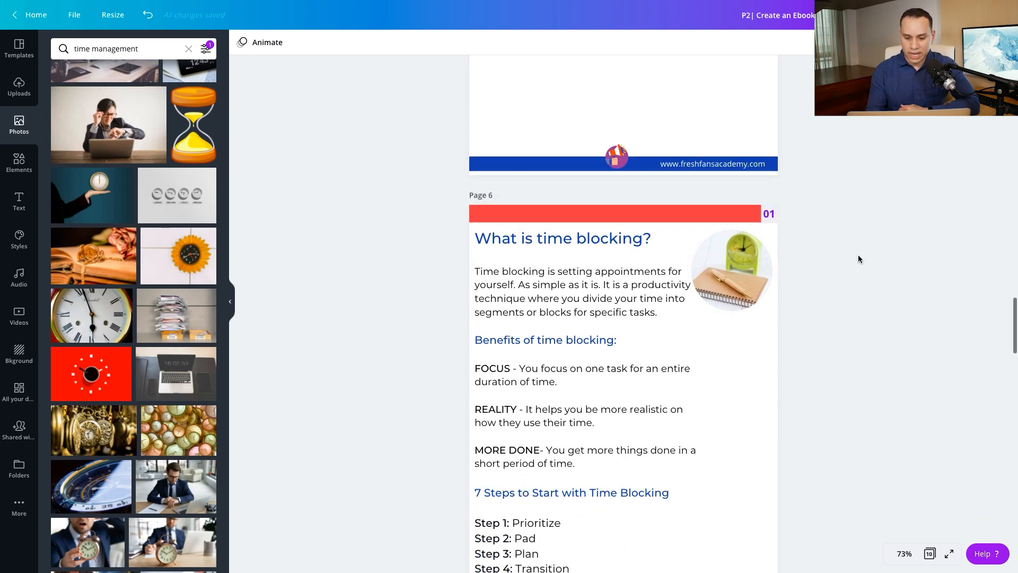
{"action": "scroll", "coordinate": [858, 258], "scroll_direction": "down", "scroll_amount": 3}
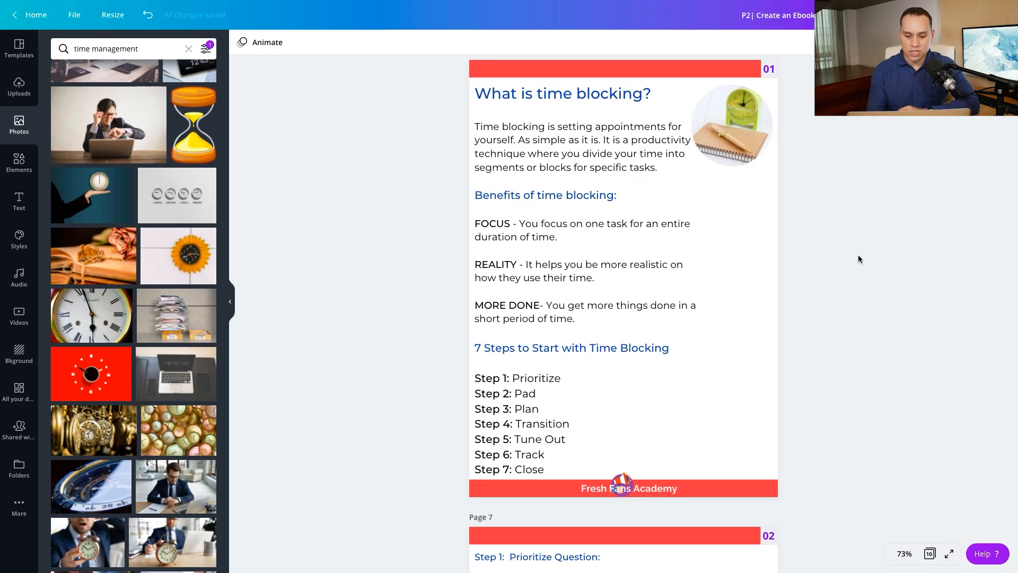
{"action": "scroll", "coordinate": [857, 256], "scroll_direction": "down", "scroll_amount": 10}
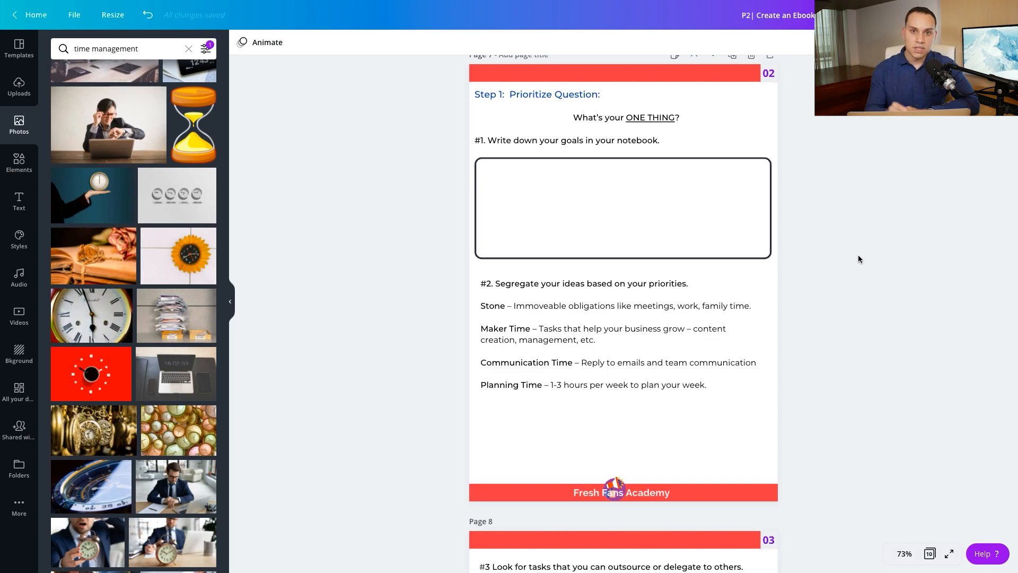
{"action": "scroll", "coordinate": [858, 257], "scroll_direction": "down", "scroll_amount": 5}
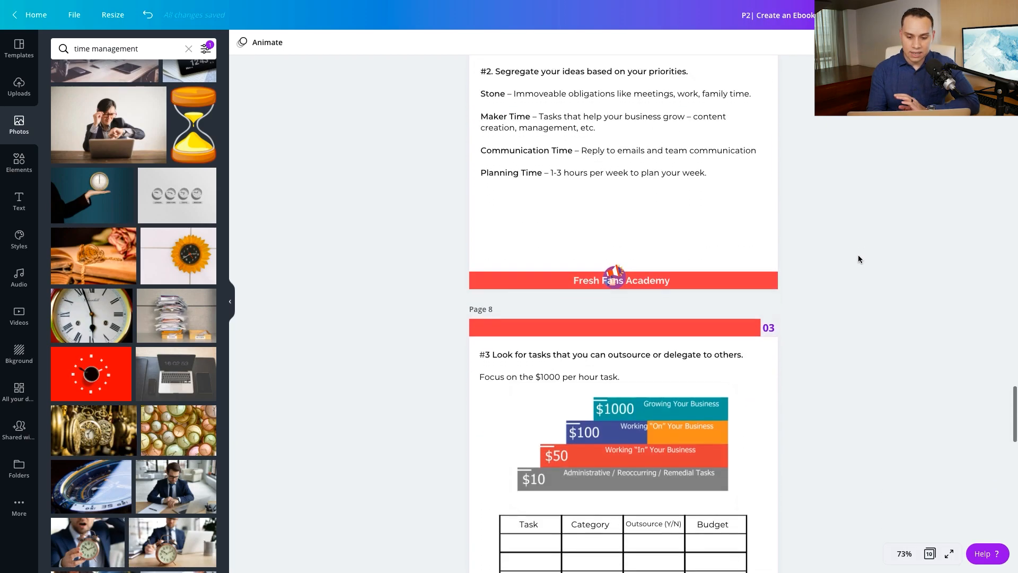
{"action": "scroll", "coordinate": [858, 255], "scroll_direction": "down", "scroll_amount": 3}
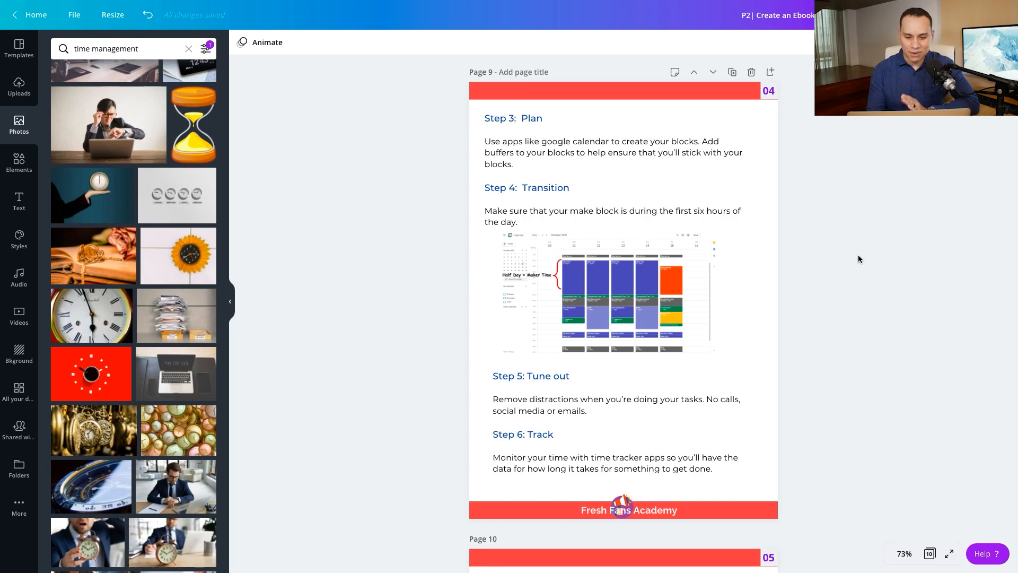
{"action": "scroll", "coordinate": [858, 258], "scroll_direction": "down", "scroll_amount": 10}
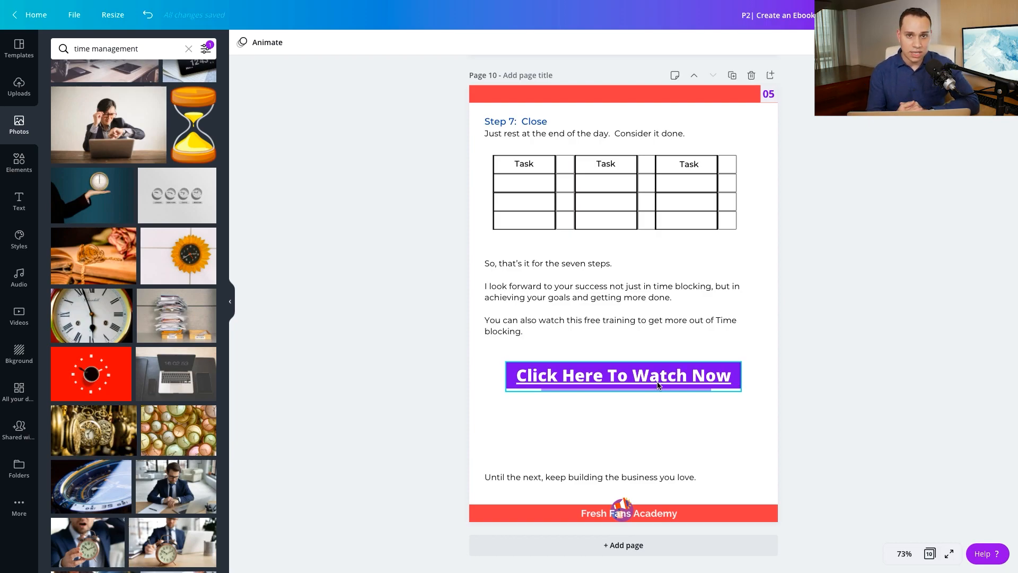
Move the "Click Here To Watch Now" text on page 10 off its purple bar, placing it just below as a separate element
{"action": "double_click", "coordinate": [614, 378]}
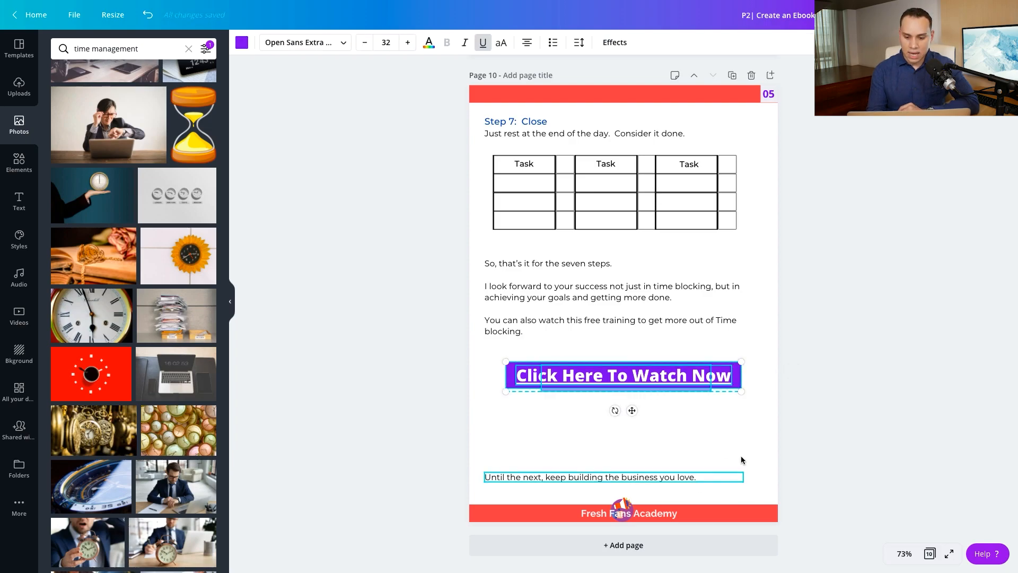
{"action": "left_click", "coordinate": [833, 399]}
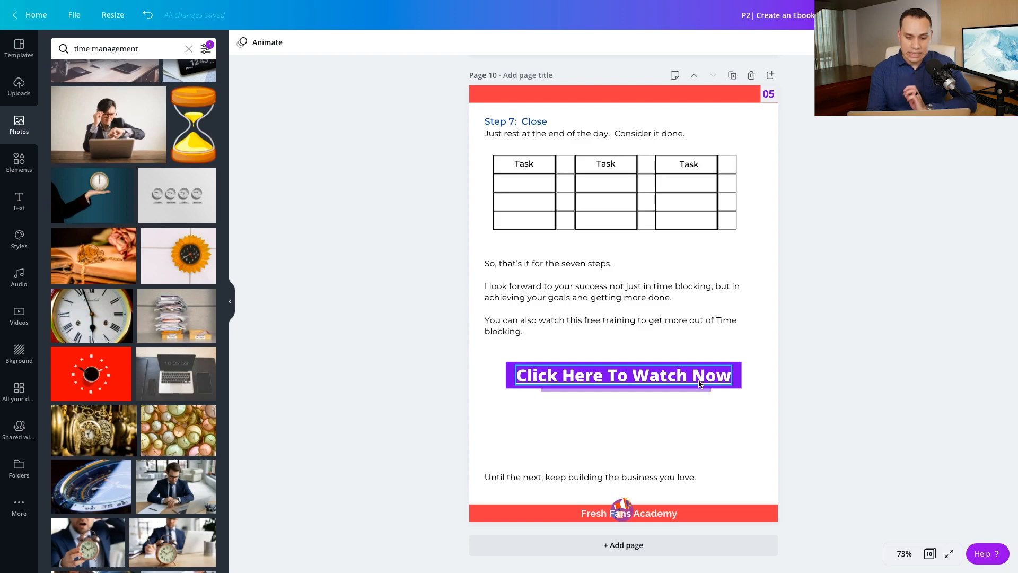
{"action": "left_click_drag", "start_coordinate": [675, 379], "coordinate": [676, 417]}
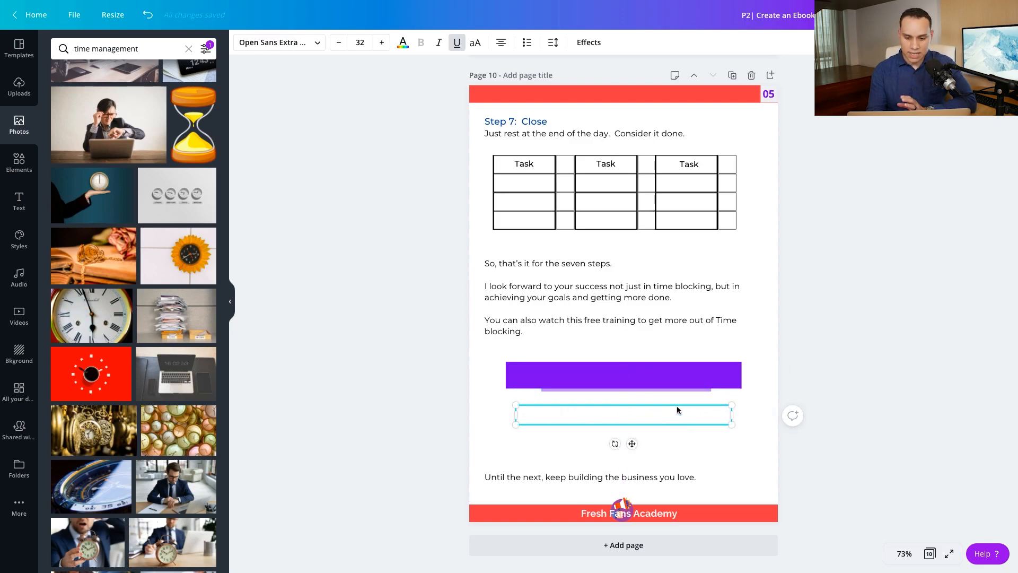
{"action": "left_click", "coordinate": [722, 377]}
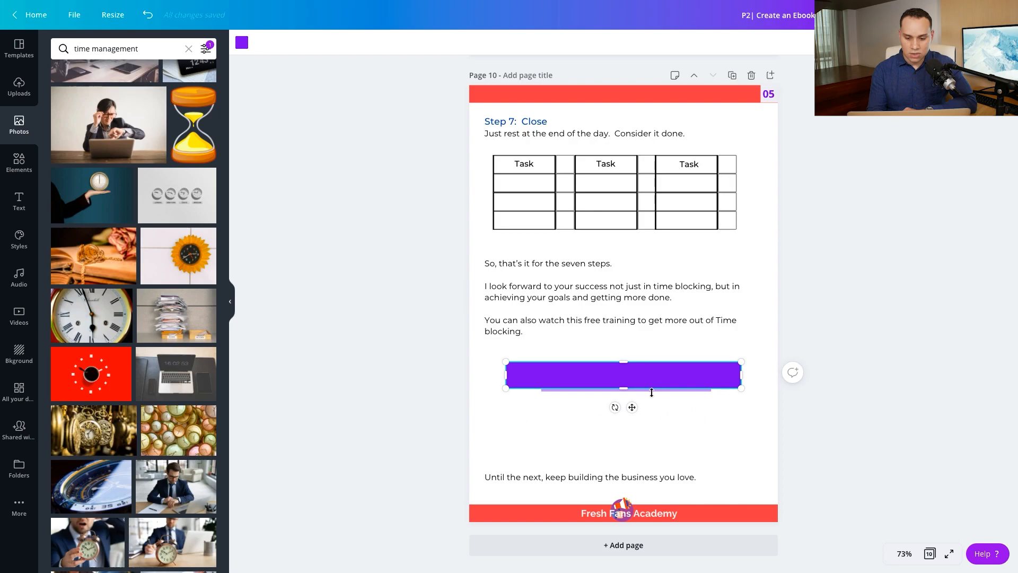
{"action": "left_click", "coordinate": [574, 408]}
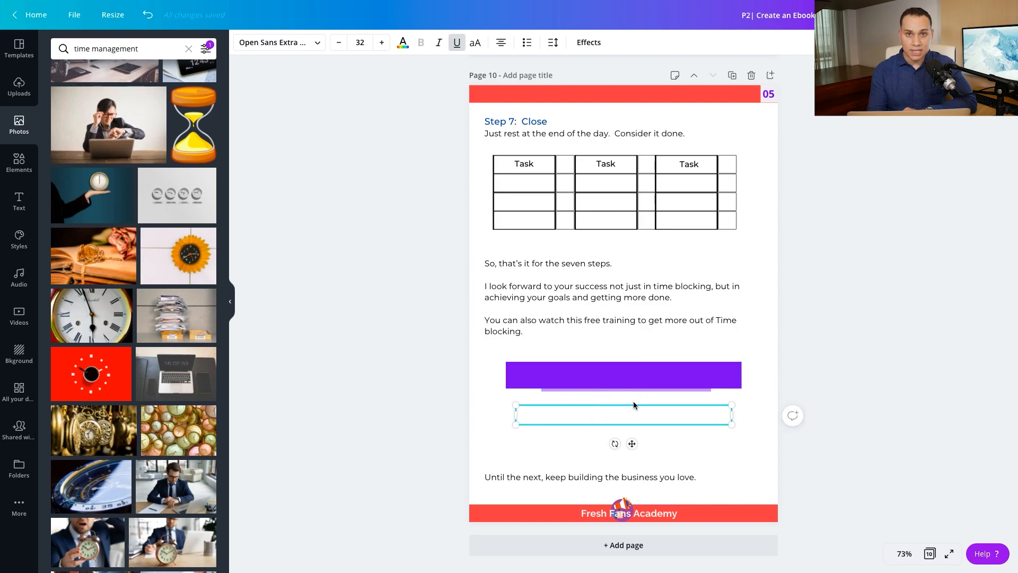
Move the "Click Here To Watch Now" text on page 10 back onto its purple bar and deselect it
{"action": "left_click_drag", "start_coordinate": [644, 414], "coordinate": [645, 374]}
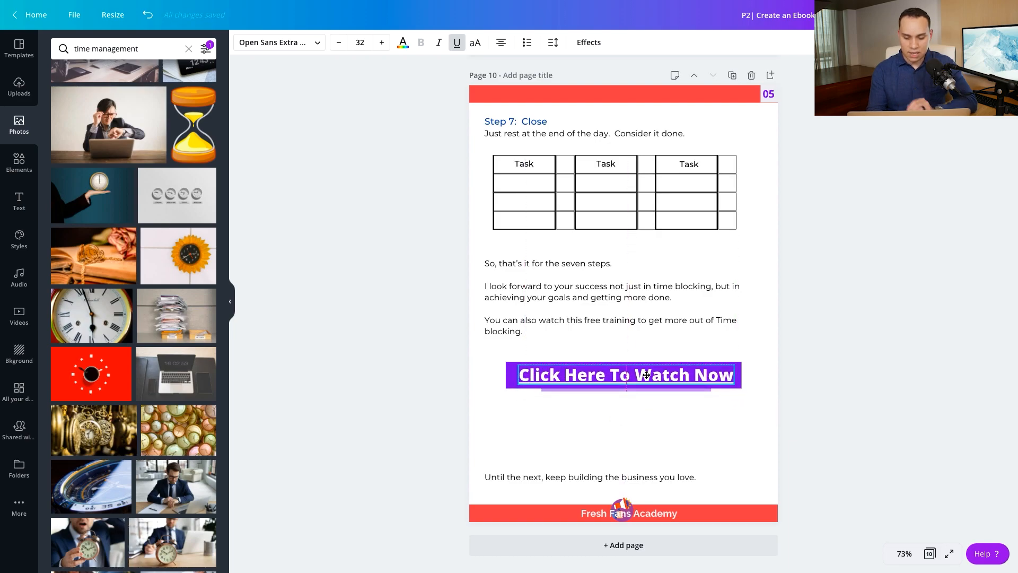
{"action": "left_click", "coordinate": [556, 432]}
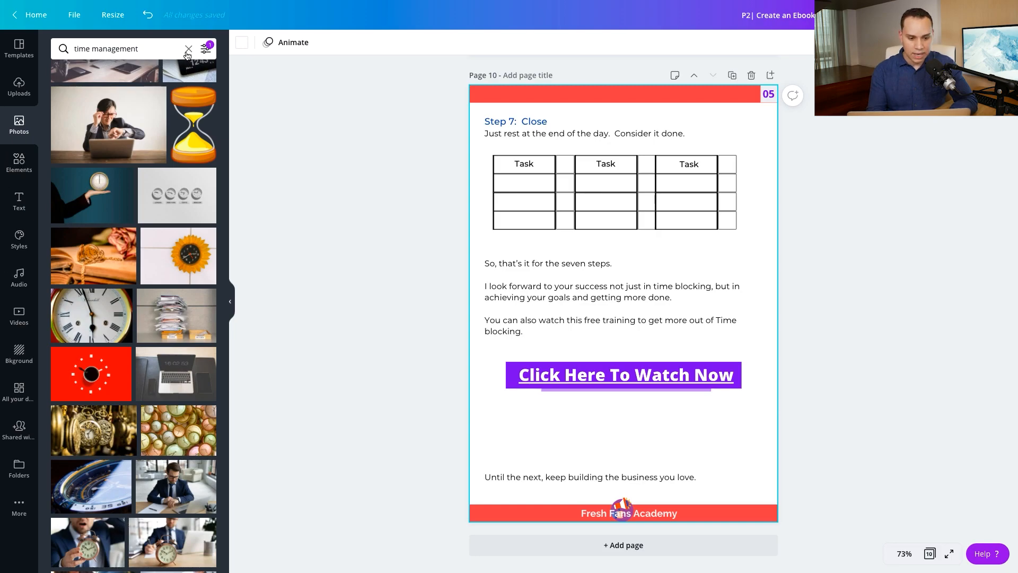
Add a purple square shape to page 10, flatten it into a rectangle and centre it below the existing button
{"action": "left_click", "coordinate": [21, 170]}
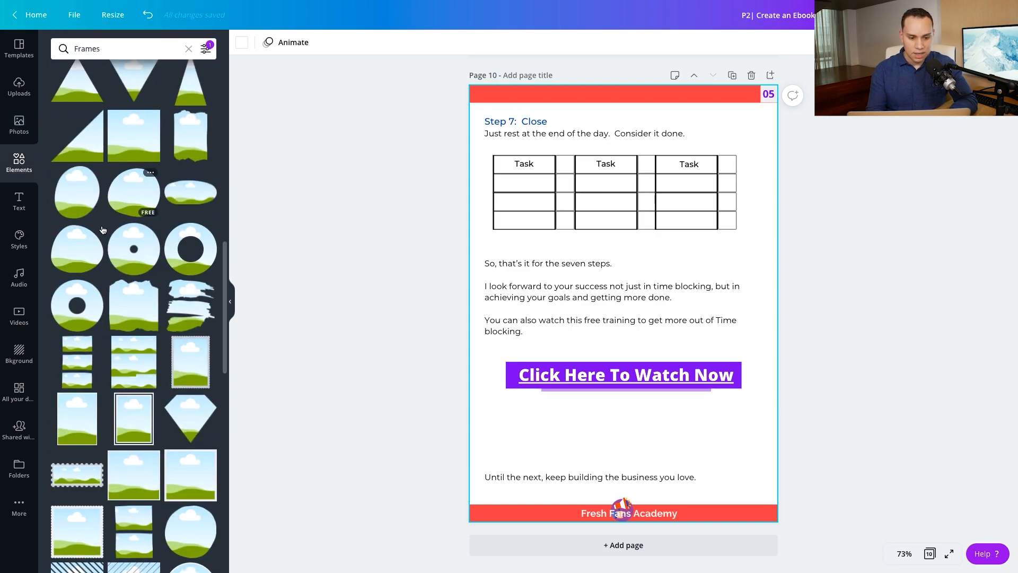
{"action": "left_click", "coordinate": [189, 49]}
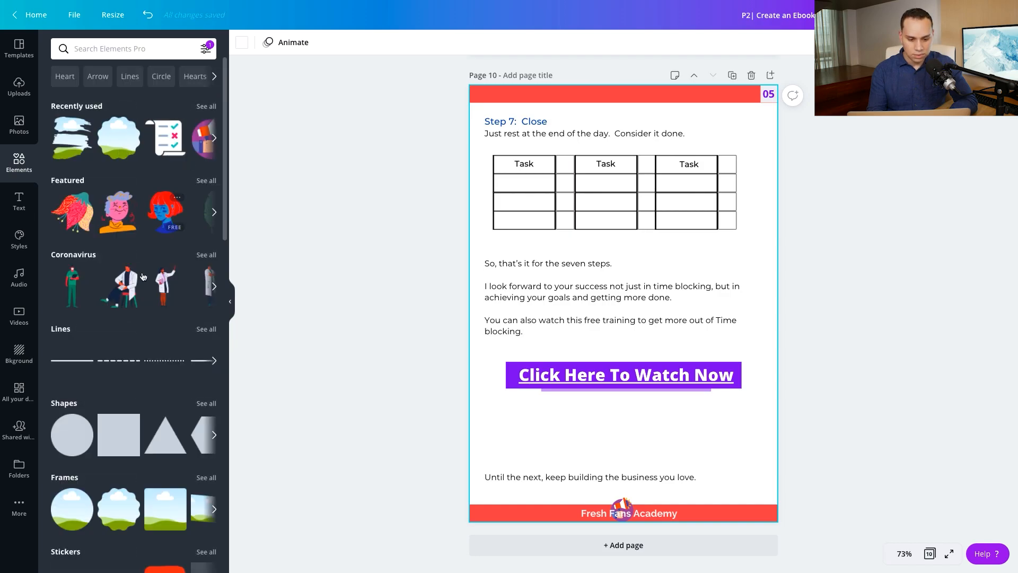
{"action": "left_click", "coordinate": [113, 448]}
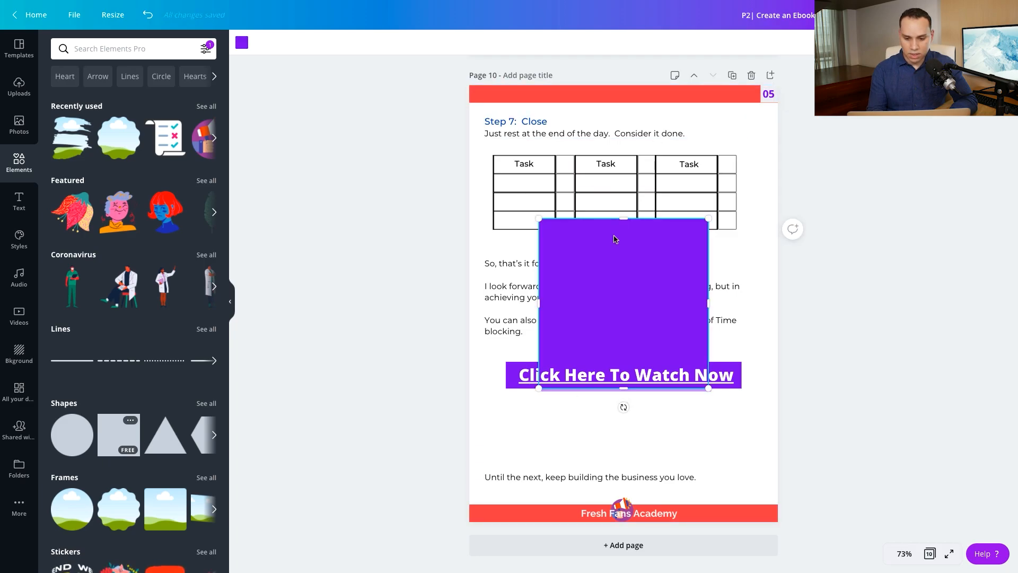
{"action": "left_click_drag", "start_coordinate": [624, 254], "coordinate": [627, 413]}
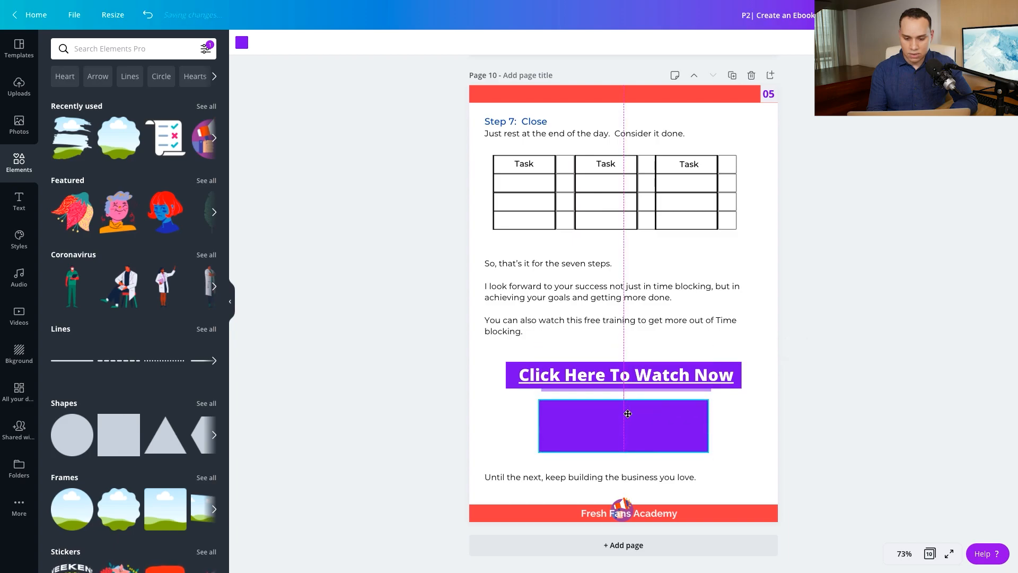
Duplicate the button text onto the new purple rectangle, shorten it to "Click Here" and slim the rectangle around it
{"action": "left_click", "coordinate": [663, 376]}
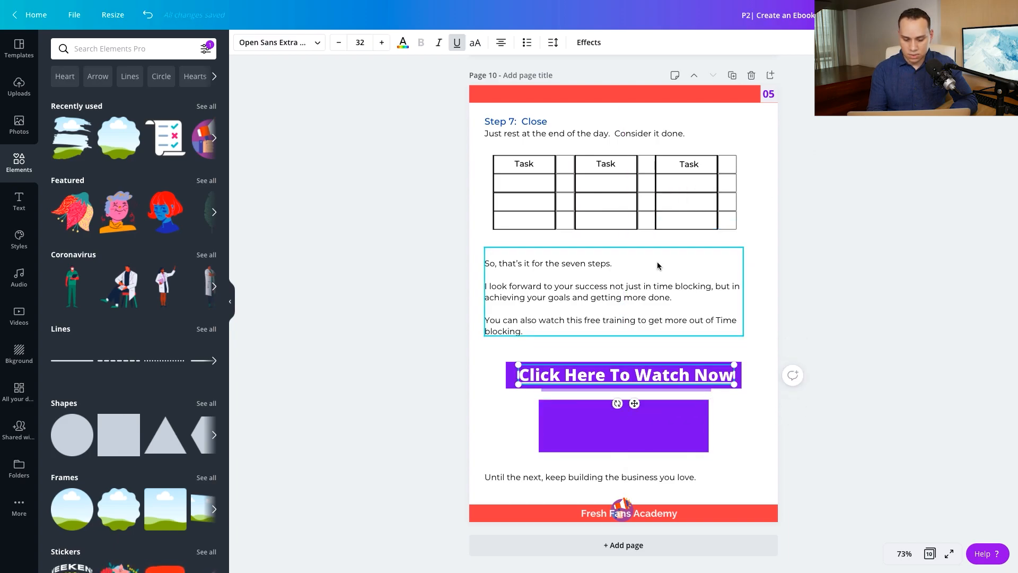
{"action": "key", "text": "ctrl+d"}
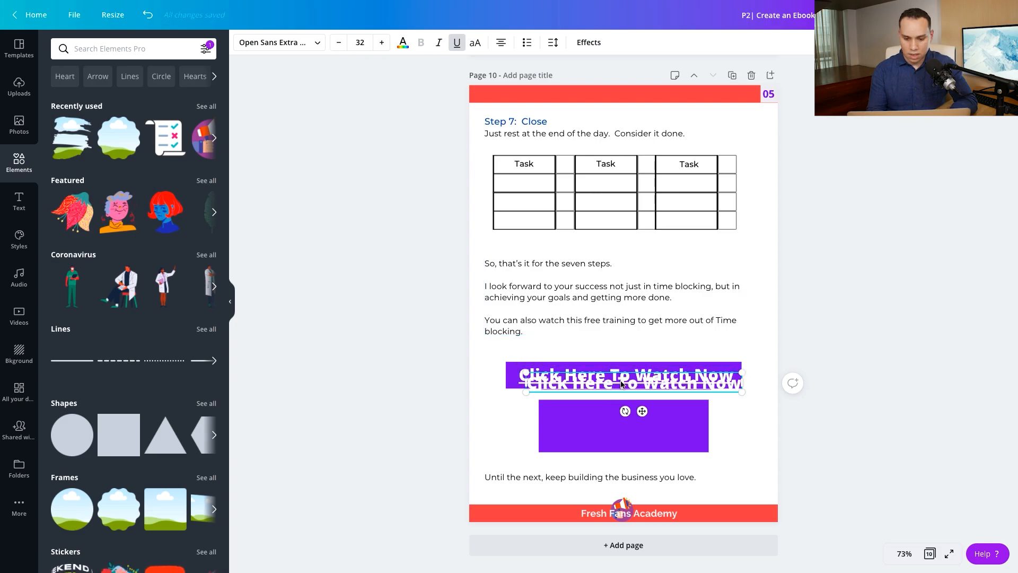
{"action": "left_click_drag", "start_coordinate": [621, 384], "coordinate": [732, 425]}
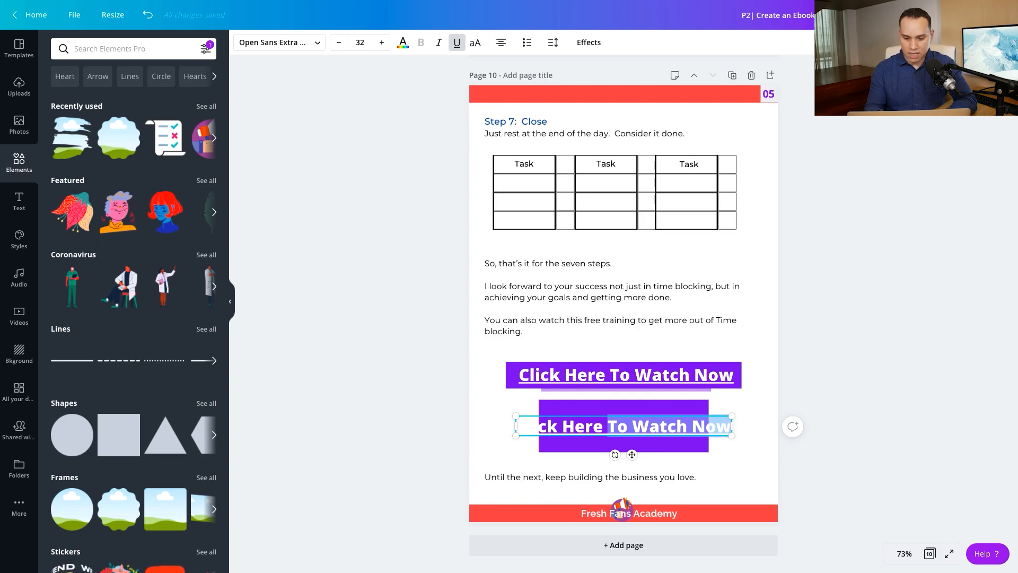
{"action": "key", "text": "BackSpace"}
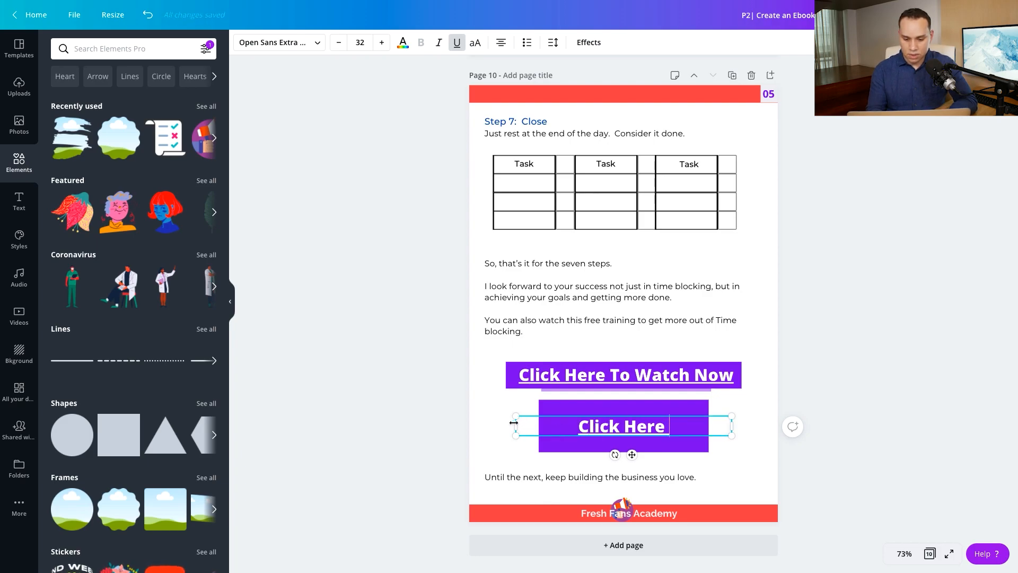
{"action": "left_click", "coordinate": [599, 450]}
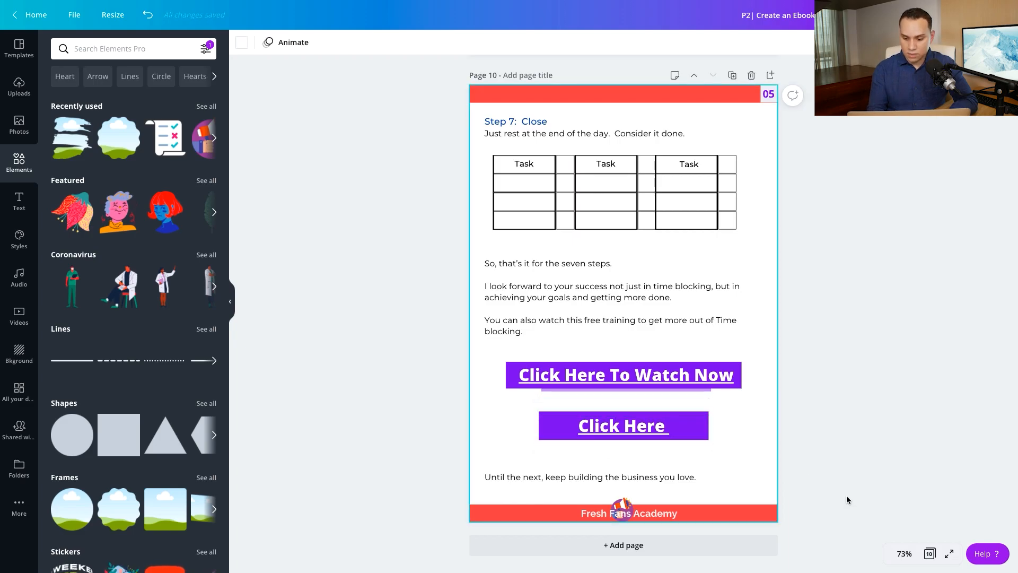
Duplicate the "Click Here" button's purple rectangle and reduce the copy's opacity to make a pale purple shadow
{"action": "left_click", "coordinate": [903, 552]}
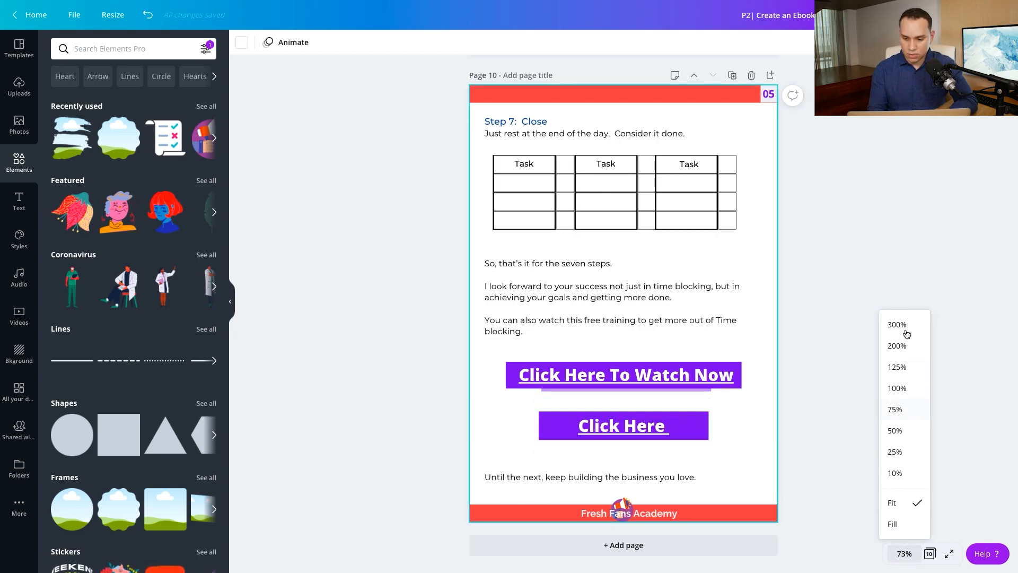
{"action": "left_click", "coordinate": [905, 388]}
{"action": "scroll", "coordinate": [547, 392], "scroll_direction": "down", "scroll_amount": 1}
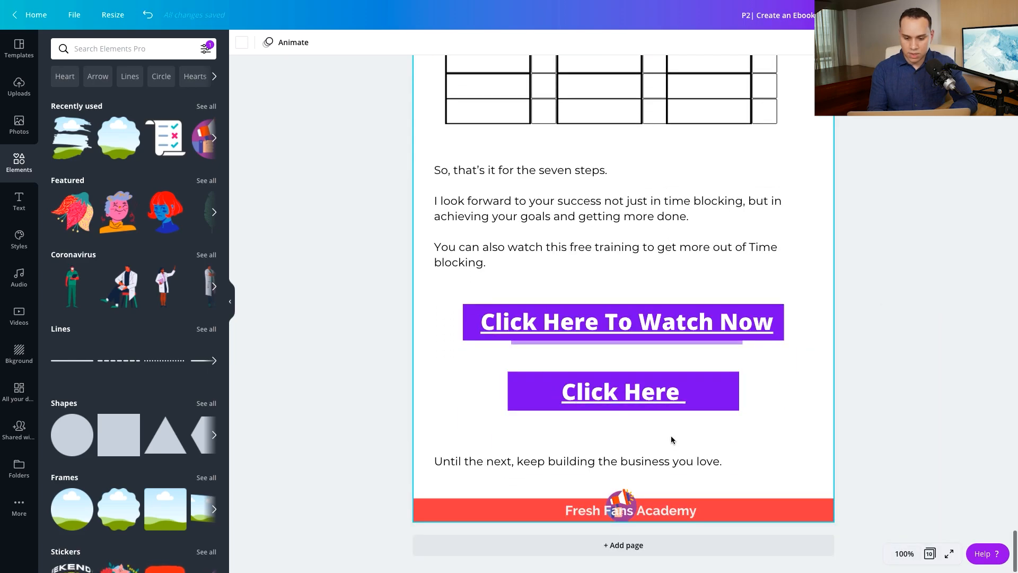
{"action": "left_click", "coordinate": [661, 376]}
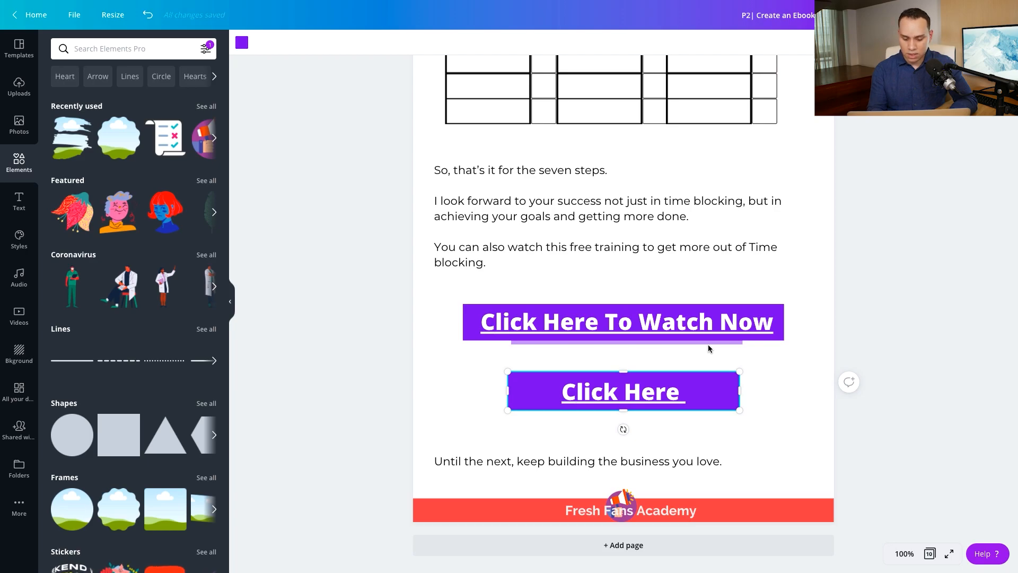
{"action": "key", "text": "ctrl+d"}
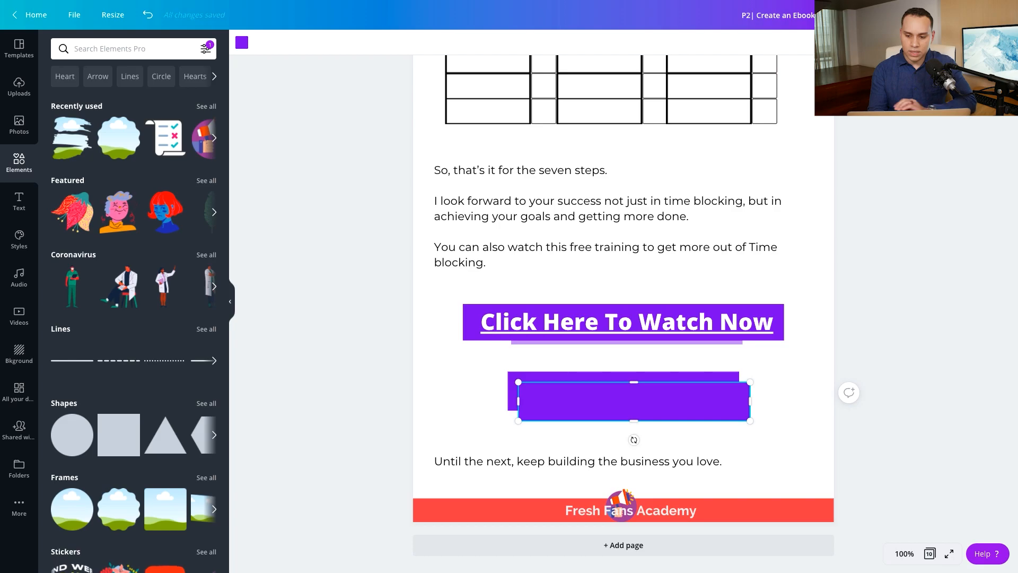
{"action": "left_click_drag", "start_coordinate": [900, 75], "coordinate": [854, 75]}
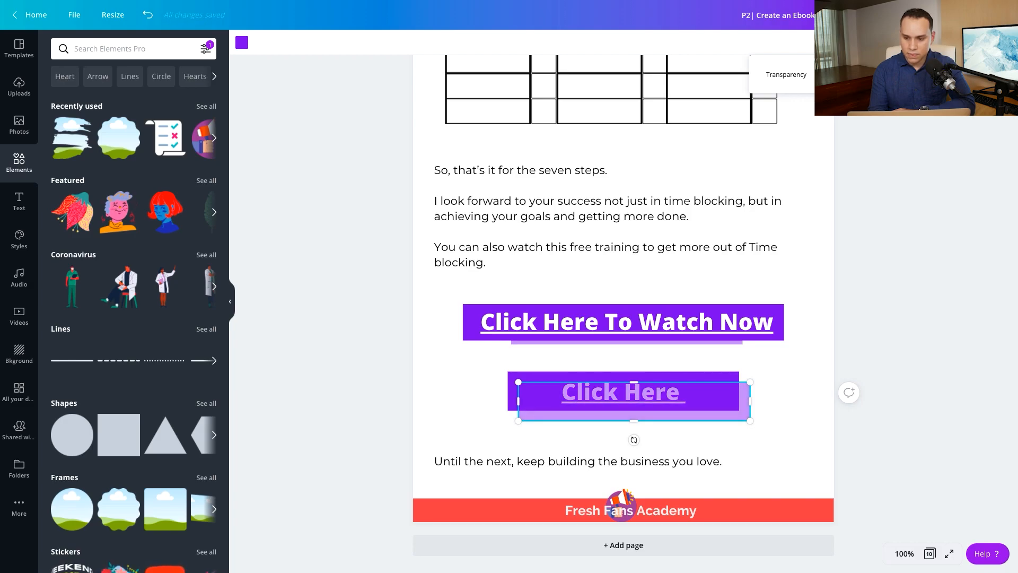
Send the pale copy behind the "Click Here" button and offset it slightly down and to the right as a shadow
{"action": "left_click", "coordinate": [870, 42]}
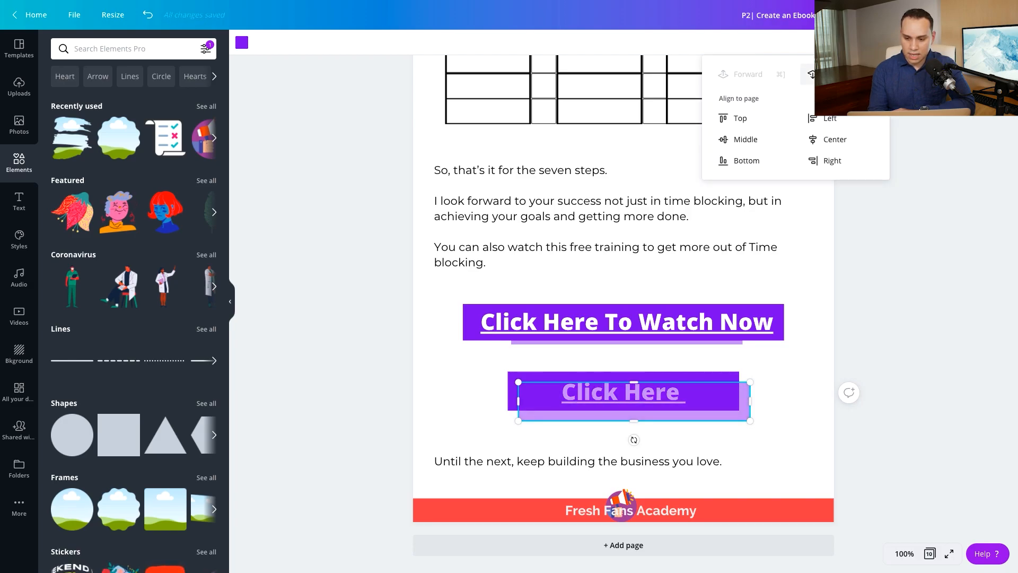
{"action": "left_click", "coordinate": [840, 74]}
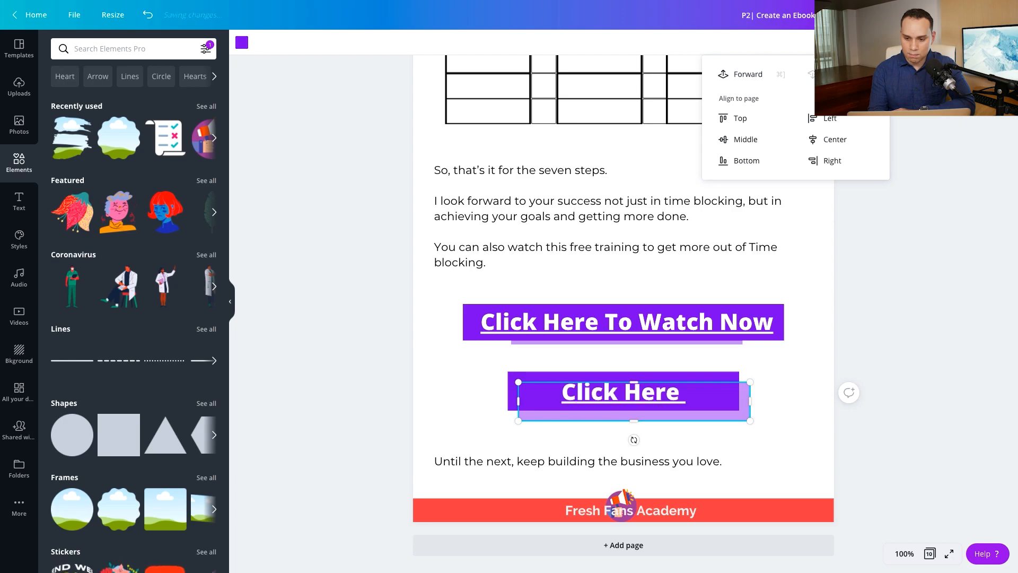
{"action": "left_click", "coordinate": [779, 438]}
{"action": "left_click_drag", "start_coordinate": [745, 415], "coordinate": [741, 412]}
{"action": "left_click", "coordinate": [726, 405]}
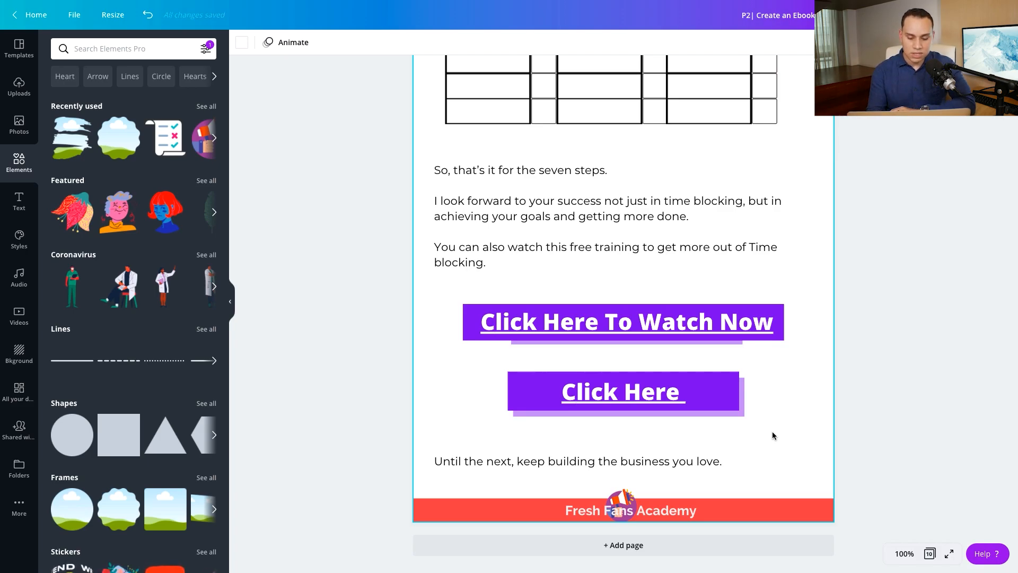
Group the "Click Here" text, rectangle and shadow into one button, and open its link entry without adding an address
{"action": "left_click_drag", "start_coordinate": [711, 408], "coordinate": [488, 370]}
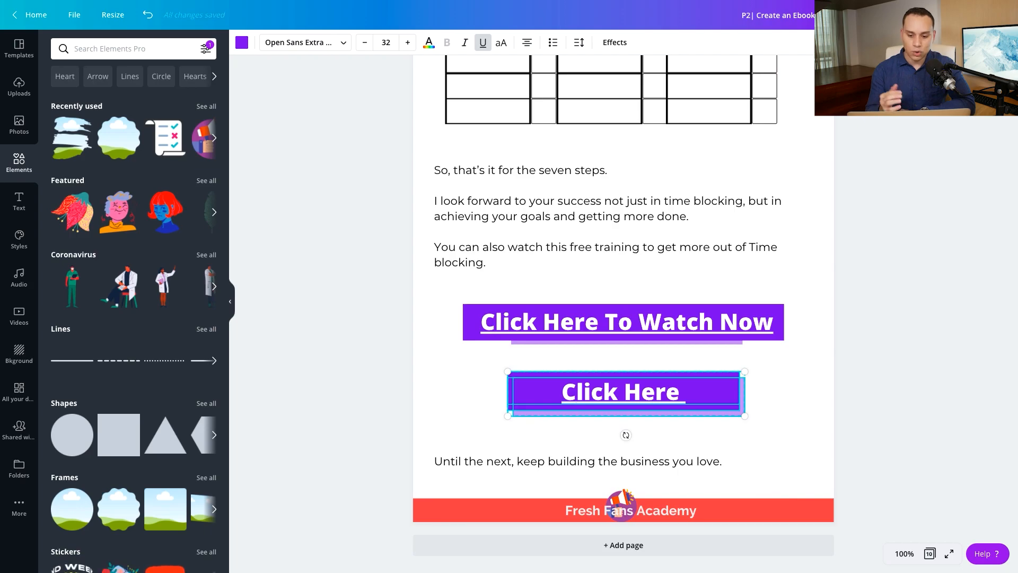
{"action": "key", "text": "ctrl+g"}
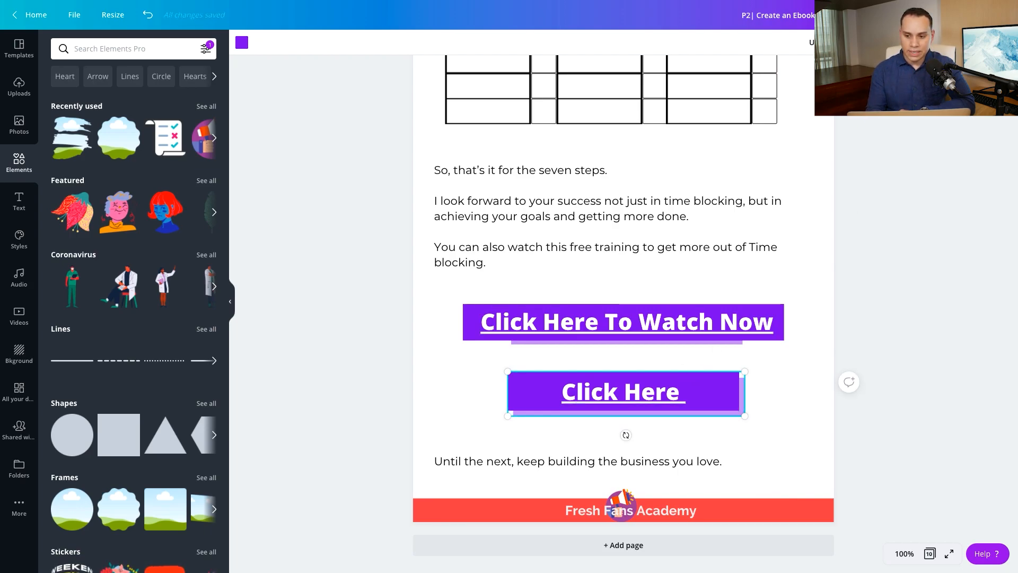
{"action": "left_click", "coordinate": [927, 43]}
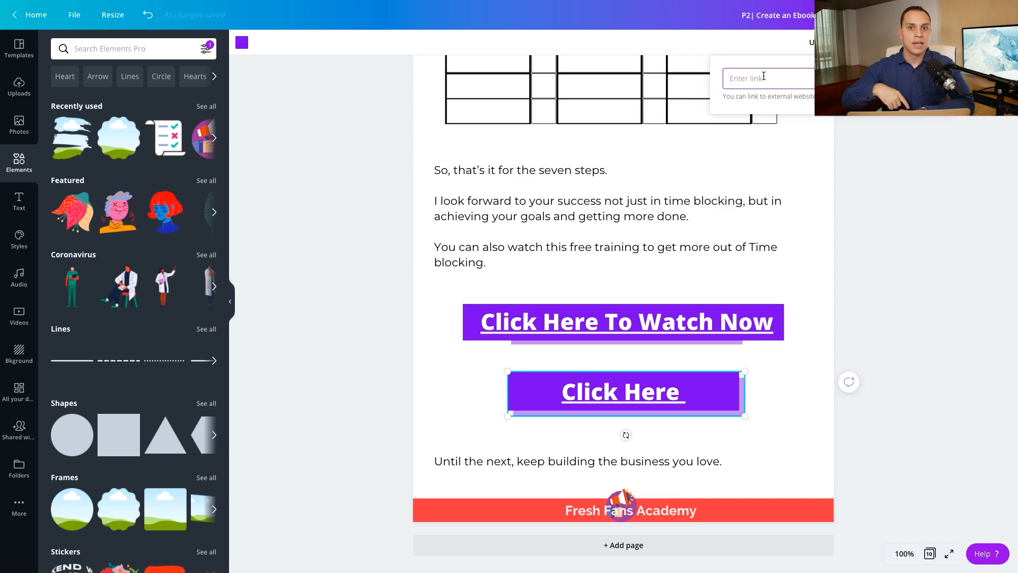
{"action": "left_click", "coordinate": [434, 378]}
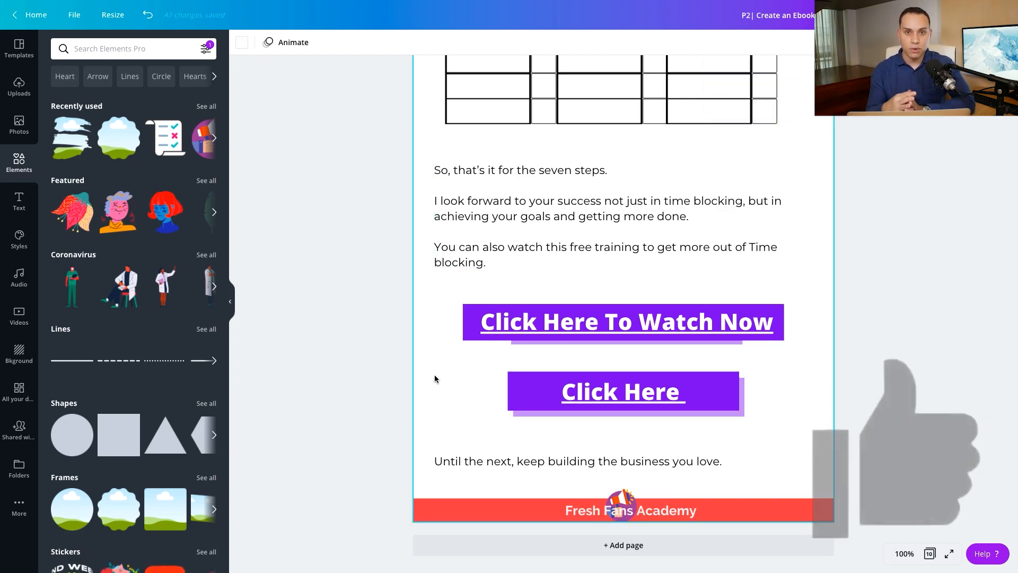
Review the ebook's pages at 75% zoom from page 10 back up to the cover, examining the tables and writing spaces
{"action": "left_click", "coordinate": [904, 554]}
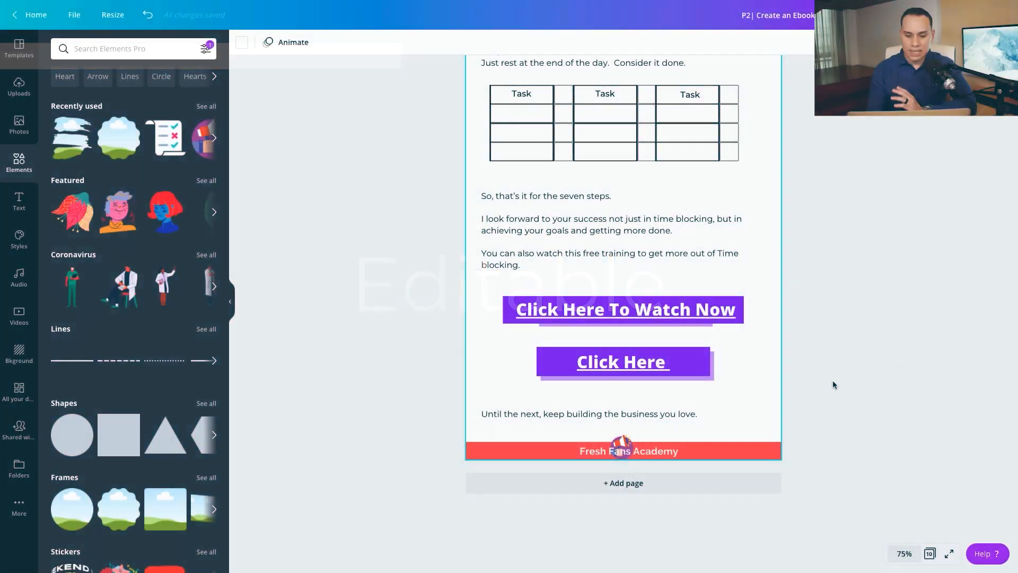
{"action": "scroll", "coordinate": [790, 360], "scroll_direction": "up", "scroll_amount": 10}
{"action": "scroll", "coordinate": [790, 360], "scroll_direction": "up", "scroll_amount": 15}
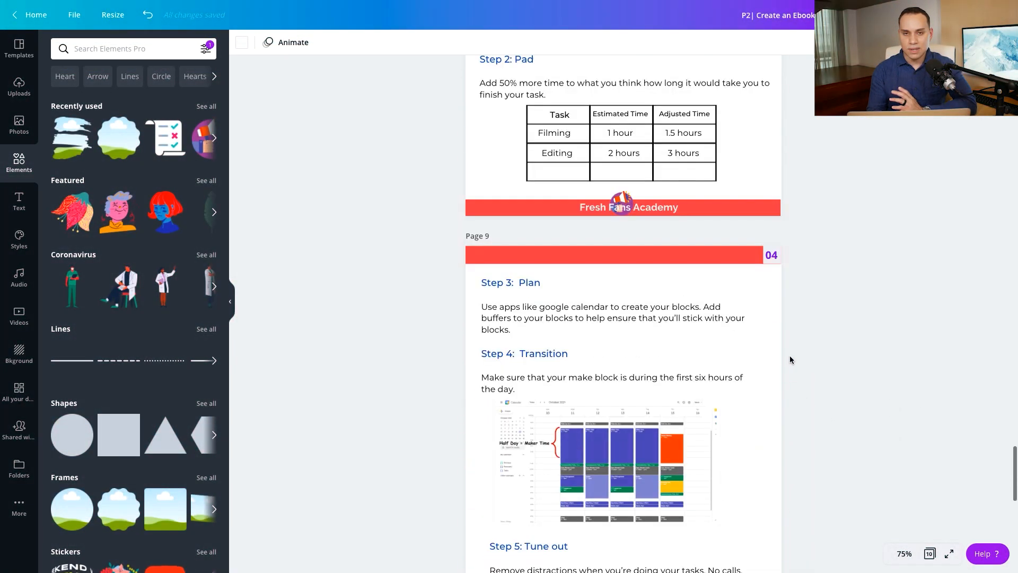
{"action": "scroll", "coordinate": [798, 333], "scroll_direction": "up", "scroll_amount": 5}
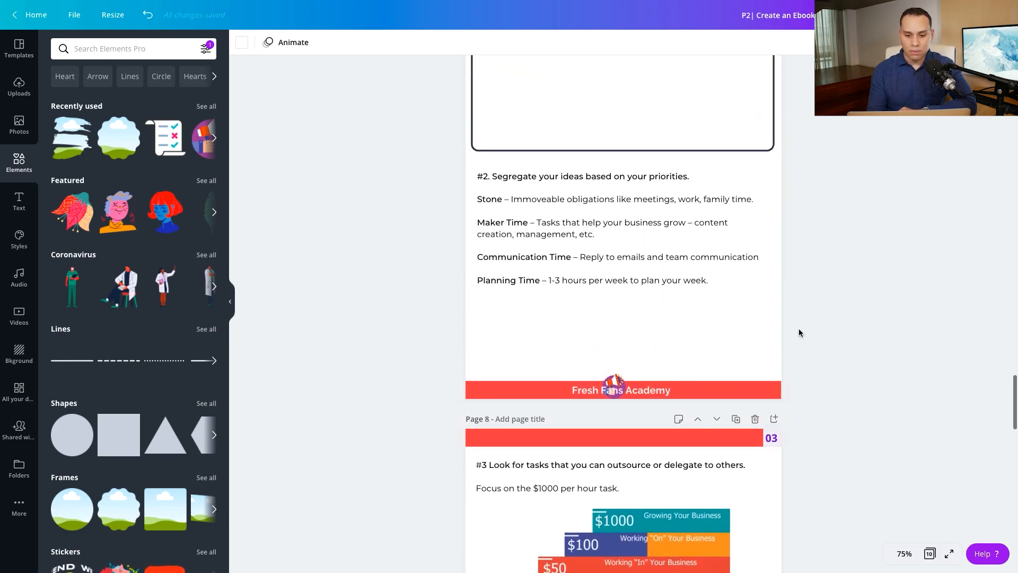
{"action": "scroll", "coordinate": [596, 228], "scroll_direction": "up", "scroll_amount": 1}
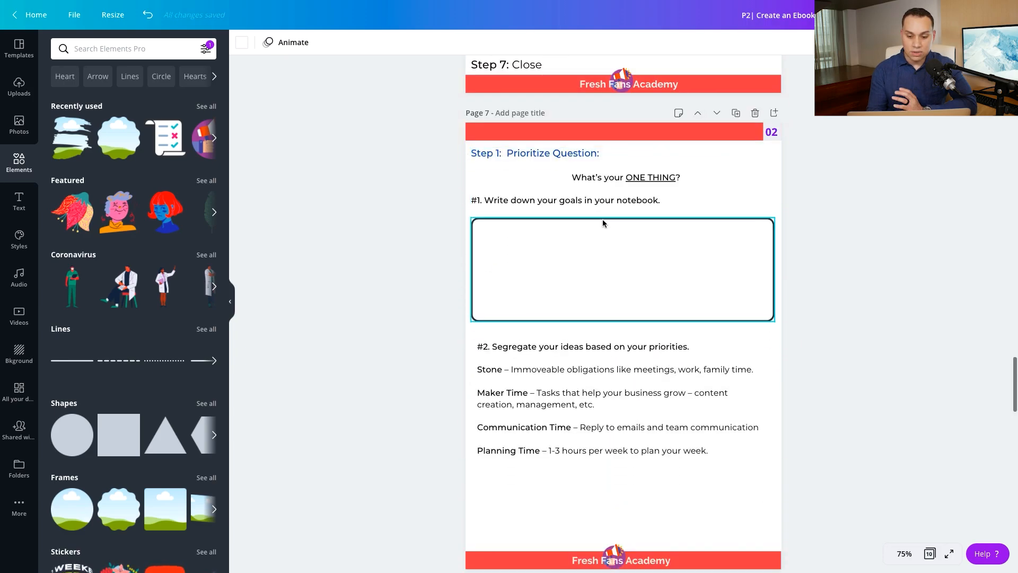
{"action": "scroll", "coordinate": [621, 277], "scroll_direction": "down", "scroll_amount": 8}
{"action": "scroll", "coordinate": [622, 278], "scroll_direction": "down", "scroll_amount": 3}
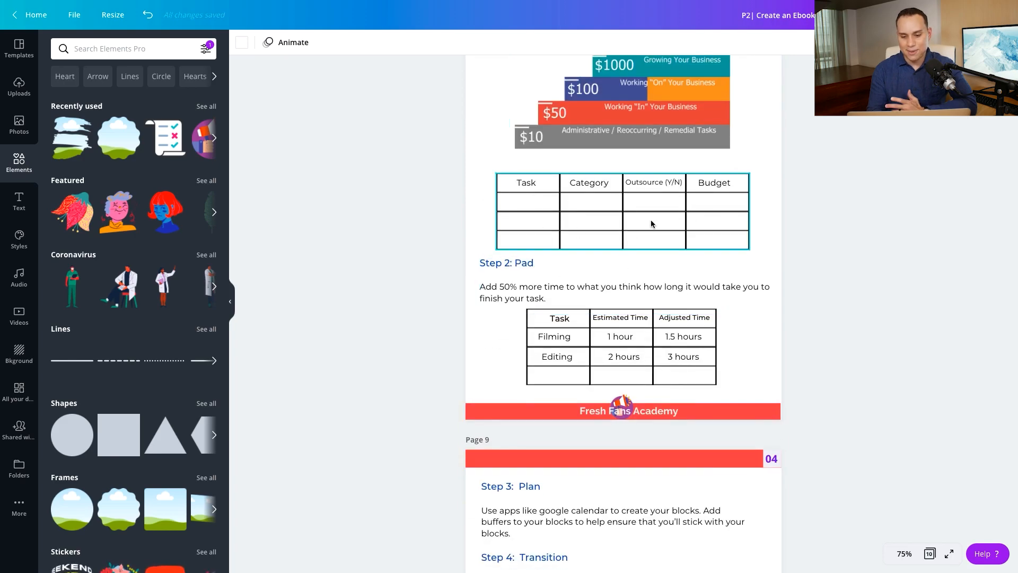
{"action": "scroll", "coordinate": [684, 215], "scroll_direction": "up", "scroll_amount": 5}
{"action": "scroll", "coordinate": [762, 199], "scroll_direction": "down", "scroll_amount": 4}
{"action": "scroll", "coordinate": [816, 282], "scroll_direction": "up", "scroll_amount": 20}
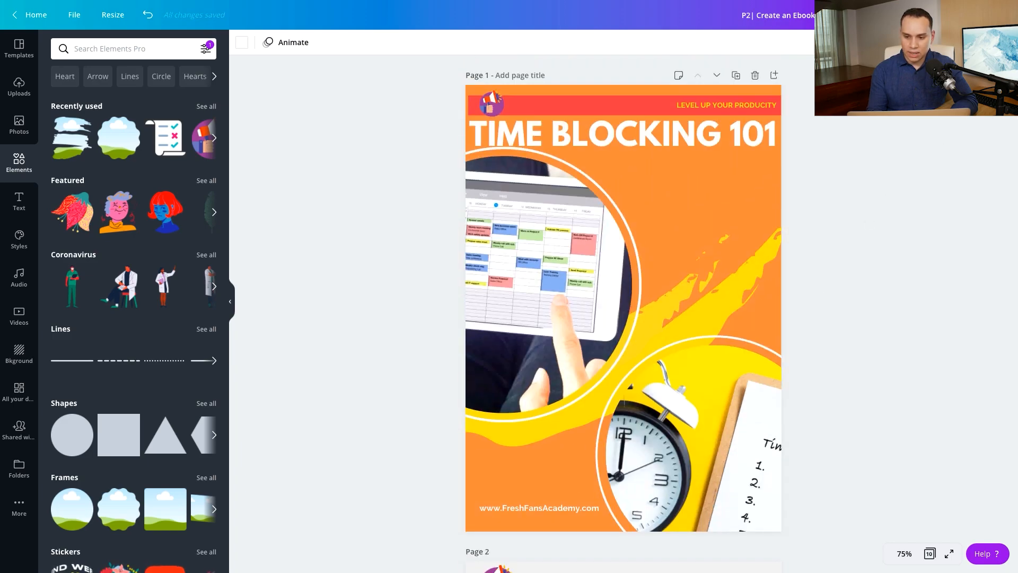
Open the download settings for the ebook
{"action": "left_click", "coordinate": [955, 15]}
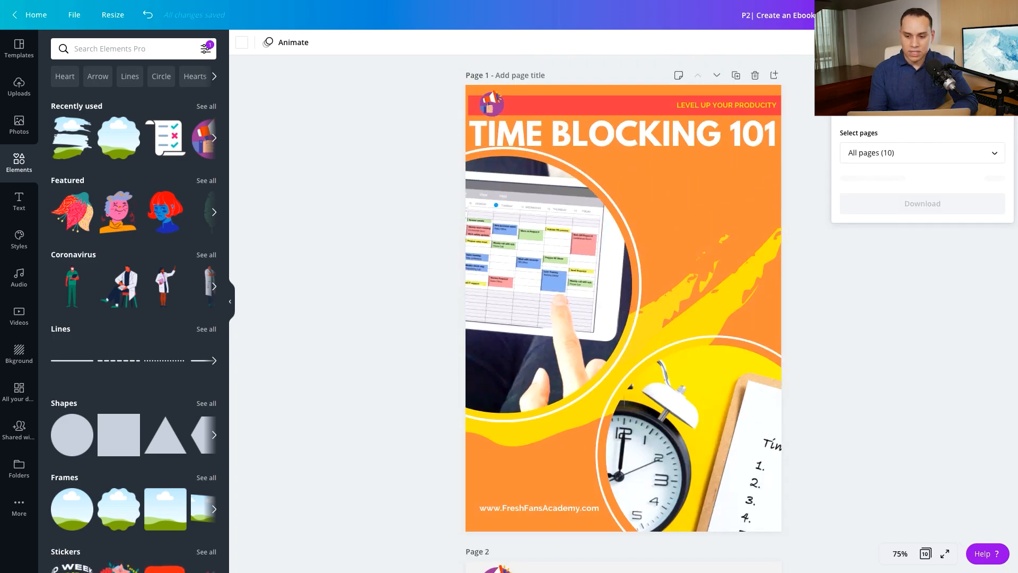